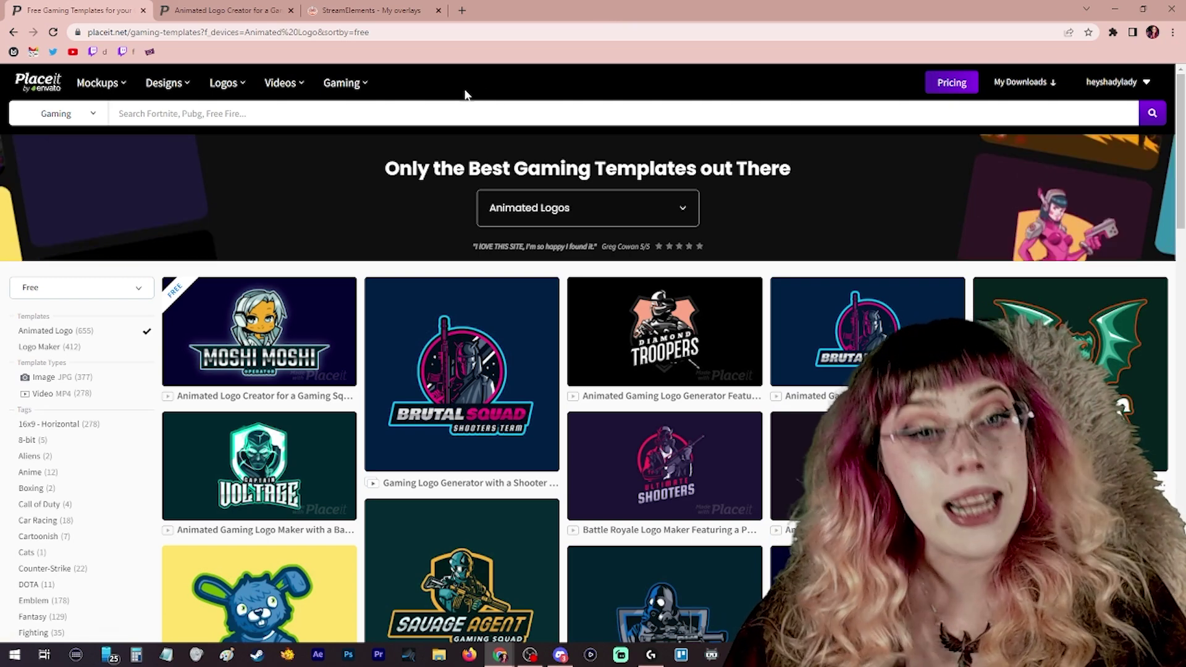
Open Gaming > Animated Logos in Placeit and sort the listing to show Free templates.
{"action": "mouse_move", "coordinate": [346, 82]}
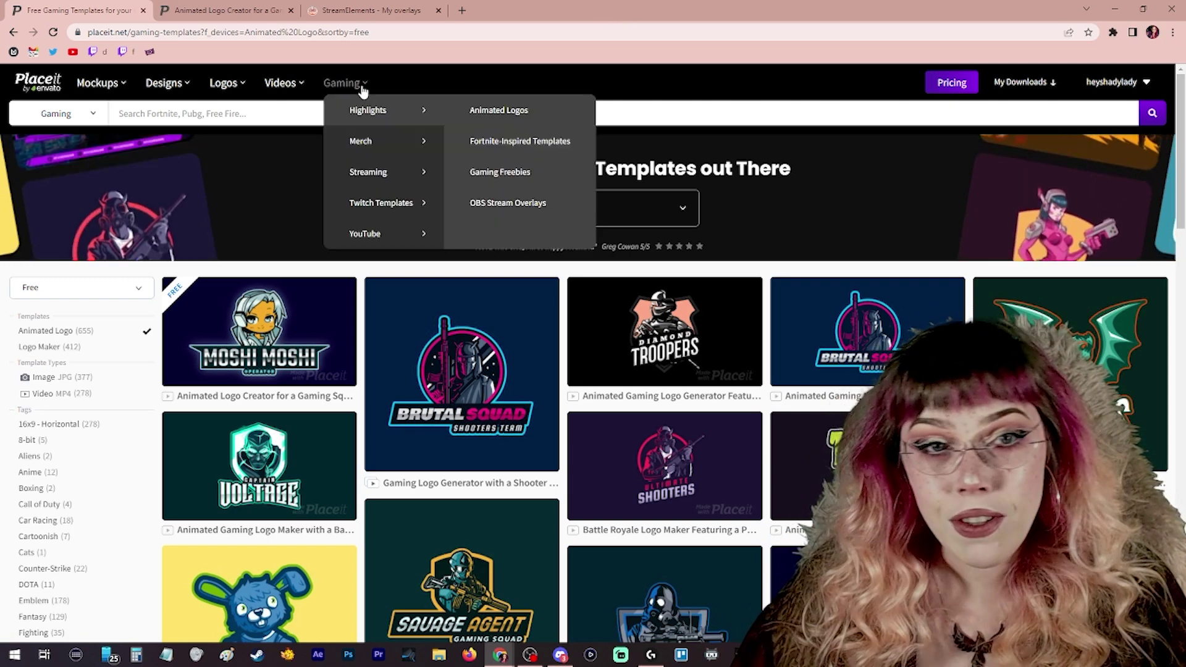
{"action": "mouse_move", "coordinate": [310, 89]}
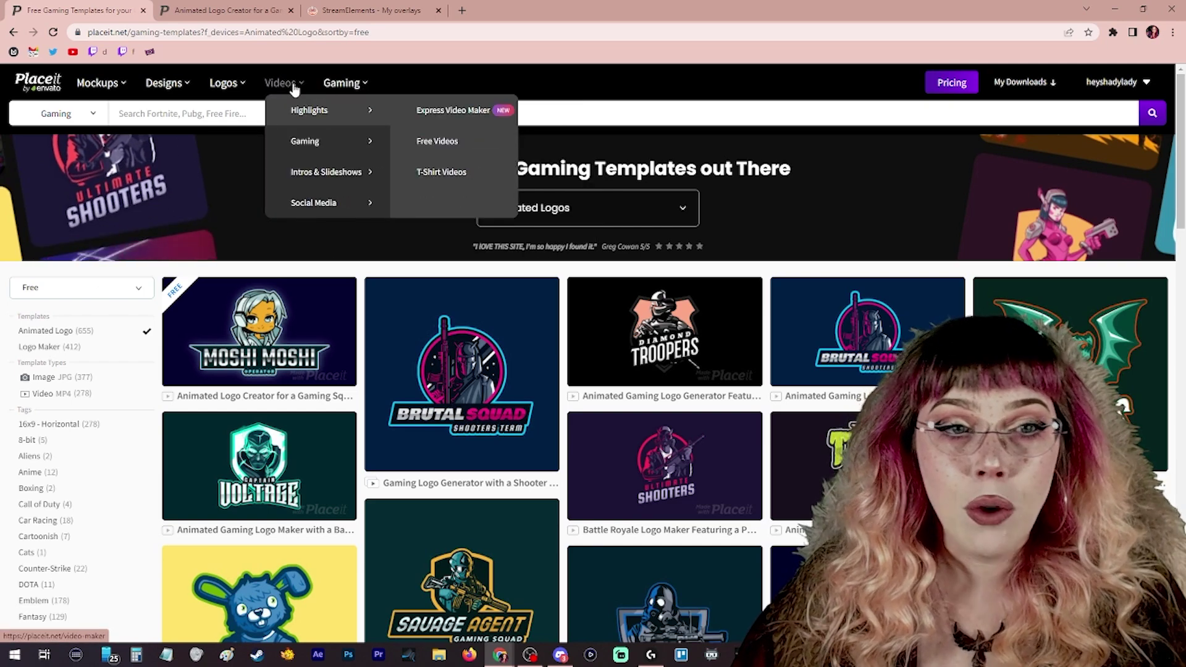
{"action": "mouse_move", "coordinate": [248, 92]}
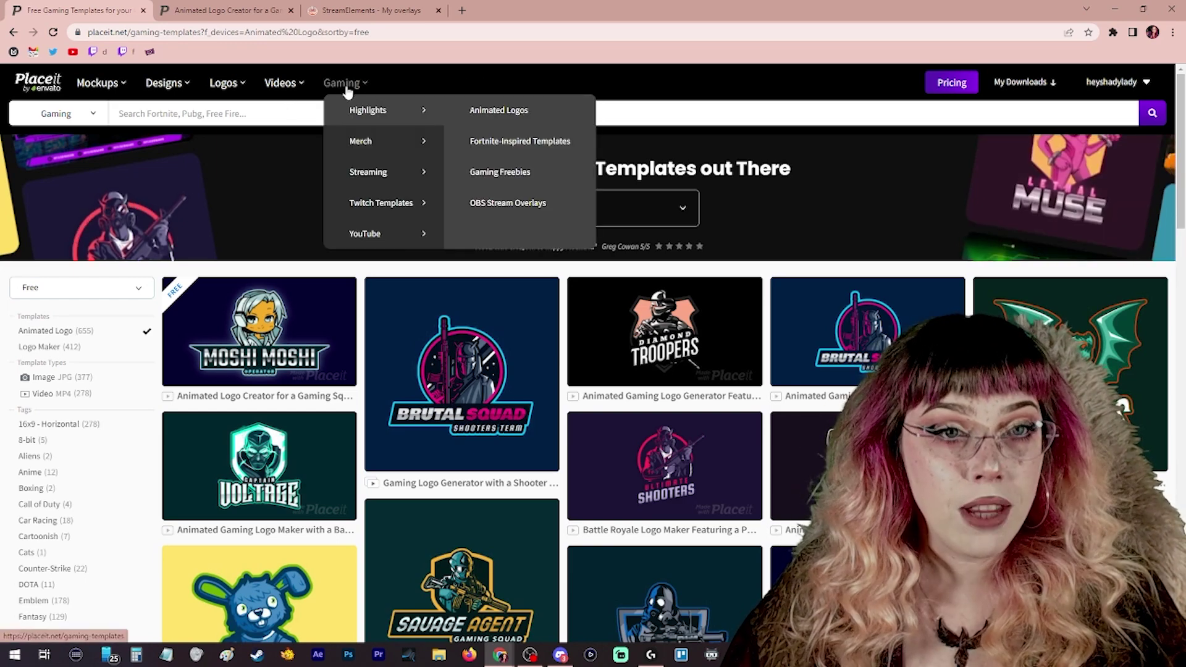
{"action": "left_click", "coordinate": [505, 111]}
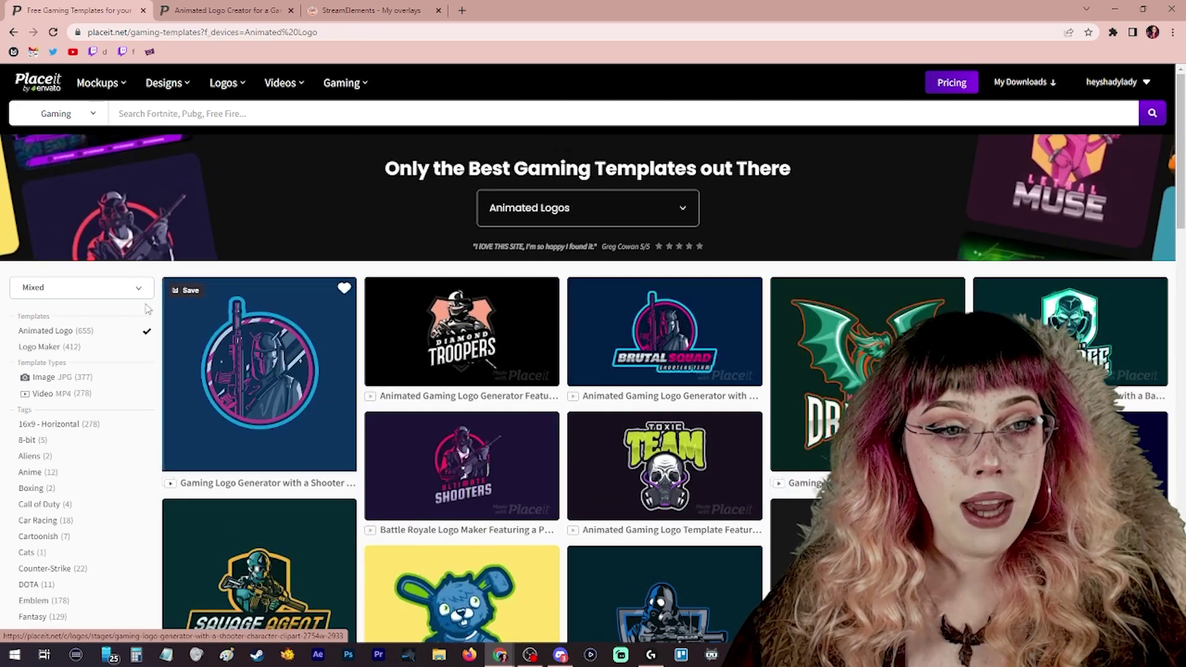
{"action": "left_click", "coordinate": [107, 294]}
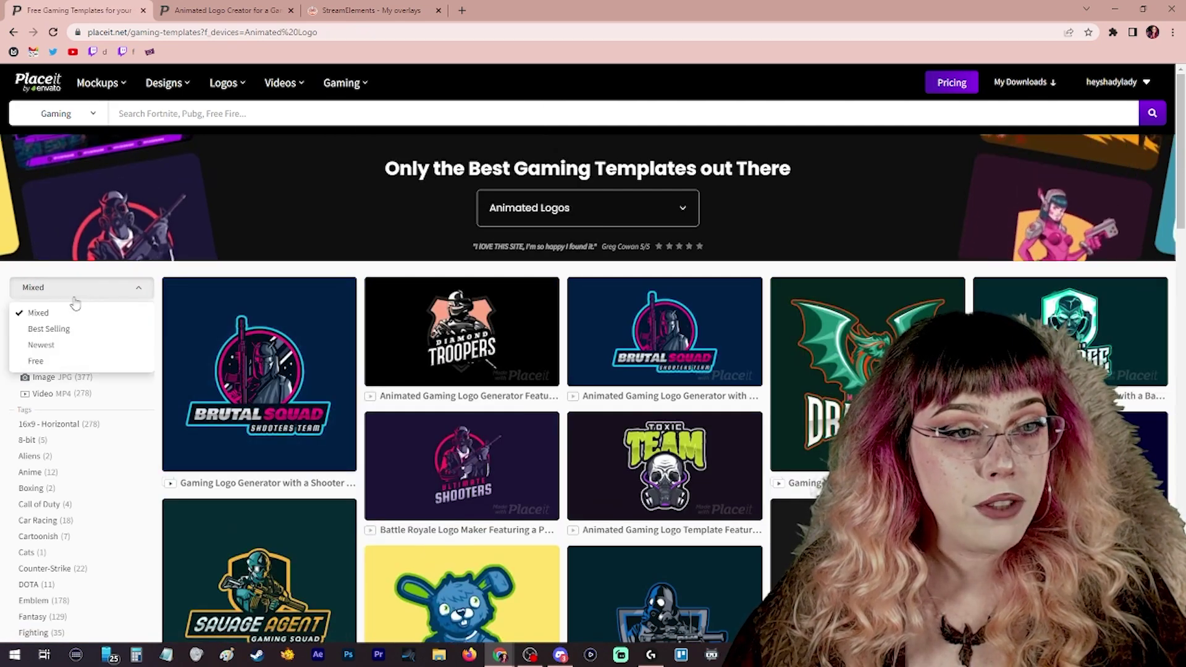
{"action": "left_click", "coordinate": [35, 361]}
Preview the anime-character gaming squad logo template and open it for editing.
{"action": "left_click", "coordinate": [322, 345]}
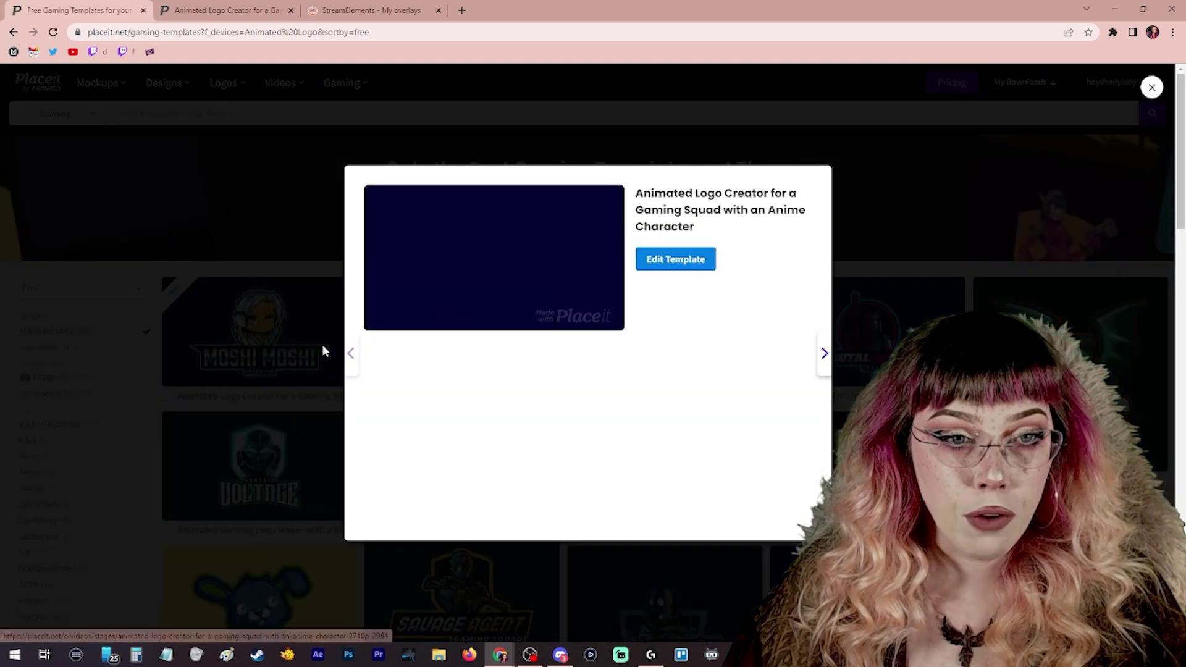
{"action": "left_click", "coordinate": [224, 16]}
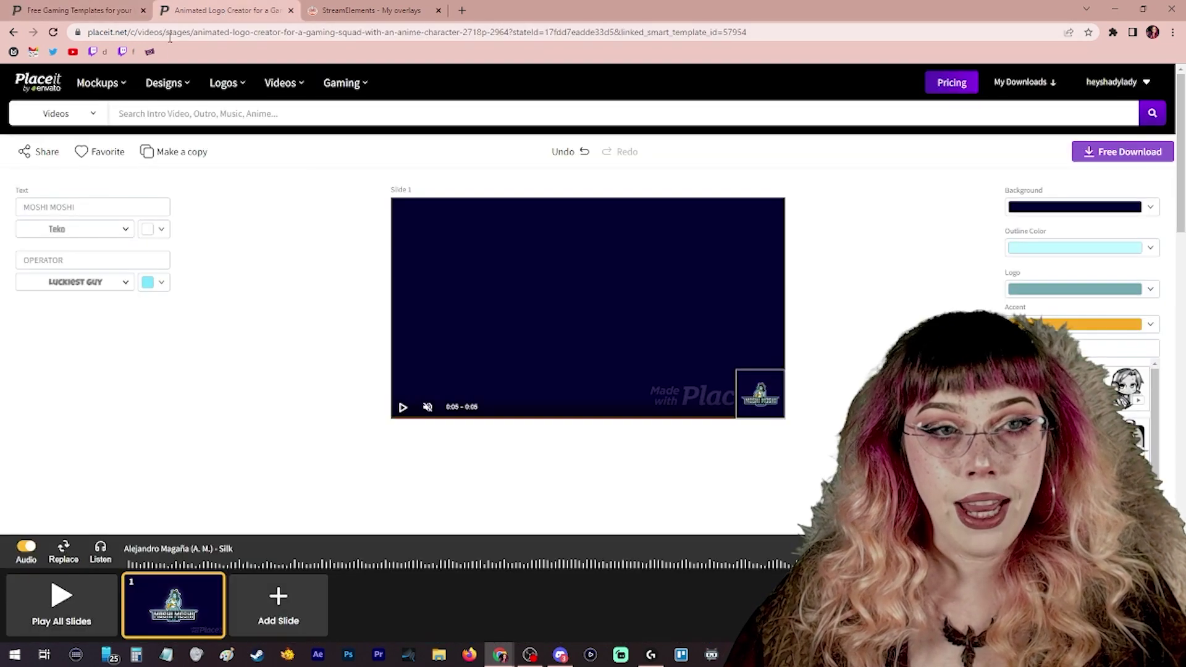
{"action": "left_click", "coordinate": [65, 8]}
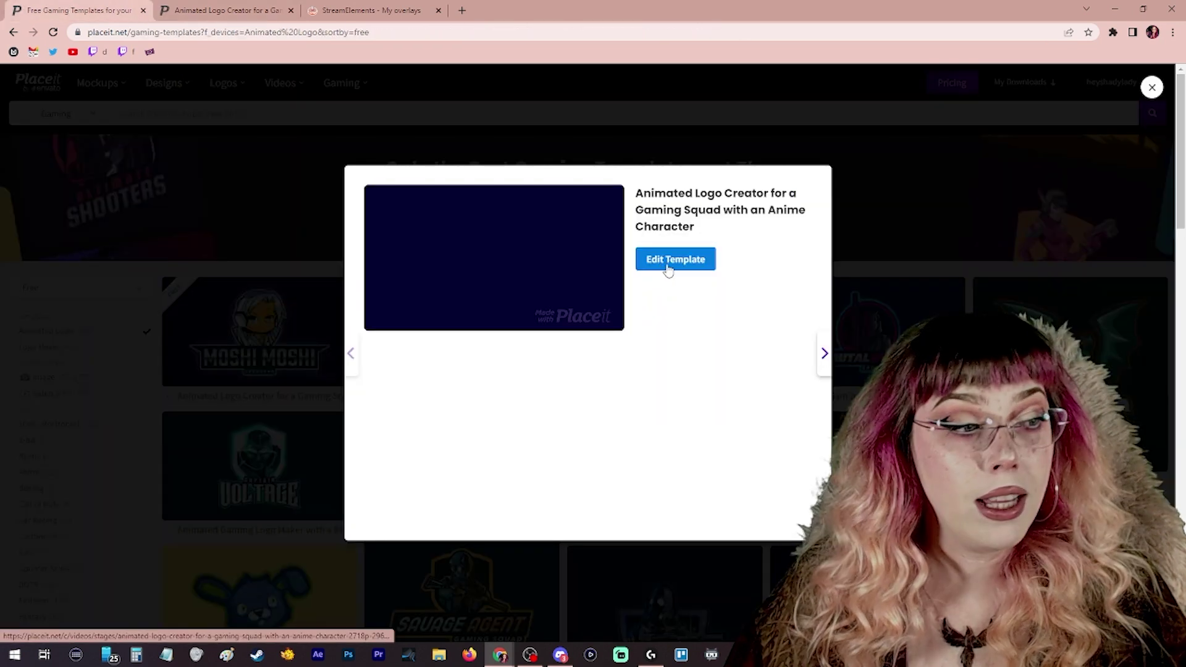
{"action": "left_click", "coordinate": [673, 268]}
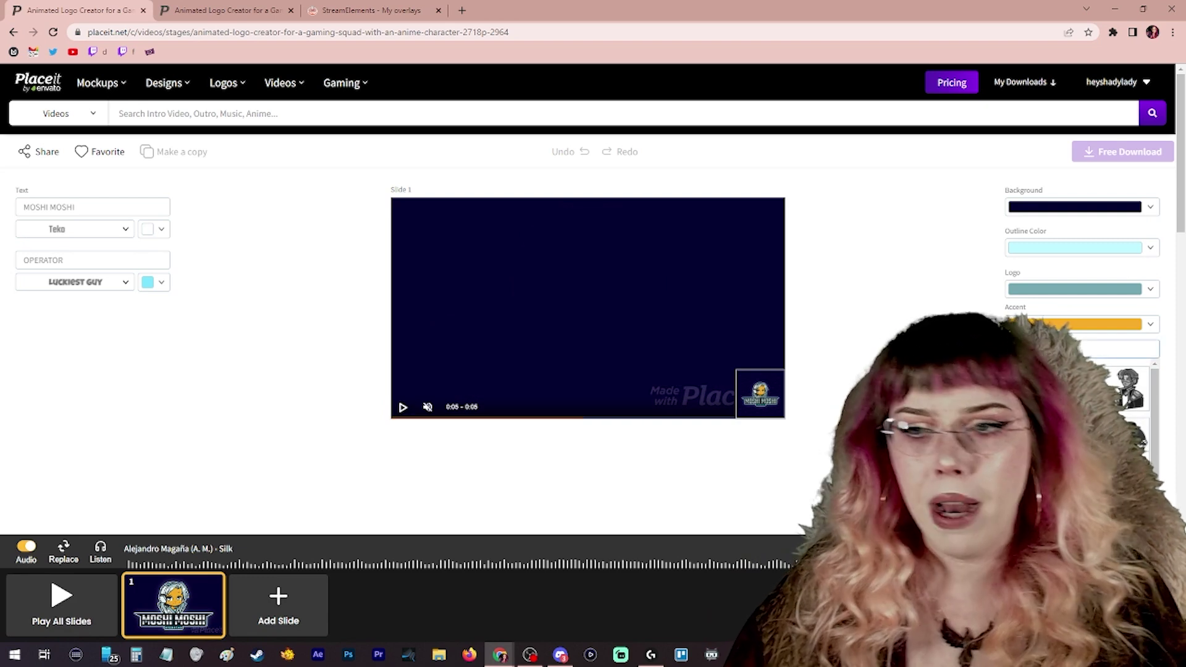
Search the logo image panel for 'cute' to find a new character.
{"action": "left_click", "coordinate": [184, 14]}
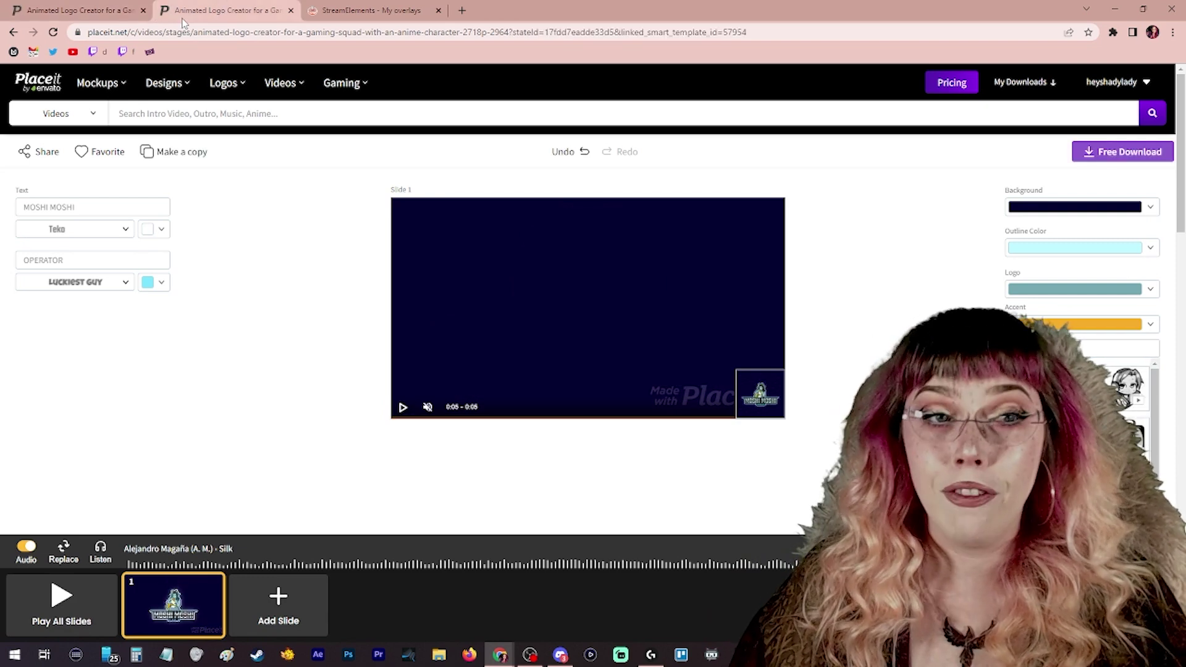
{"action": "double_click", "coordinate": [1033, 349]}
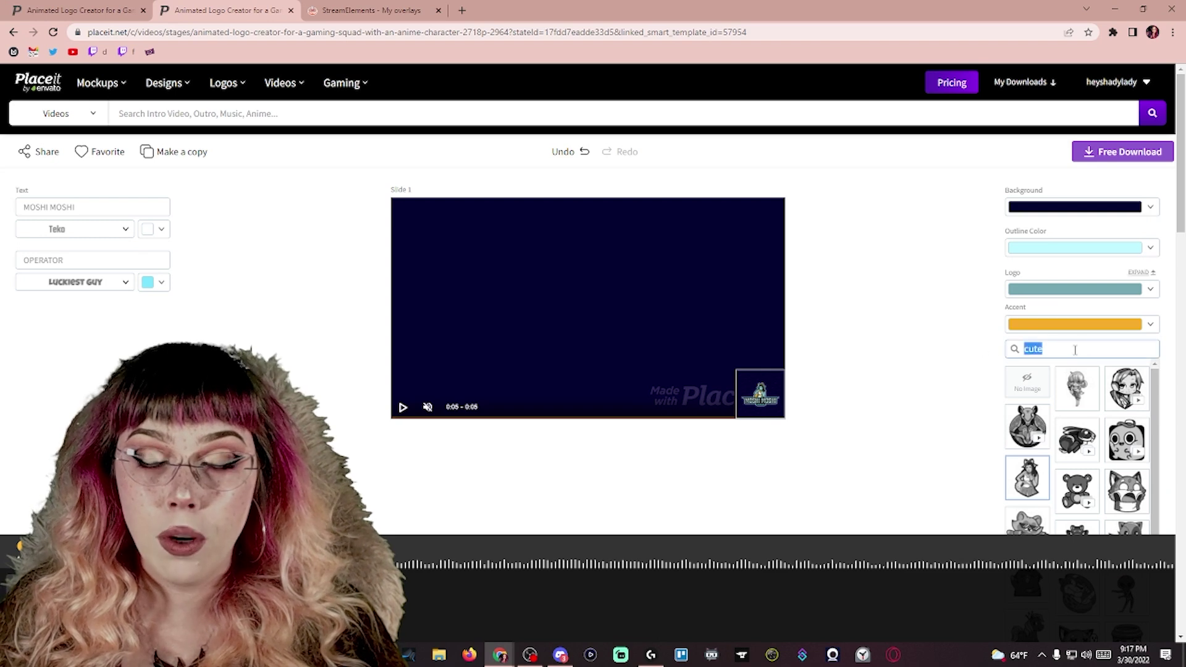
{"action": "type", "text": "cute"}
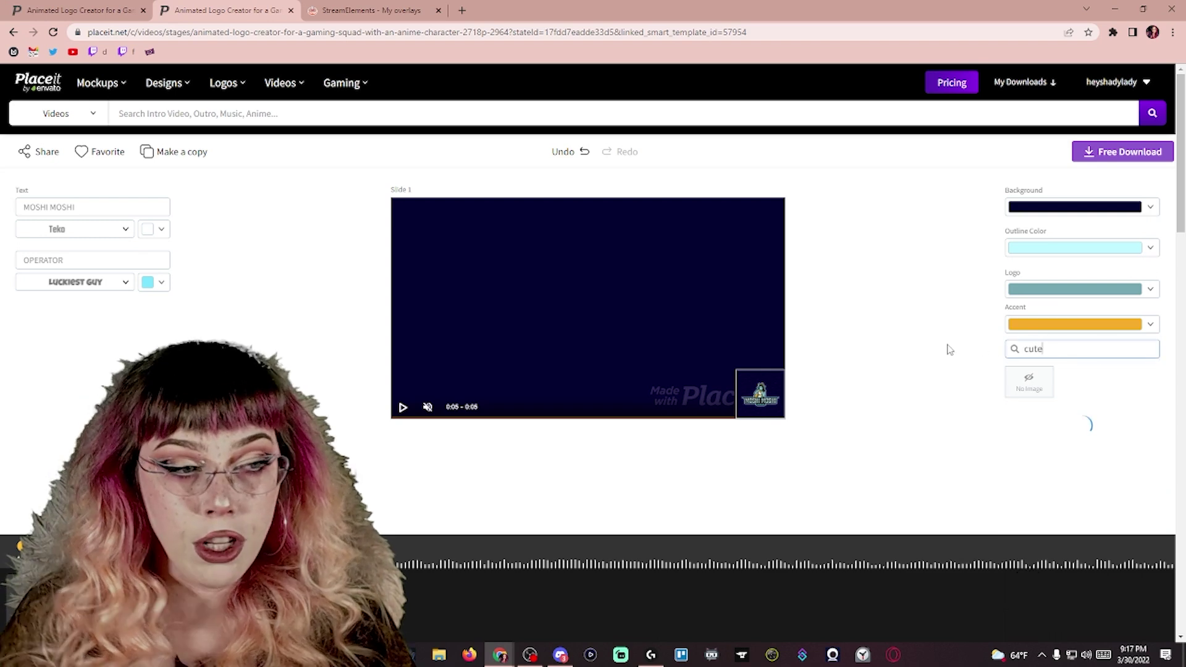
{"action": "scroll", "coordinate": [1050, 333], "scroll_direction": "down", "scroll_amount": 1}
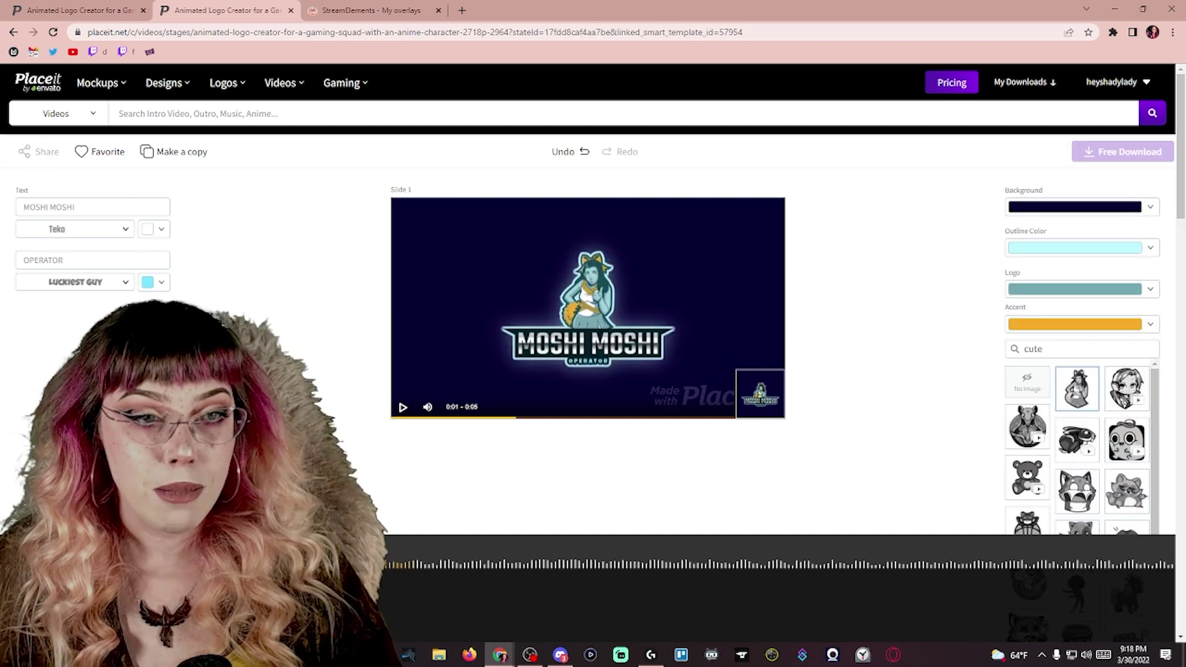
Replace MOSHI MOSHI with 'new follower' and OPERATOR with 'welcome to the cozy forest!'.
{"action": "triple_click", "coordinate": [75, 207]}
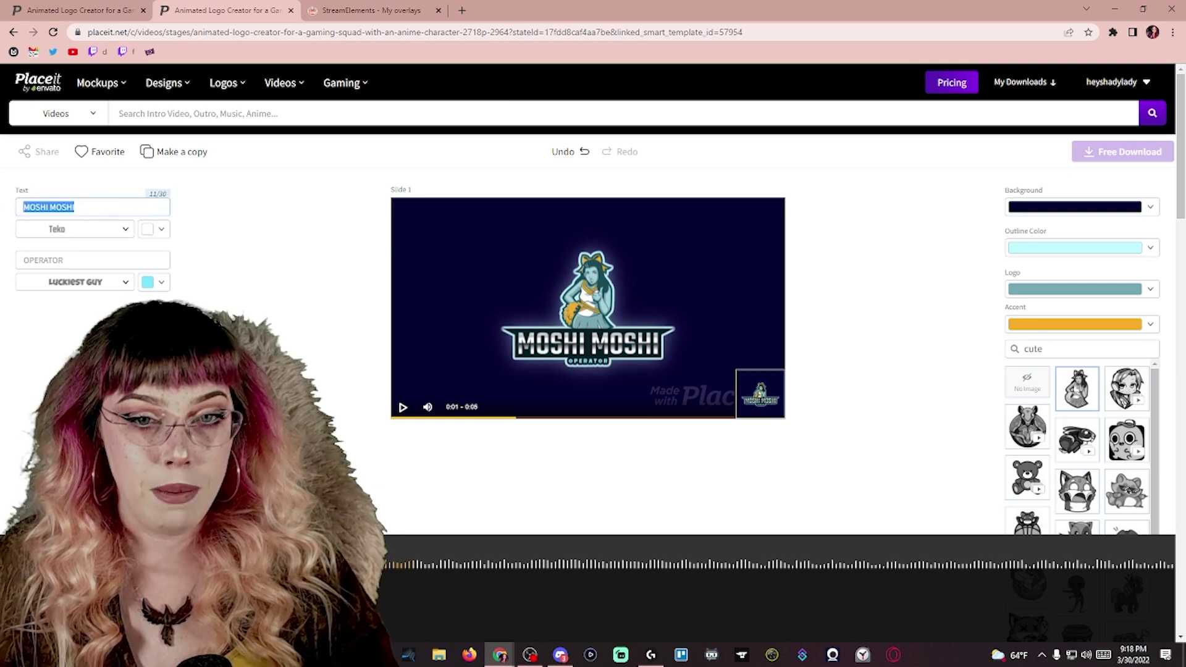
{"action": "type", "text": "new follower"}
{"action": "triple_click", "coordinate": [124, 260]}
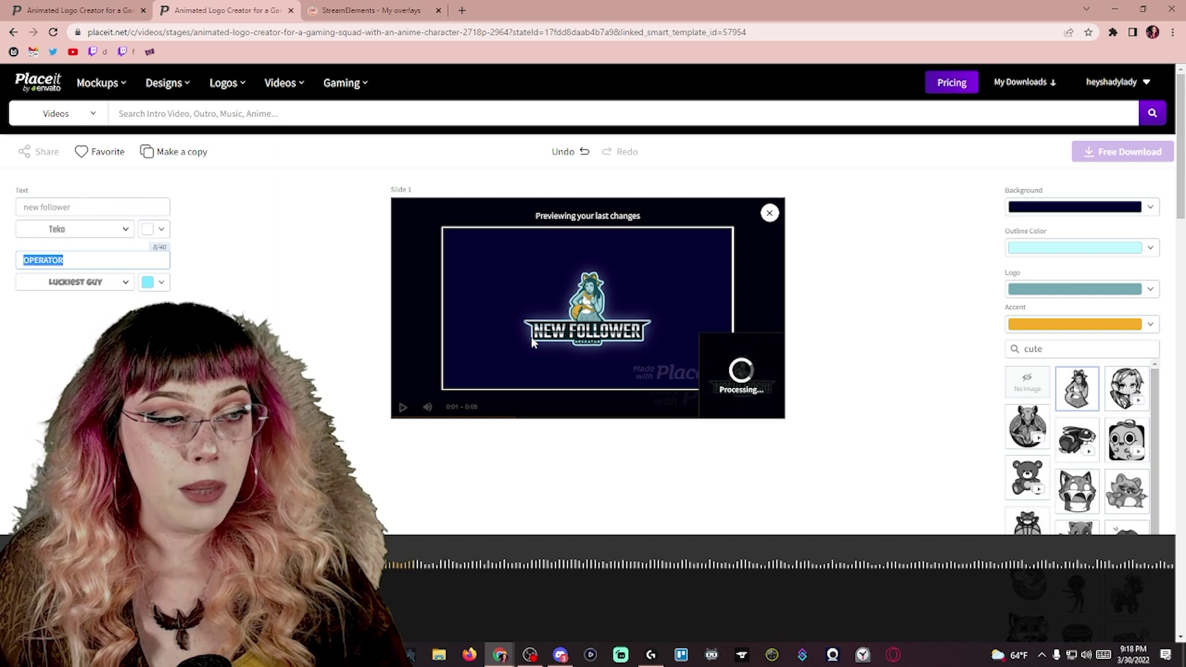
{"action": "left_click_drag", "start_coordinate": [68, 260], "coordinate": [2, 260]}
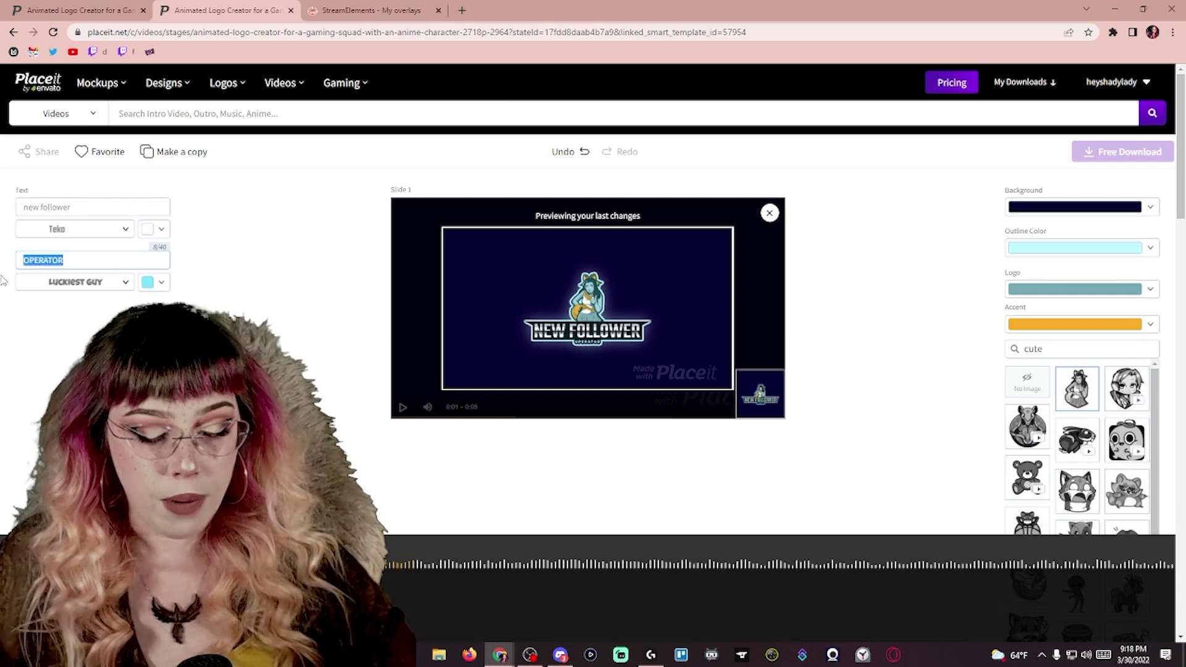
{"action": "type", "text": "welcome "}
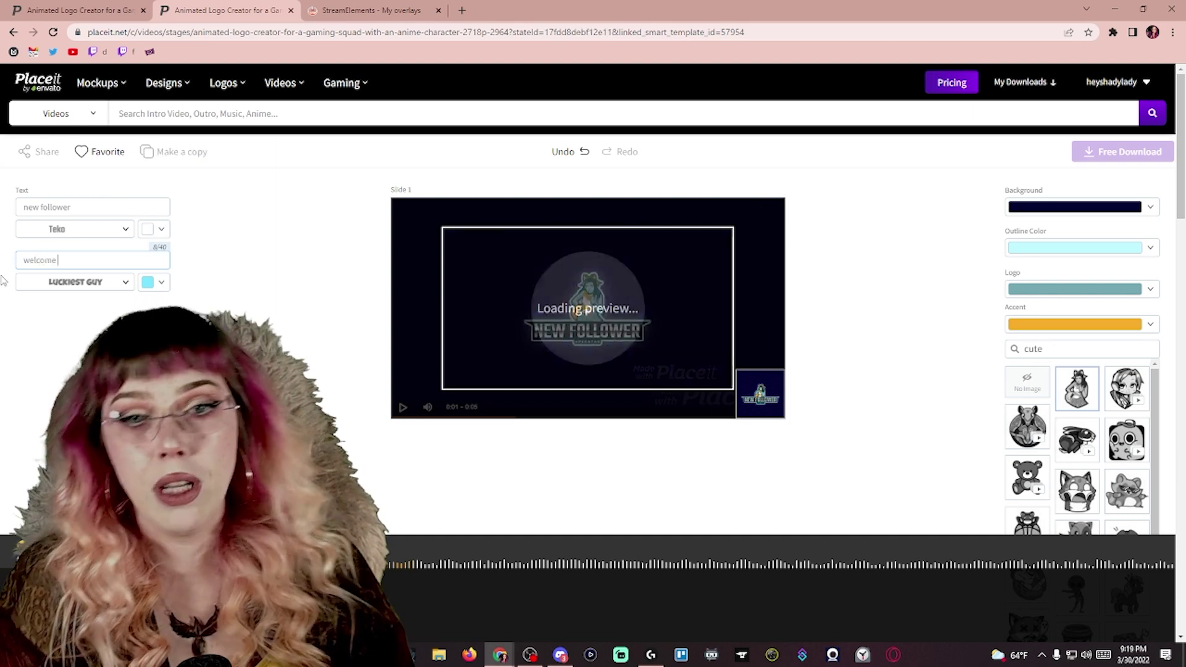
{"action": "type", "text": "to the cozy forest!"}
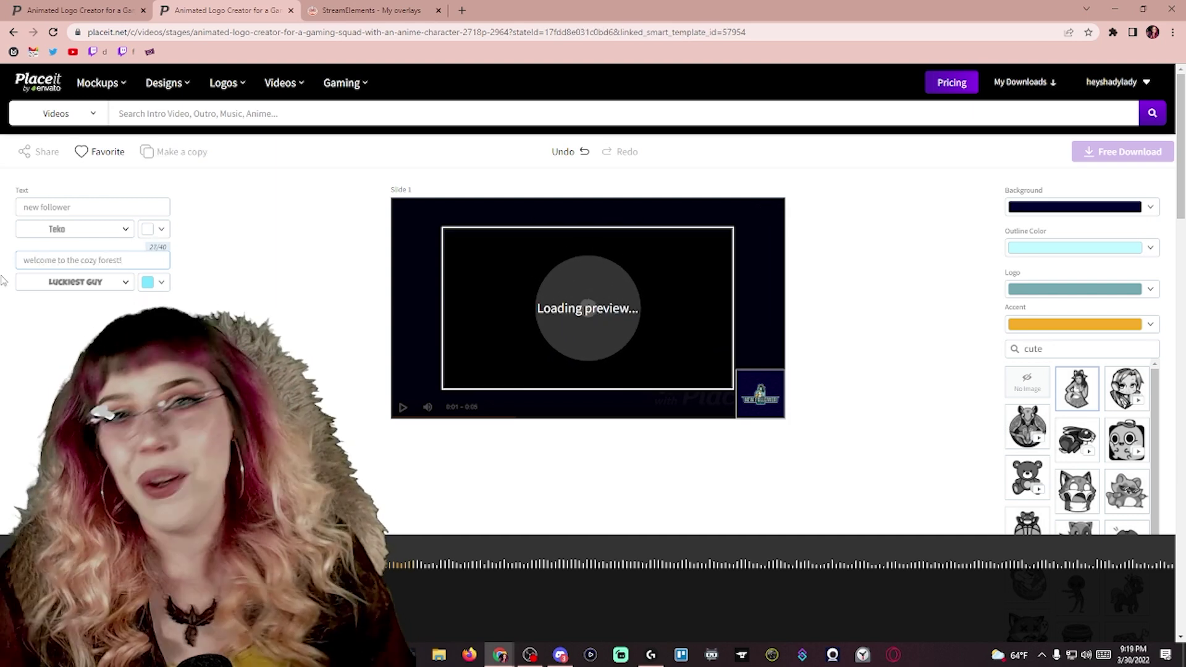
Give the logo a bright green background and delete the subtitle, leaving only 'new follower'.
{"action": "left_click", "coordinate": [897, 351]}
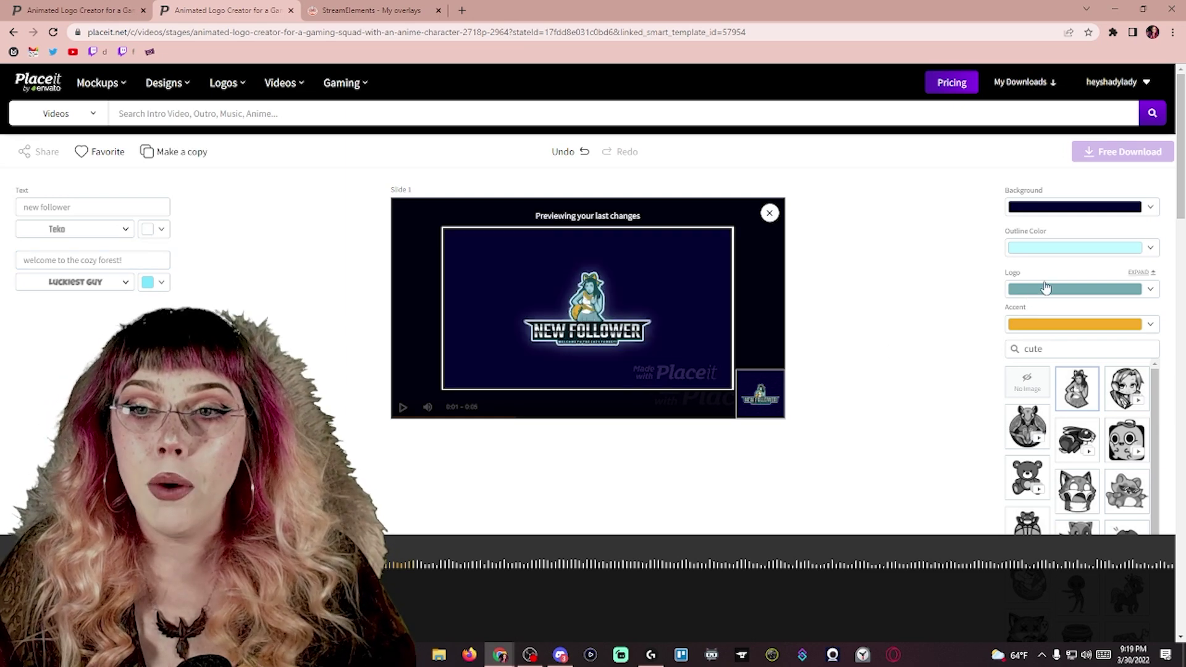
{"action": "left_click", "coordinate": [1149, 210]}
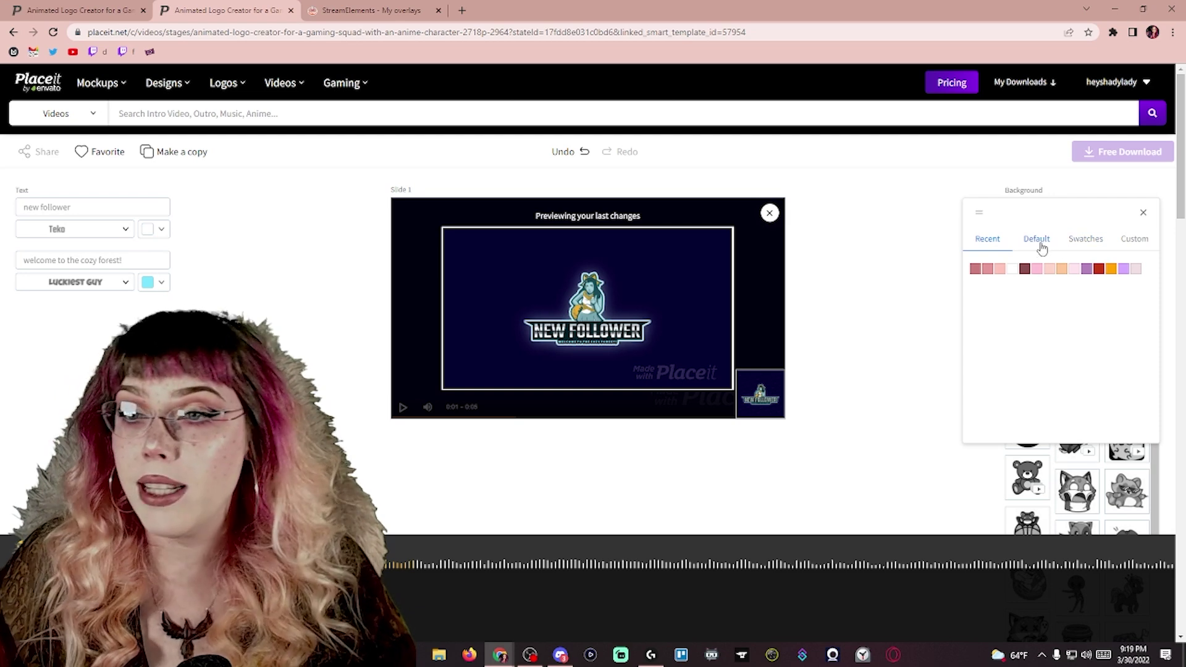
{"action": "left_click", "coordinate": [1072, 246]}
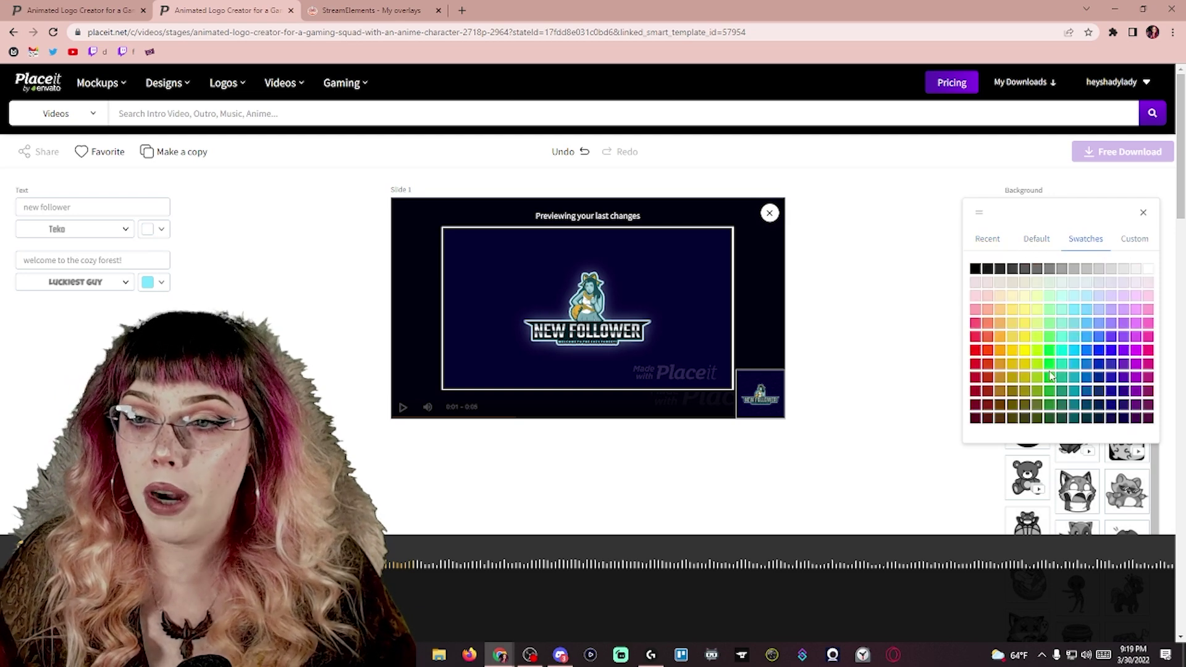
{"action": "left_click", "coordinate": [1049, 350]}
{"action": "left_click", "coordinate": [881, 374]}
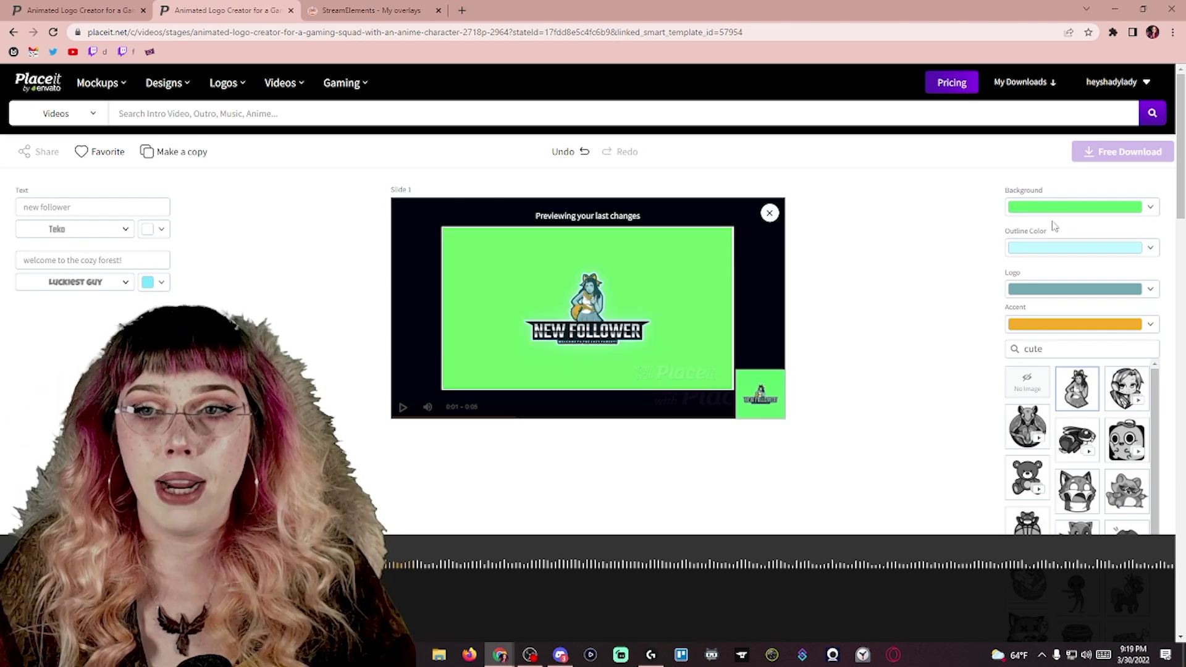
{"action": "left_click", "coordinate": [1084, 213]}
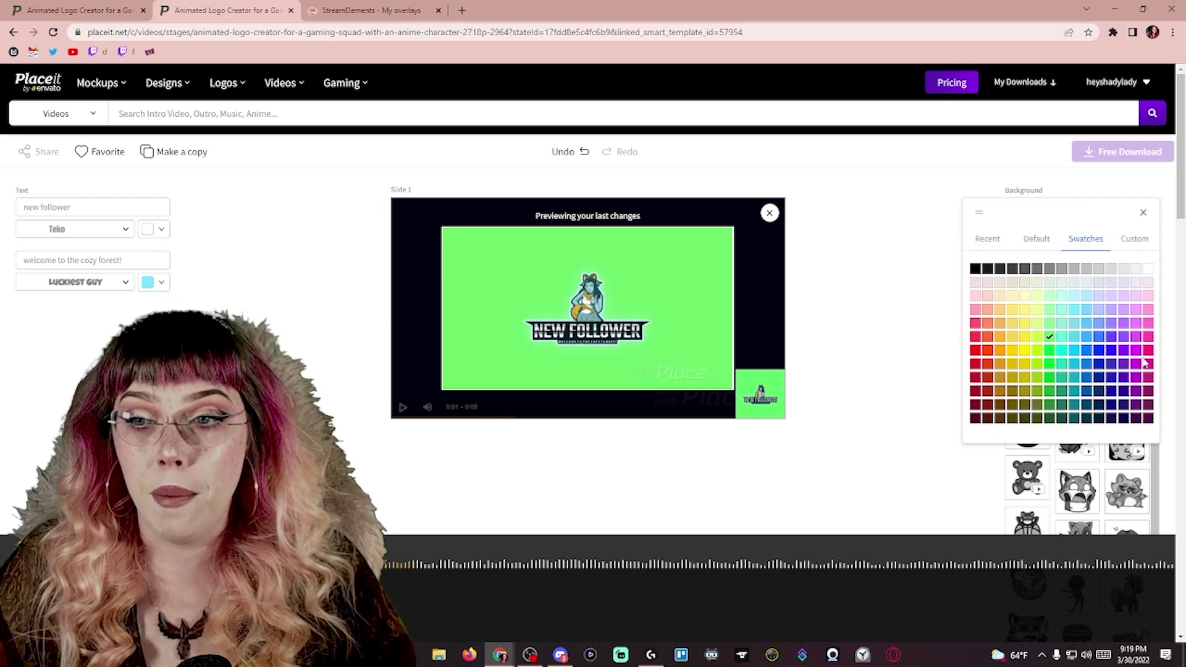
{"action": "left_click", "coordinate": [1137, 352]}
{"action": "left_click", "coordinate": [905, 391]}
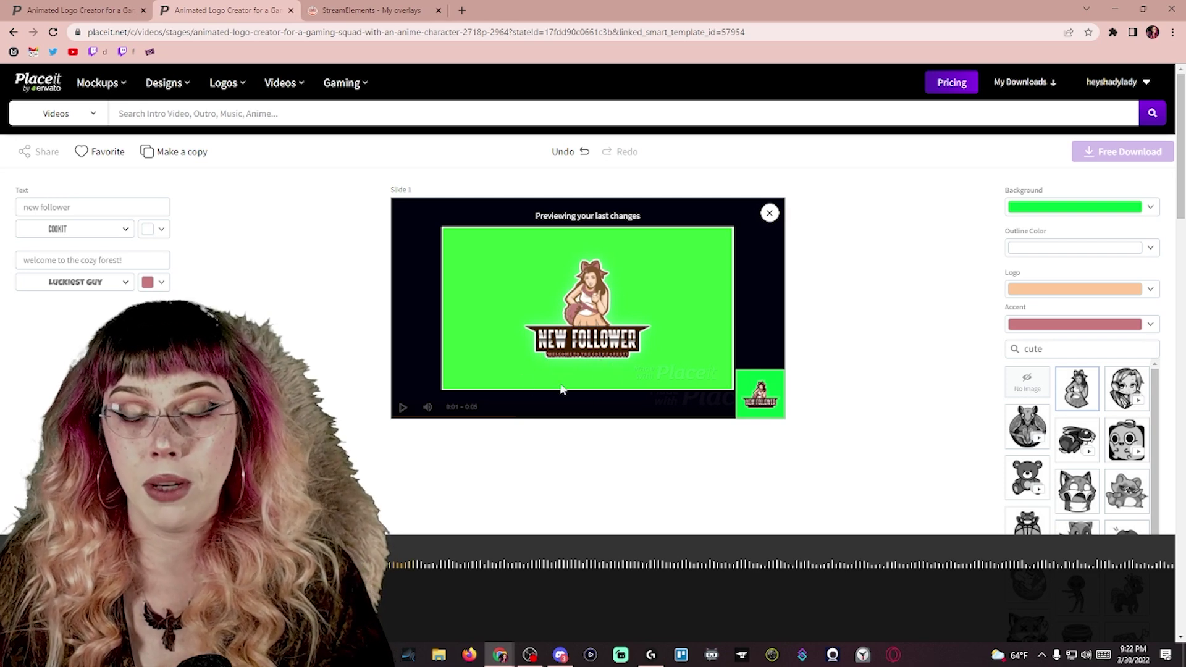
{"action": "triple_click", "coordinate": [74, 260]}
{"action": "key", "text": "BackSpace"}
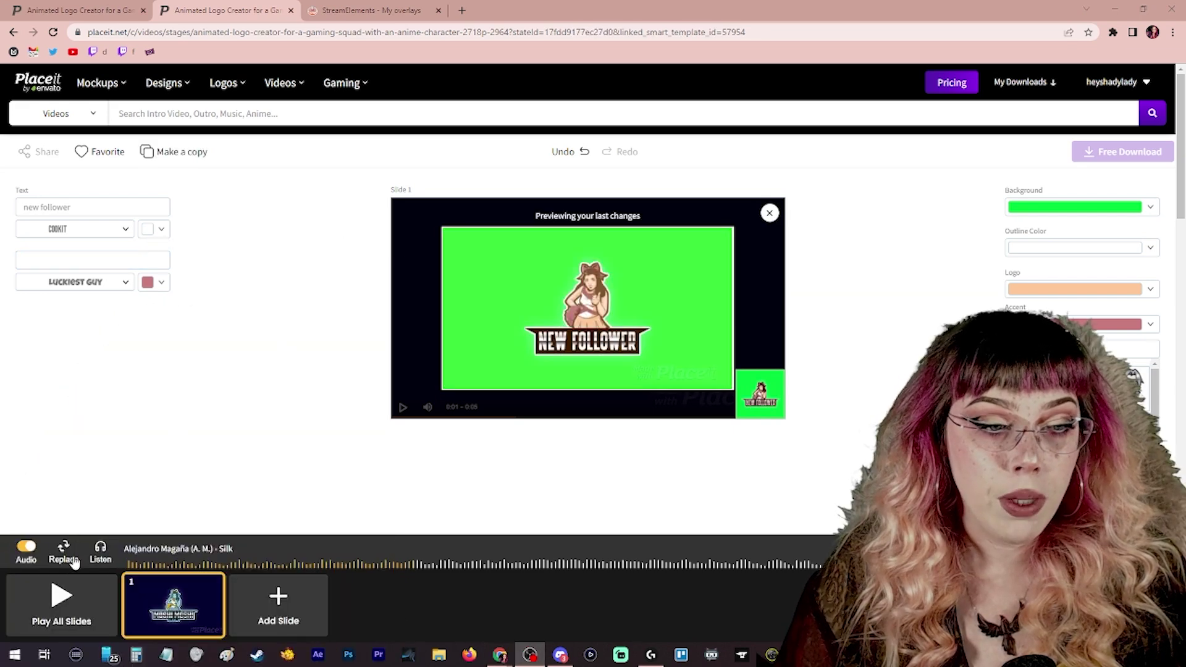
Turn off the background music and download the free watermark-free mp4 video.
{"action": "left_click", "coordinate": [22, 554]}
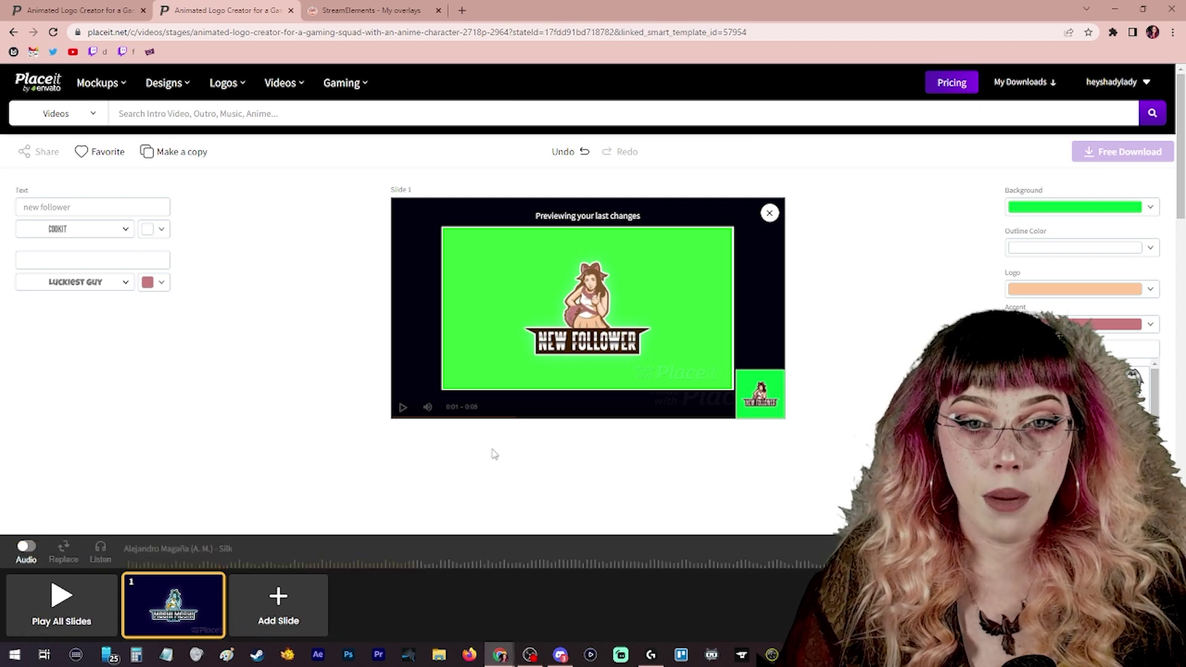
{"action": "left_click", "coordinate": [61, 616]}
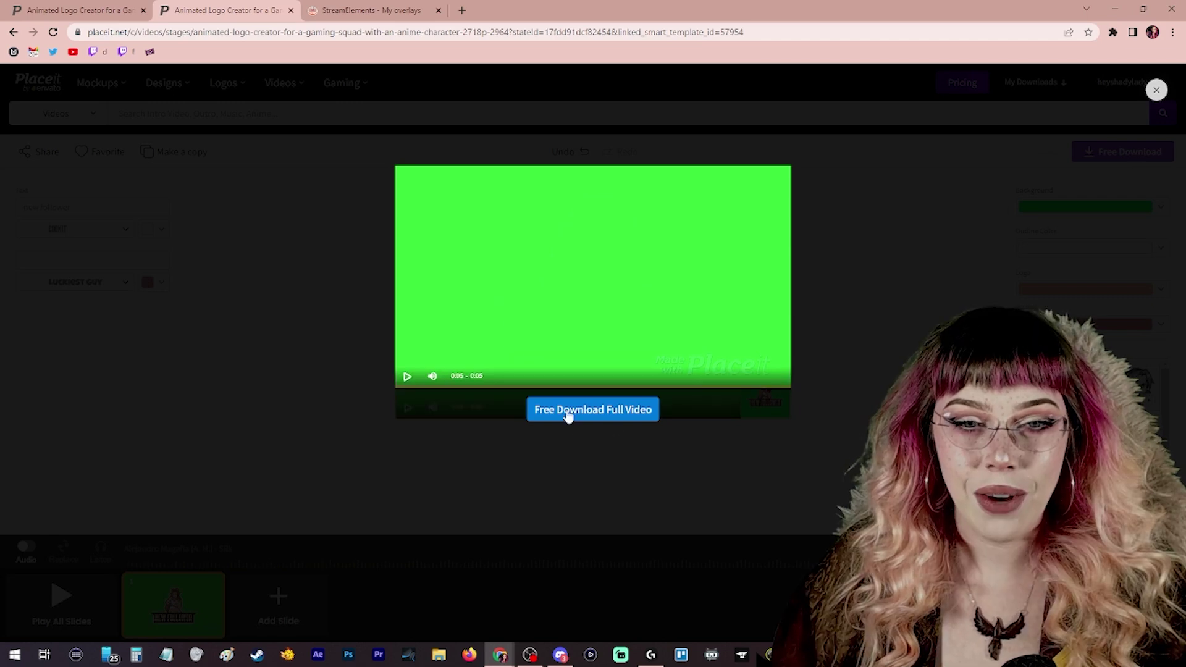
{"action": "left_click", "coordinate": [571, 412]}
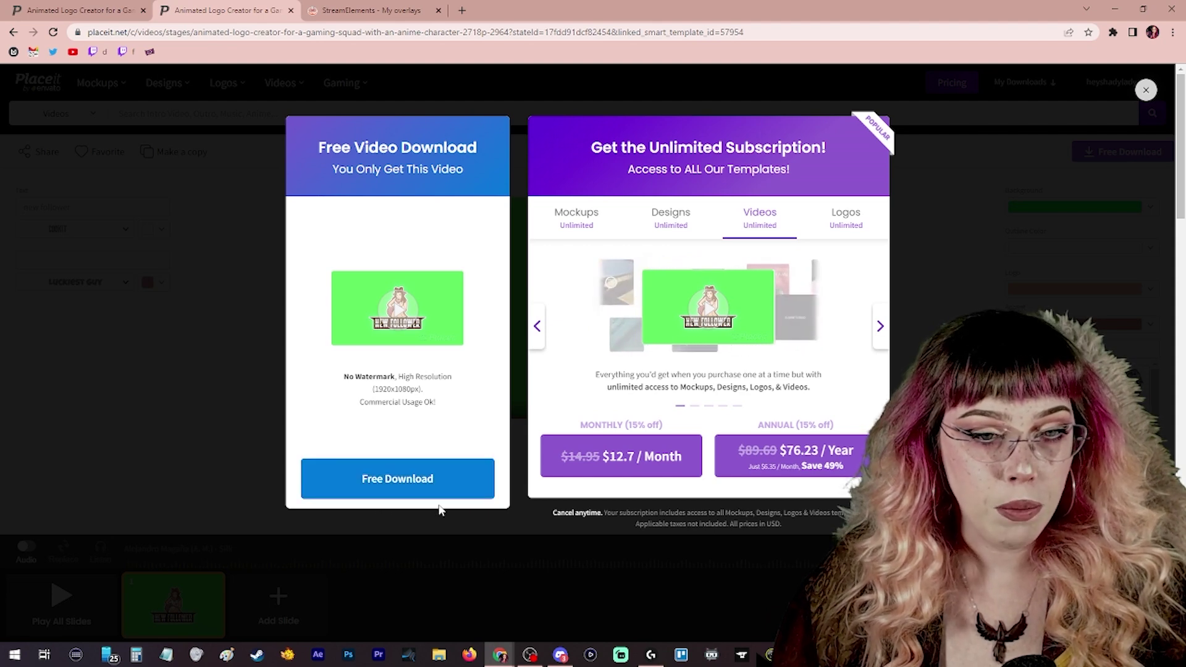
{"action": "left_click", "coordinate": [394, 488]}
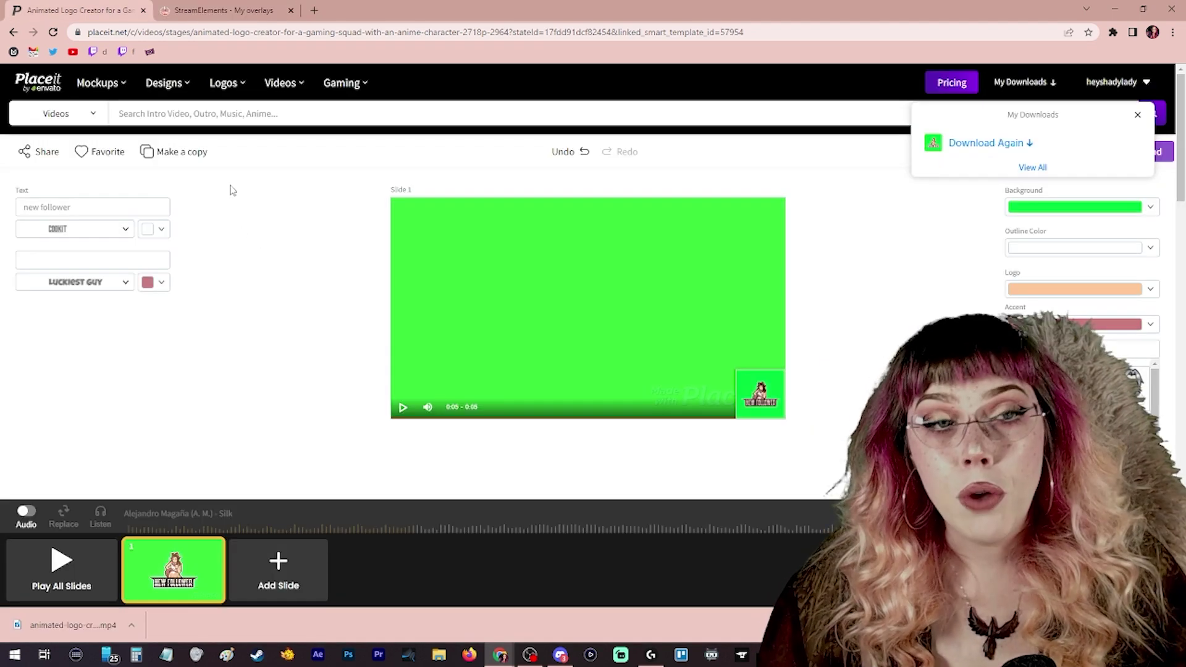
Go to the StreamElements overlays page under Streaming tools.
{"action": "left_click", "coordinate": [211, 13]}
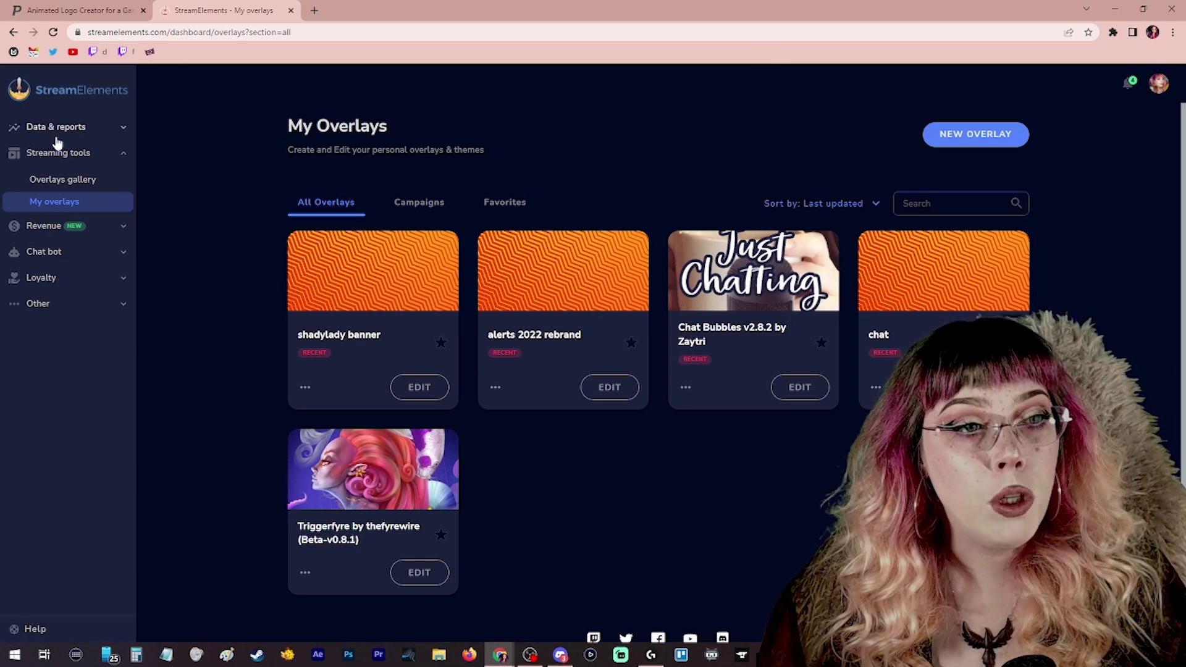
{"action": "left_click", "coordinate": [103, 159]}
{"action": "left_click", "coordinate": [105, 153]}
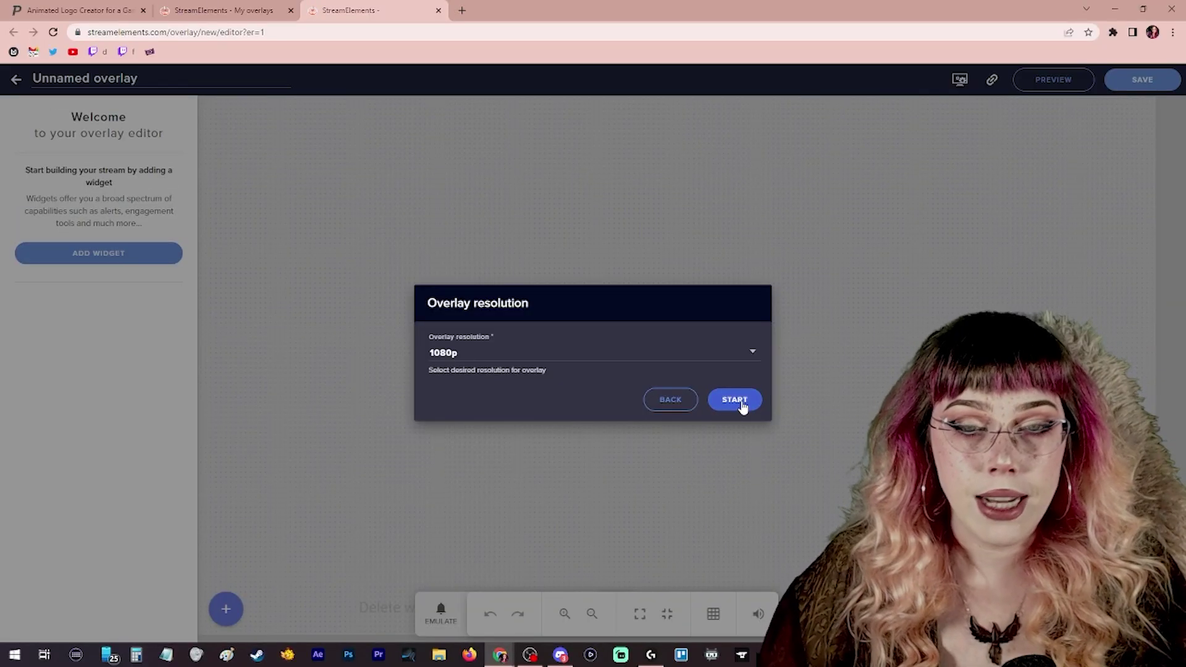
Start the 1080p overlay, add an AlertBox widget and reposition it on the canvas.
{"action": "left_click", "coordinate": [740, 403]}
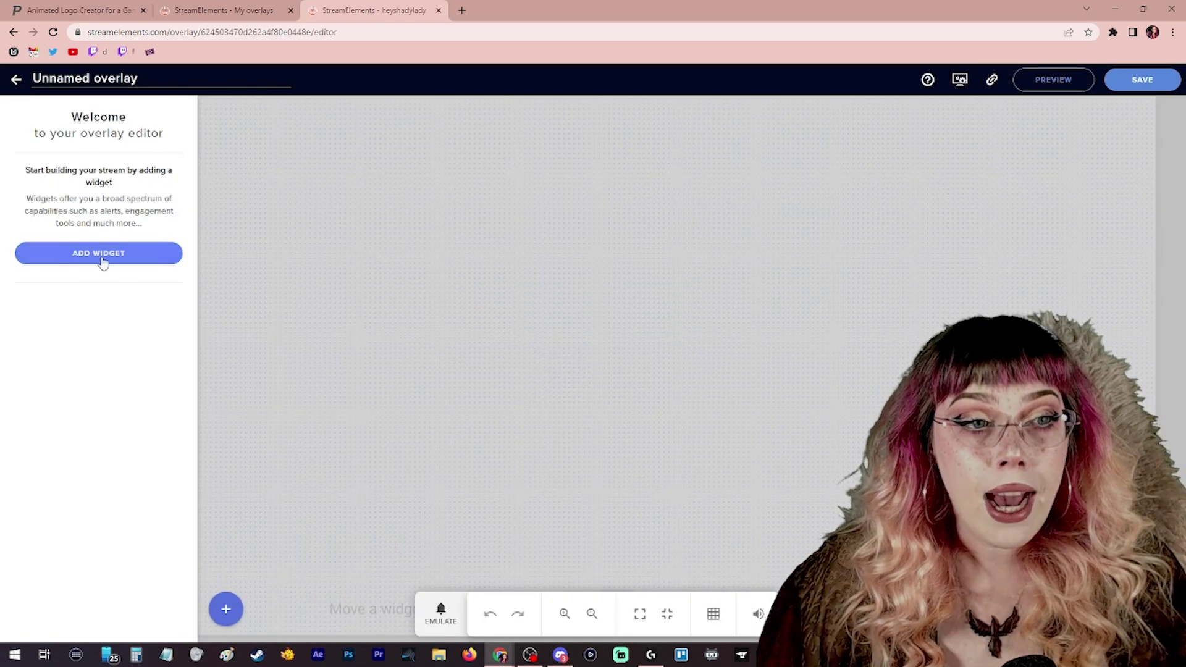
{"action": "left_click", "coordinate": [105, 258]}
{"action": "mouse_move", "coordinate": [256, 344]}
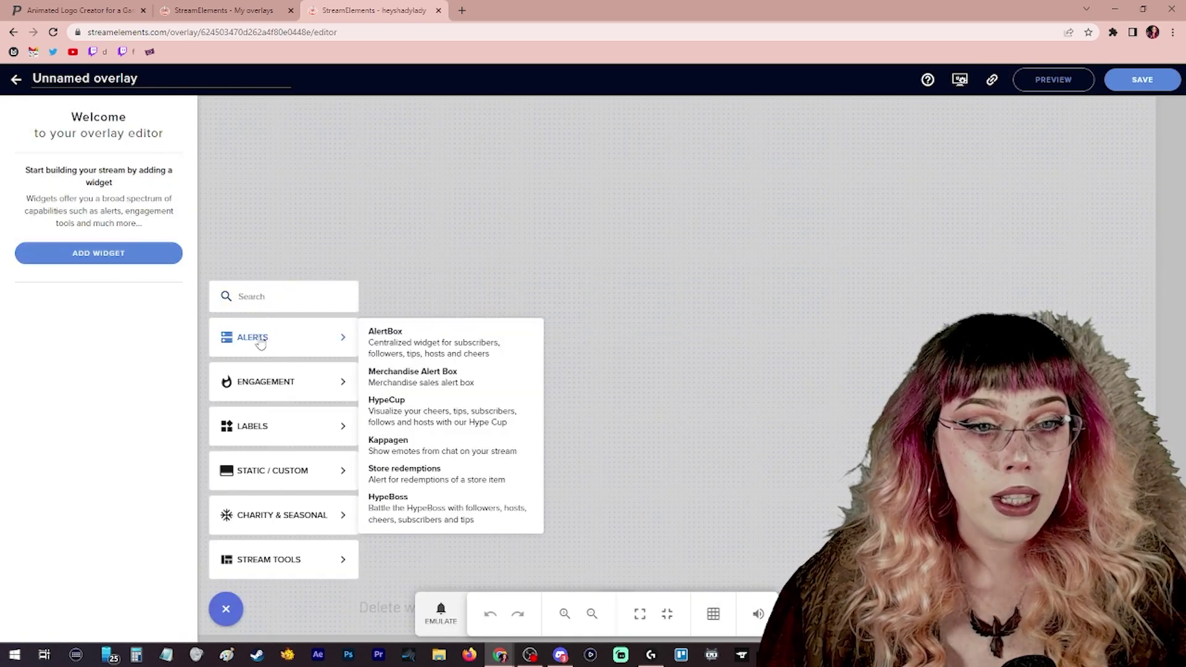
{"action": "left_click", "coordinate": [400, 348]}
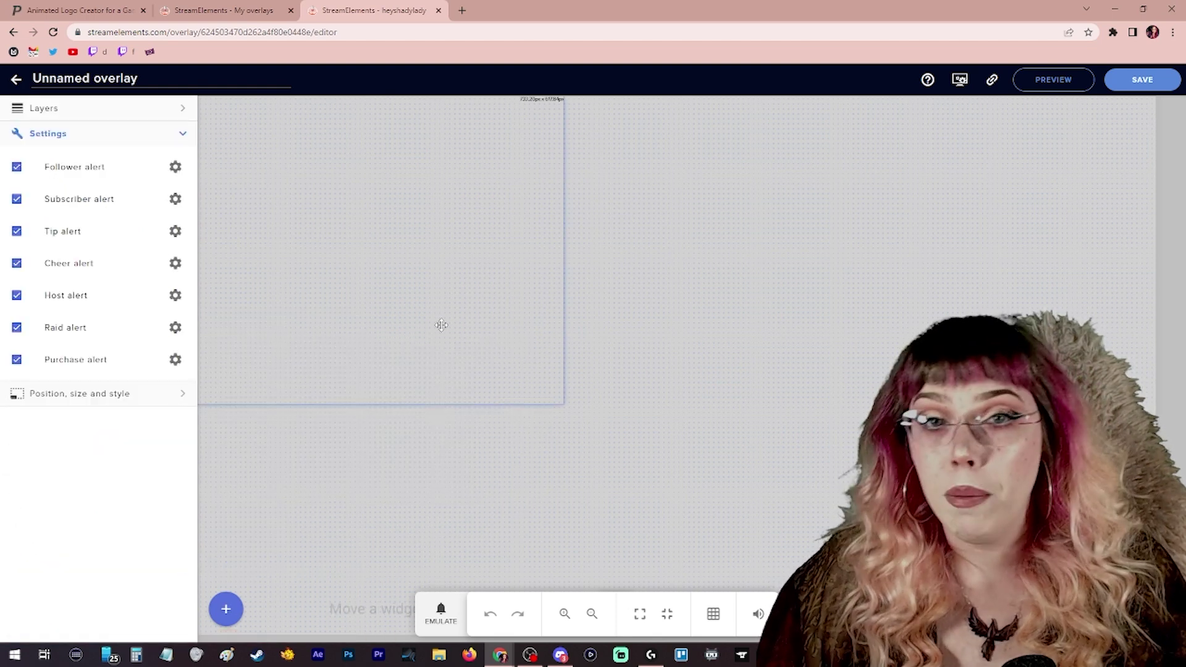
{"action": "left_click_drag", "start_coordinate": [456, 331], "coordinate": [425, 274]}
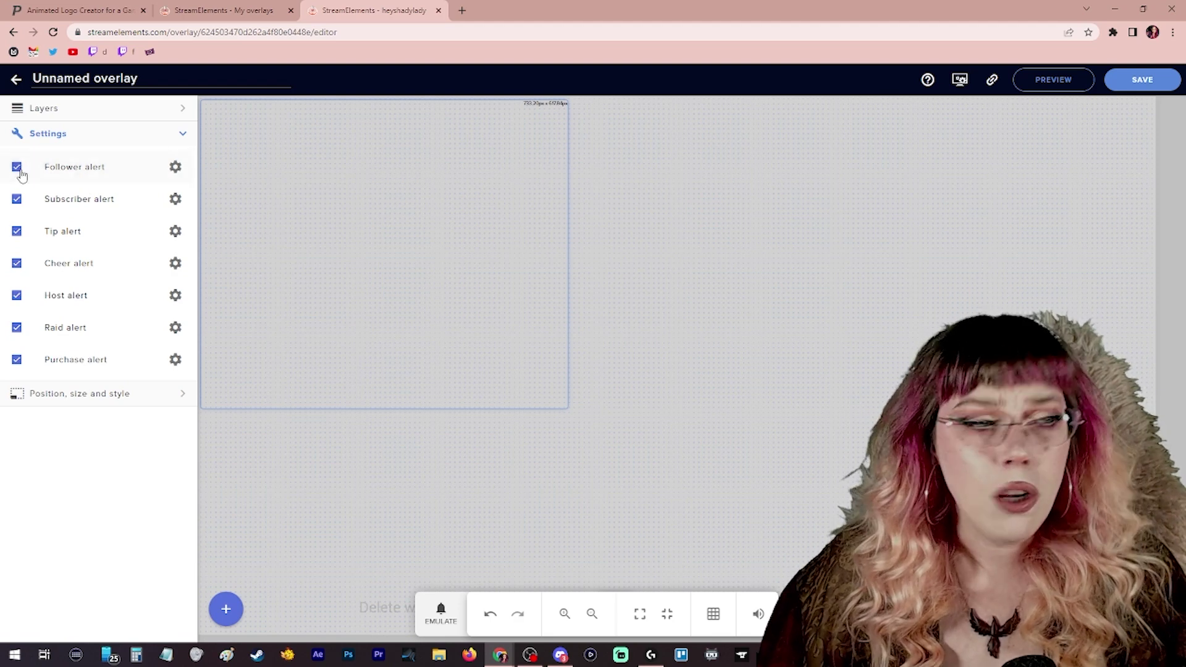
Upload the green-screen New Follower mp4 and set it as the follower alert's video.
{"action": "left_click", "coordinate": [175, 168]}
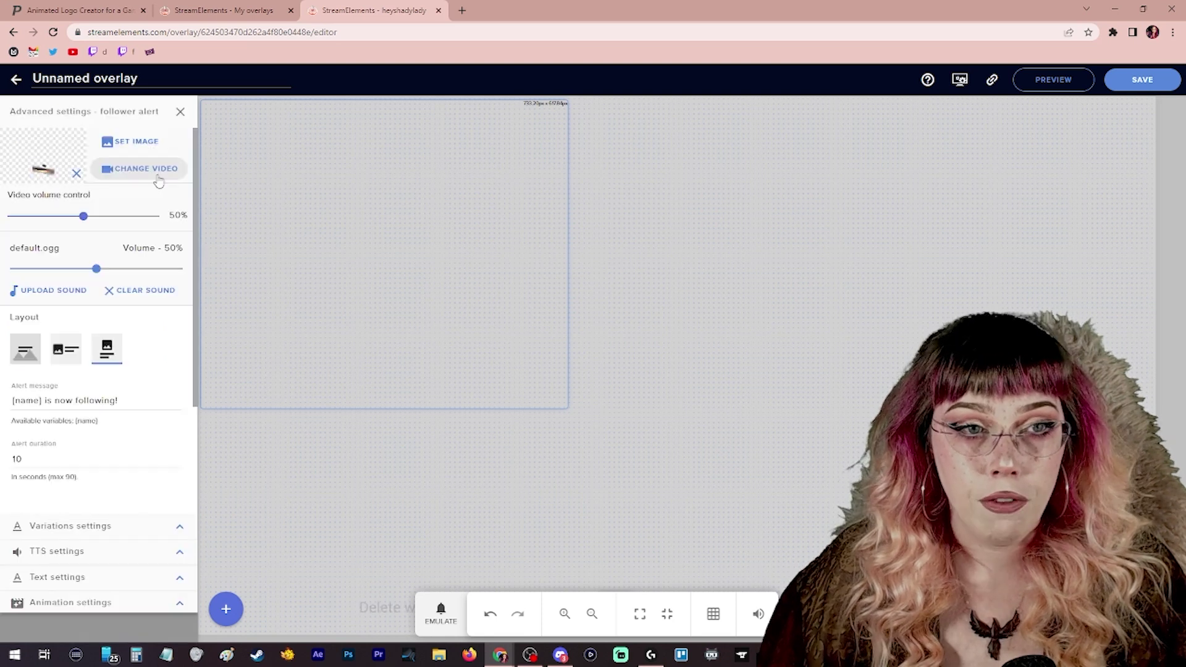
{"action": "key", "text": "Escape"}
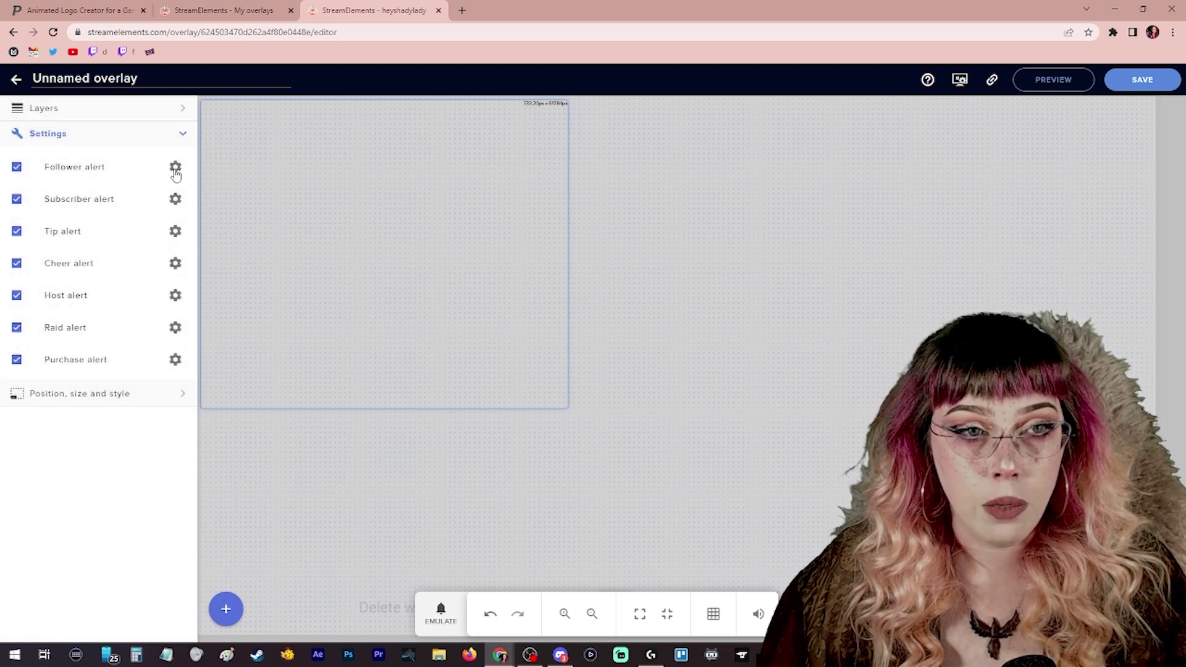
{"action": "left_click", "coordinate": [175, 170]}
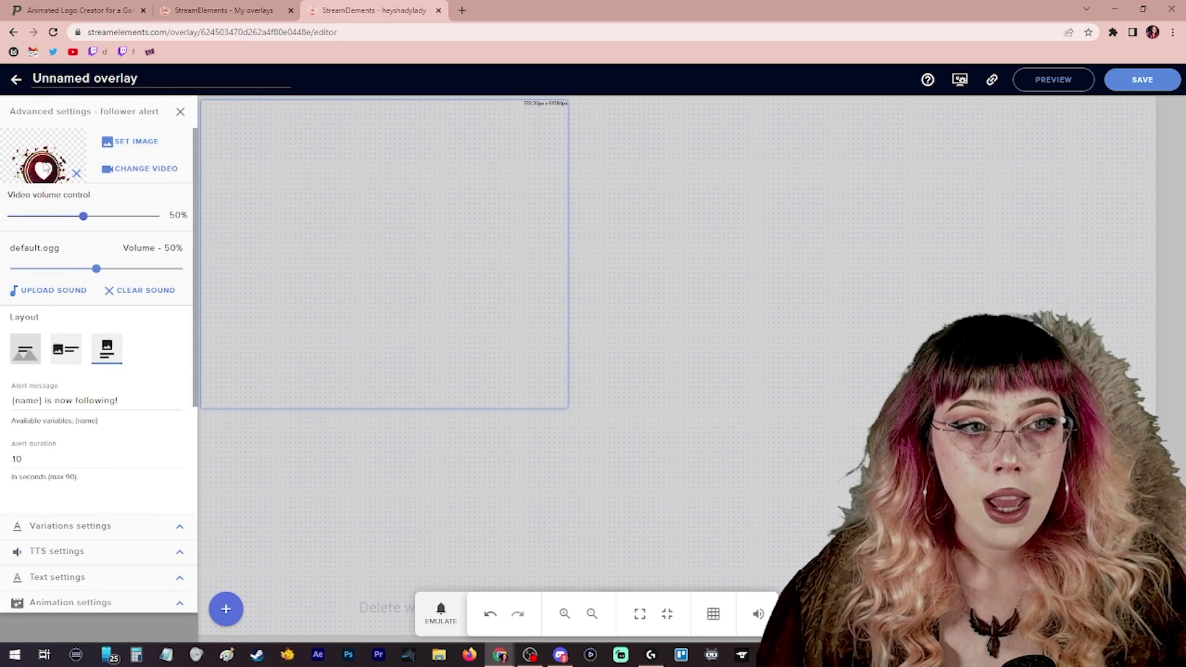
{"action": "left_click", "coordinate": [122, 148]}
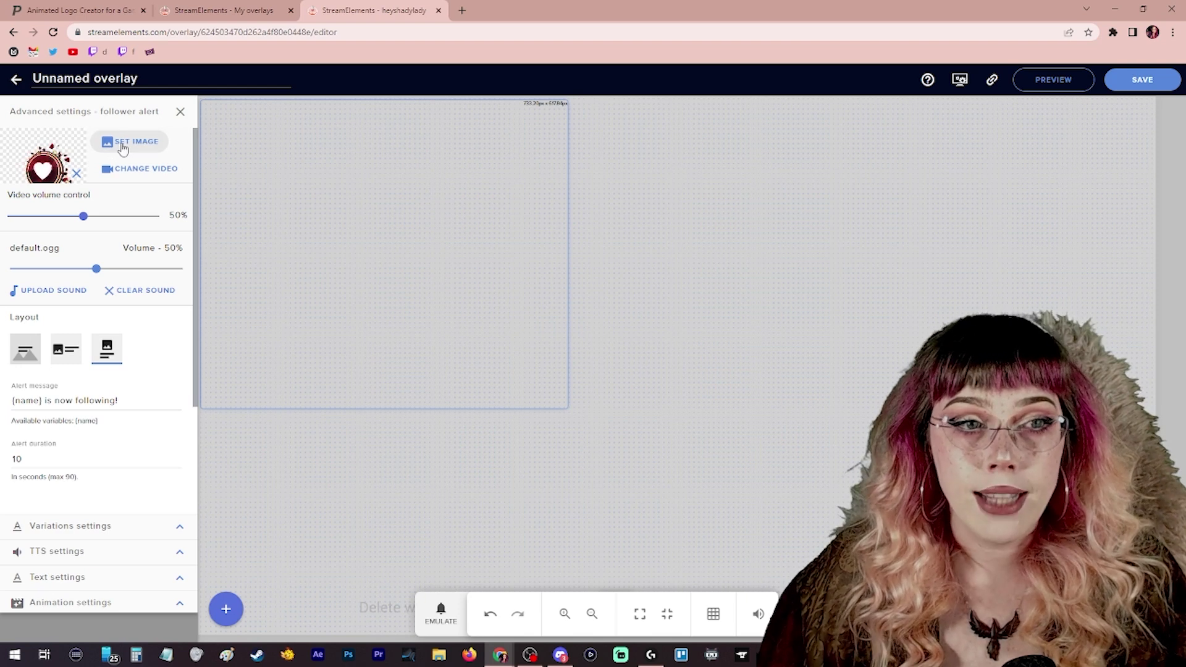
{"action": "left_click", "coordinate": [128, 178]}
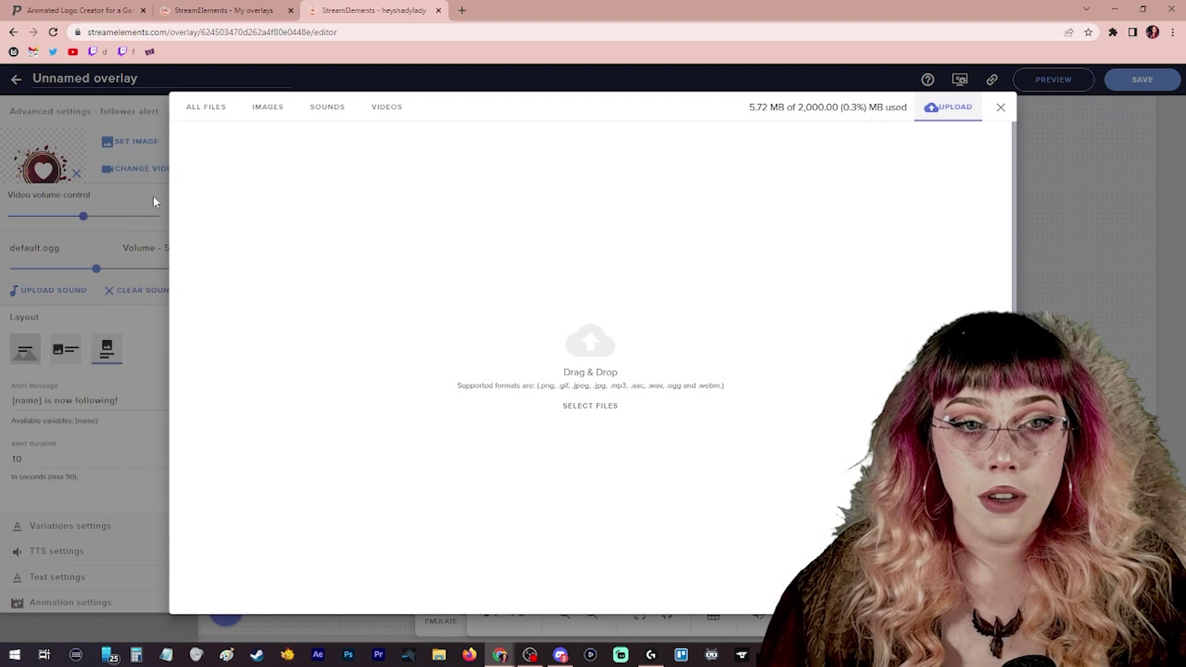
{"action": "left_click", "coordinate": [948, 113]}
{"action": "key", "text": "Return"}
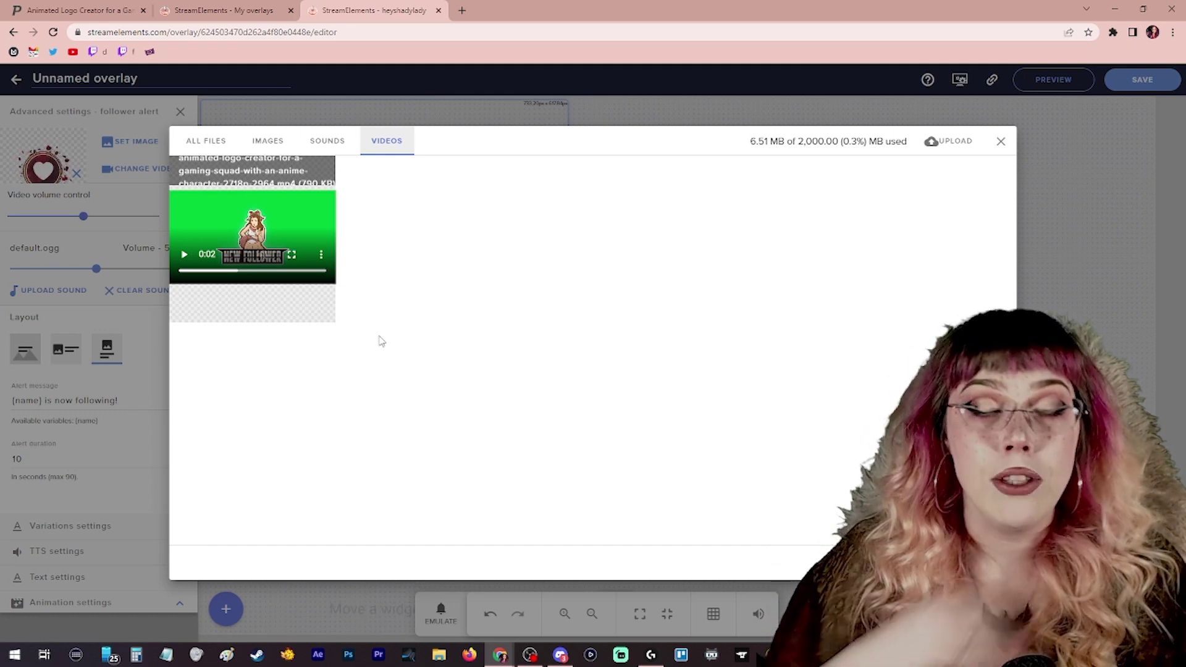
{"action": "mouse_move", "coordinate": [233, 208]}
{"action": "left_click", "coordinate": [219, 171]}
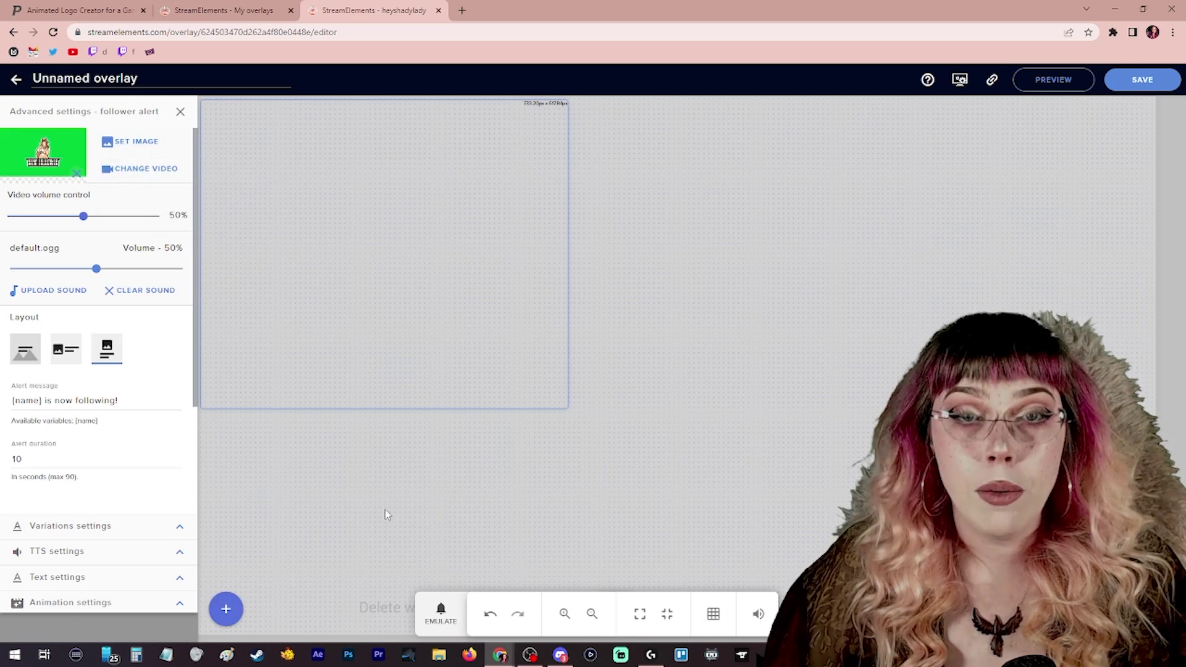
Emulate a follower event to preview the video alert, leaving the sound as default.ogg.
{"action": "left_click", "coordinate": [435, 623]}
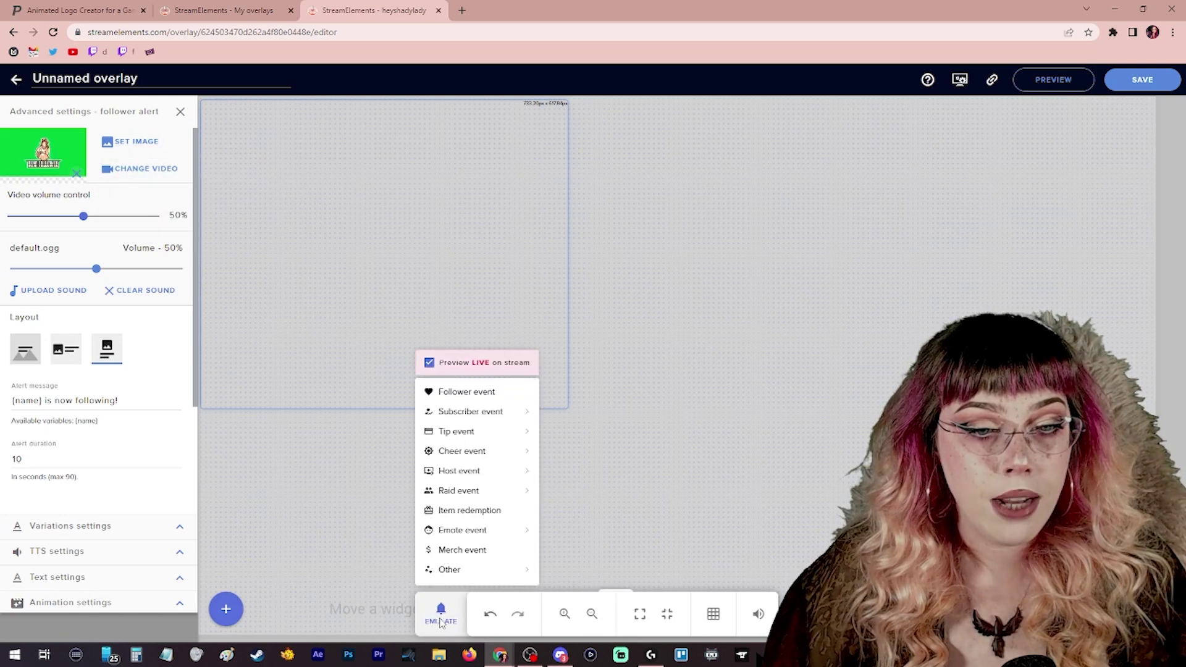
{"action": "left_click", "coordinate": [458, 393]}
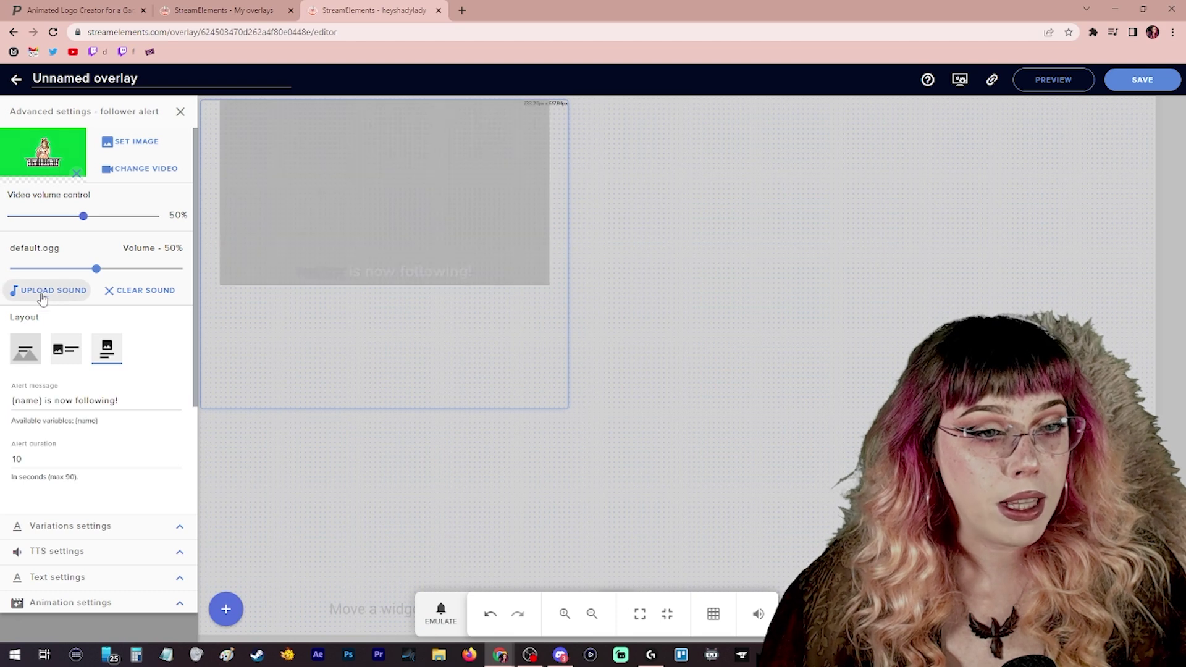
{"action": "left_click", "coordinate": [46, 291]}
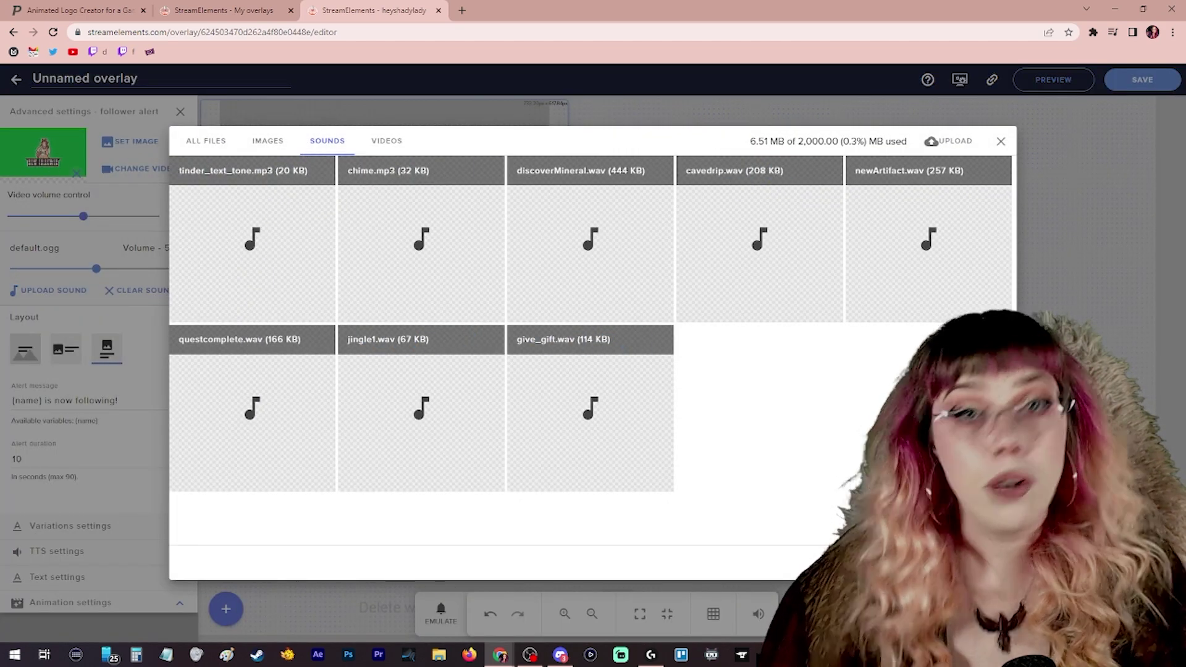
{"action": "key", "text": "Escape"}
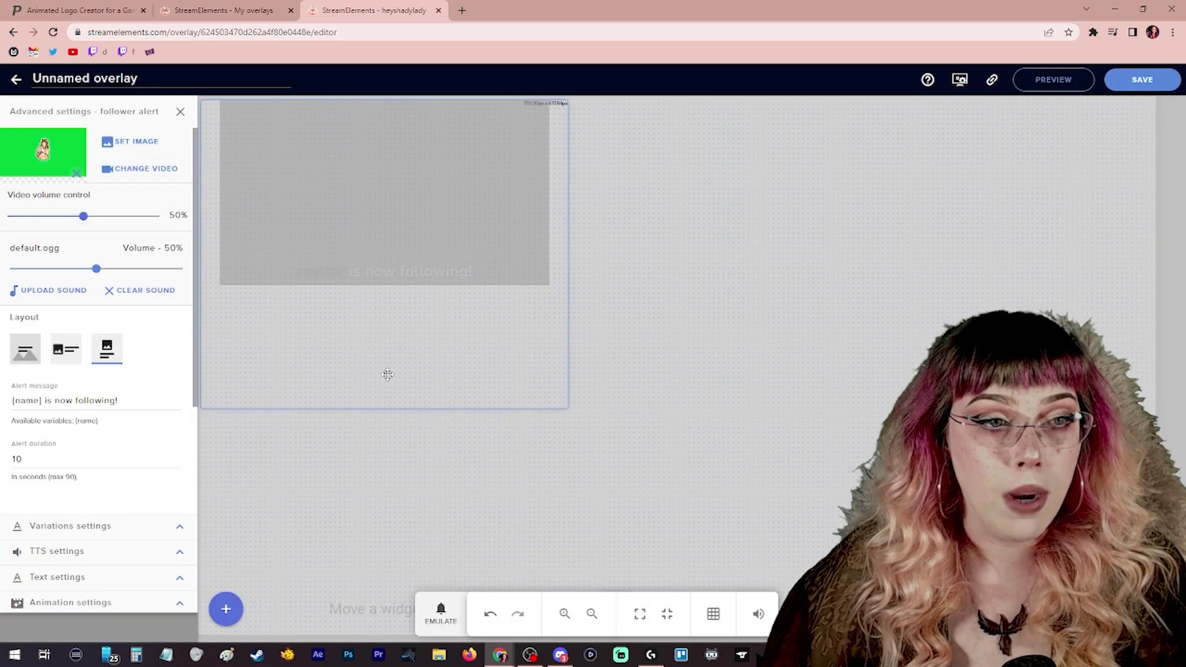
{"action": "left_click", "coordinate": [440, 613]}
Replay a test follower, then change the alert message to 'welcome in {name}!'.
{"action": "left_click", "coordinate": [449, 399]}
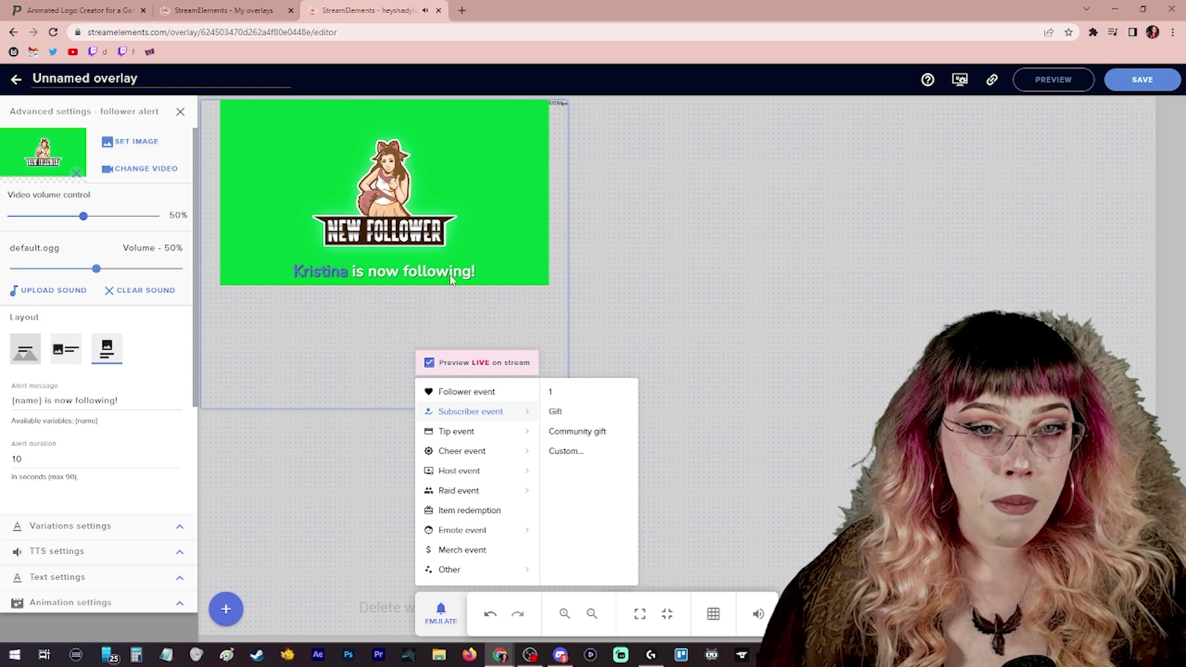
{"action": "left_click", "coordinate": [467, 216]}
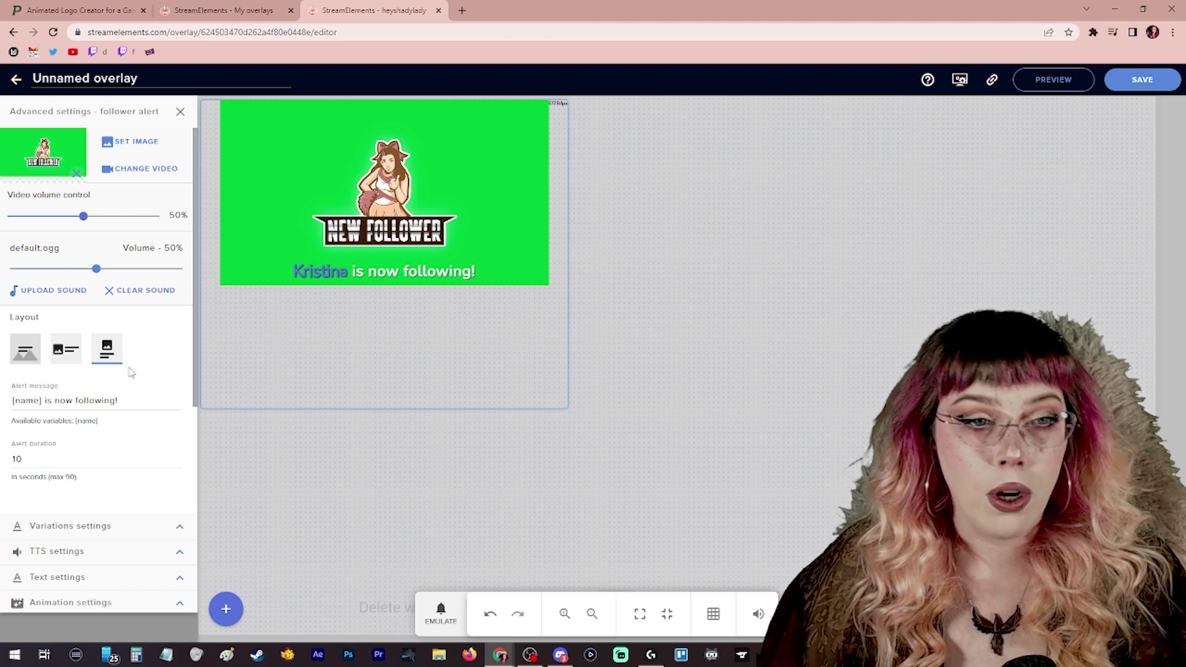
{"action": "left_click", "coordinate": [115, 402]}
{"action": "left_click_drag", "start_coordinate": [132, 400], "coordinate": [42, 400]}
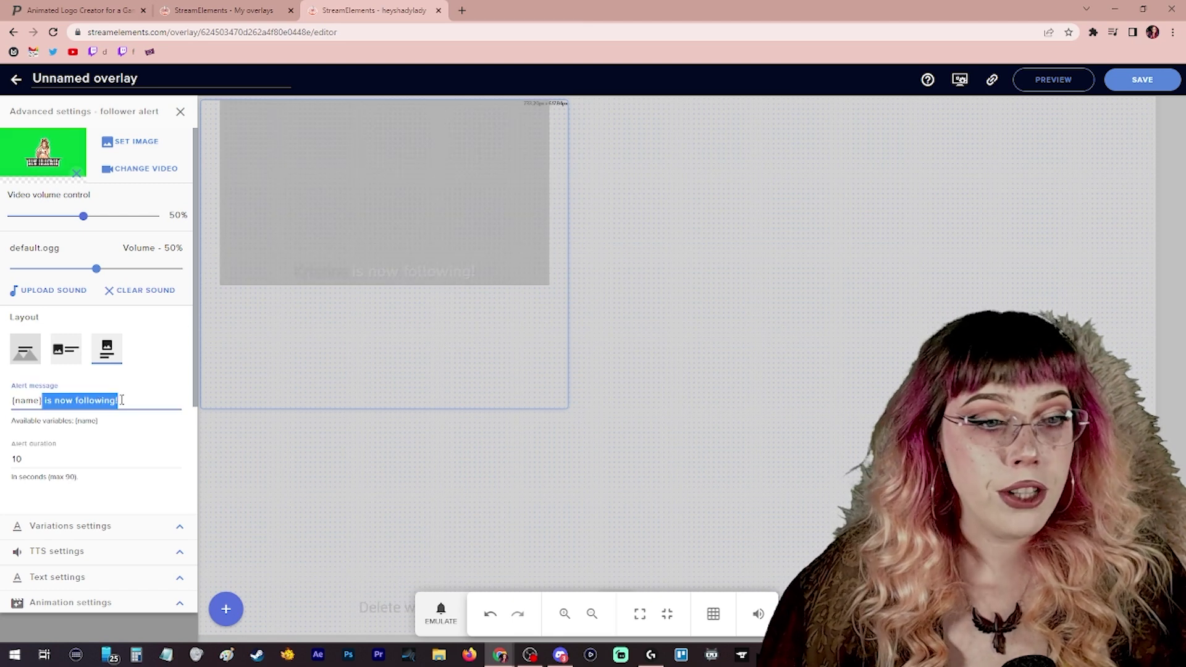
{"action": "left_click_drag", "start_coordinate": [123, 401], "coordinate": [39, 403]}
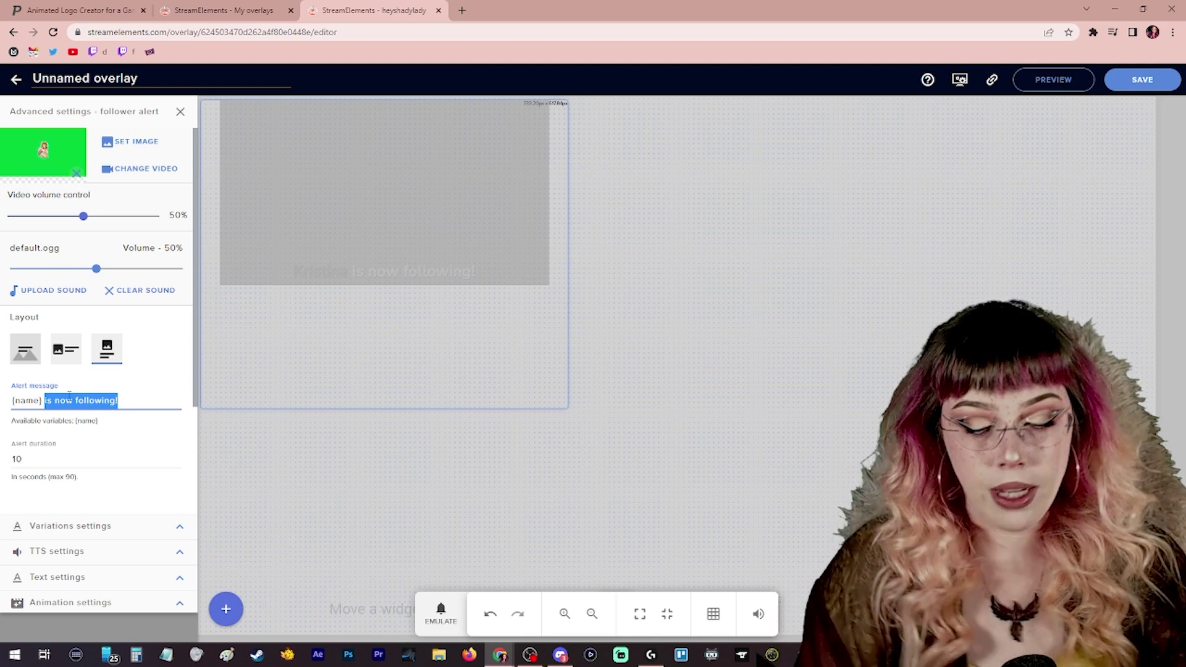
{"action": "type", "text": "!"}
{"action": "key", "text": "Home"}
{"action": "type", "text": "welcome in"}
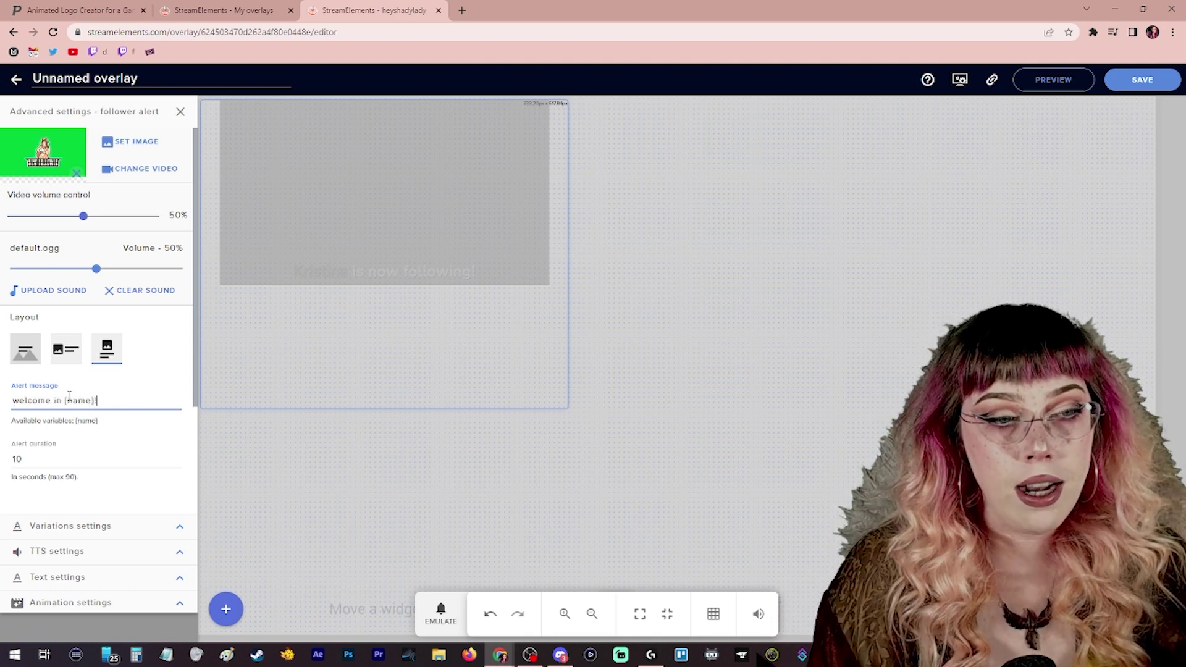
Preview the new message, try the side layout, and keep the Column layout.
{"action": "left_click", "coordinate": [441, 613]}
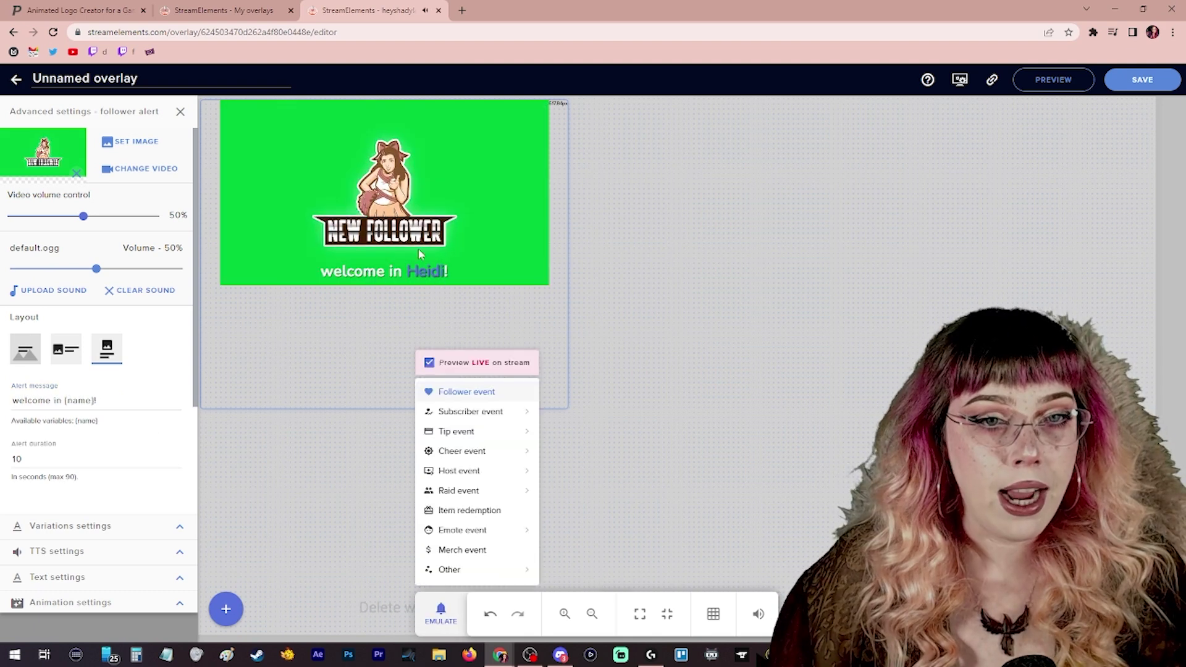
{"action": "left_click", "coordinate": [62, 359]}
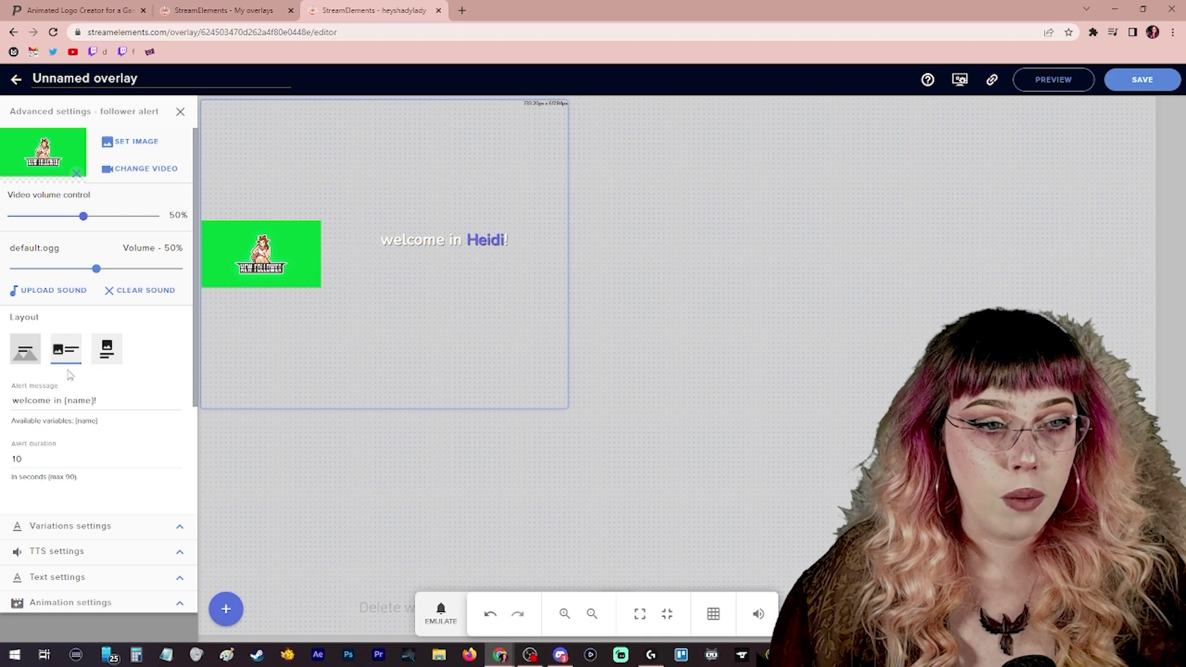
{"action": "left_click", "coordinate": [107, 350]}
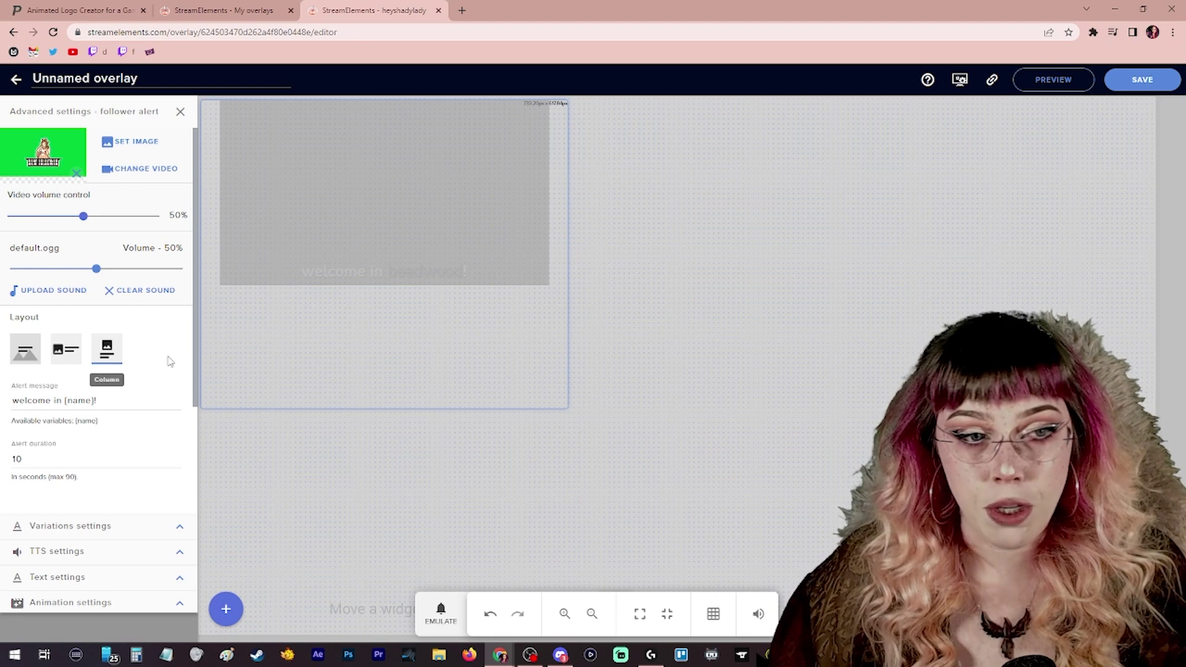
Change the follower alert's duration from 10 to 6 seconds in Advanced settings.
{"action": "scroll", "coordinate": [165, 365], "scroll_direction": "down", "scroll_amount": 2}
{"action": "left_click", "coordinate": [31, 312]}
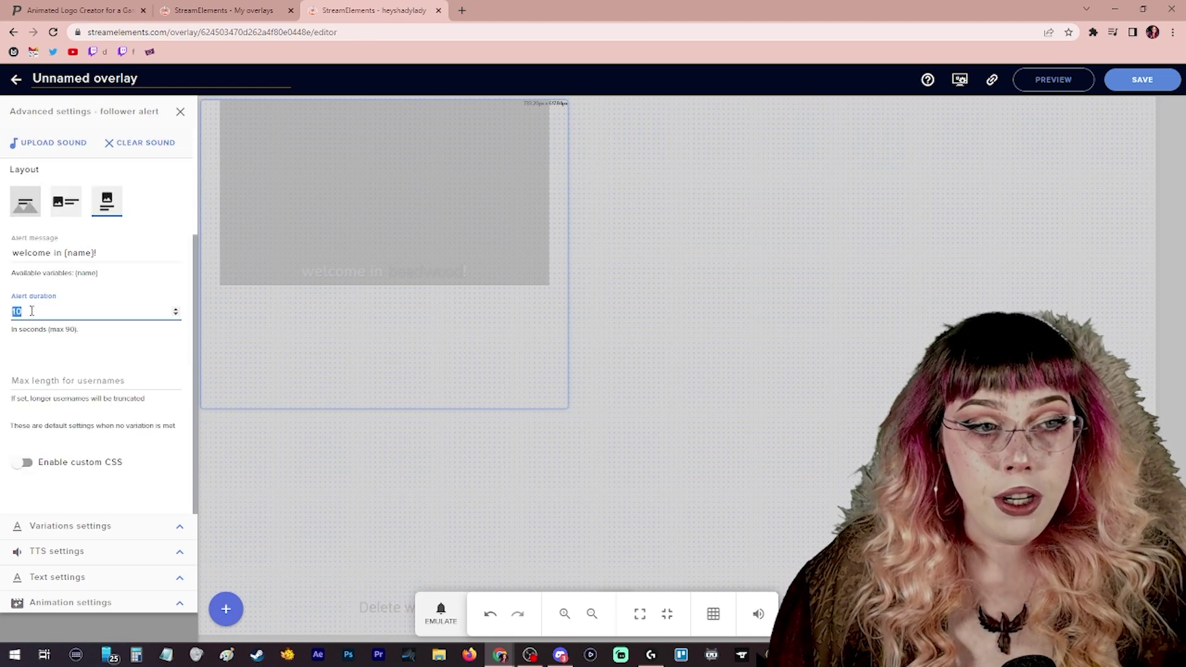
{"action": "left_click", "coordinate": [63, 314]}
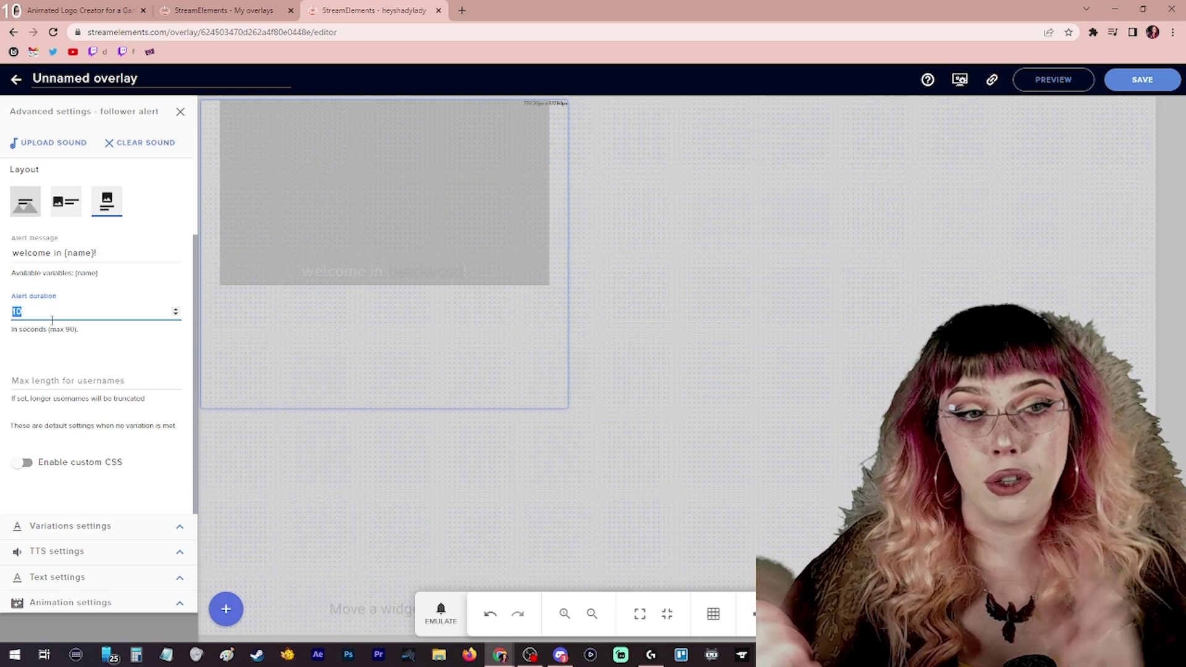
{"action": "type", "text": "6"}
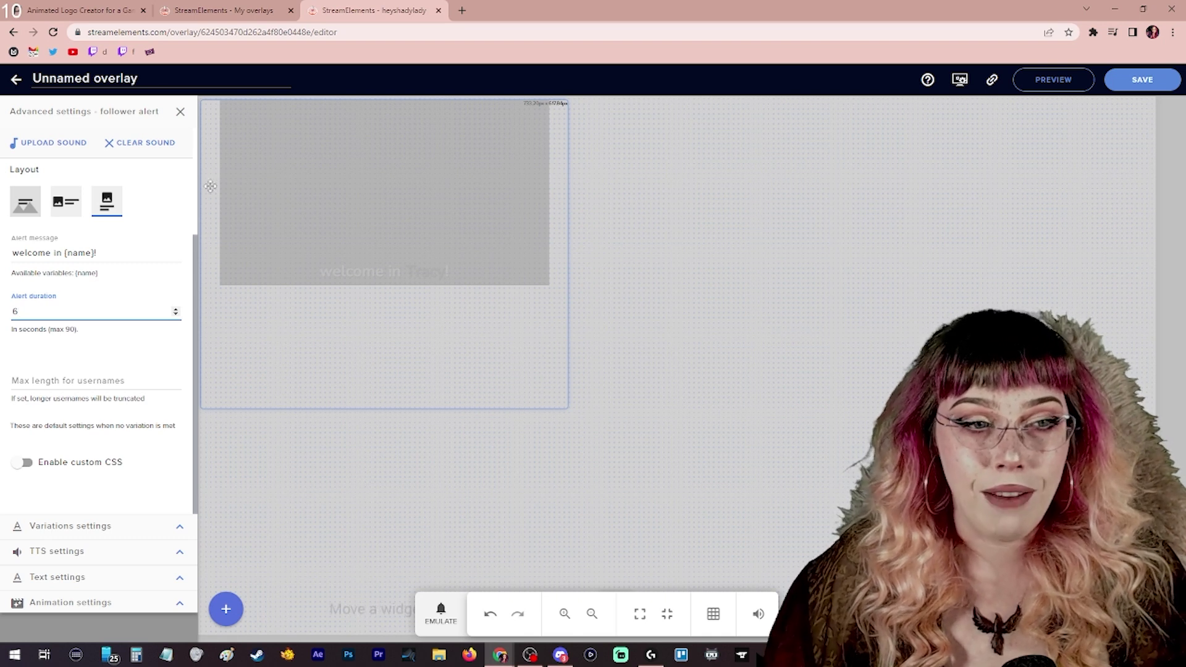
{"action": "left_click", "coordinate": [16, 381]}
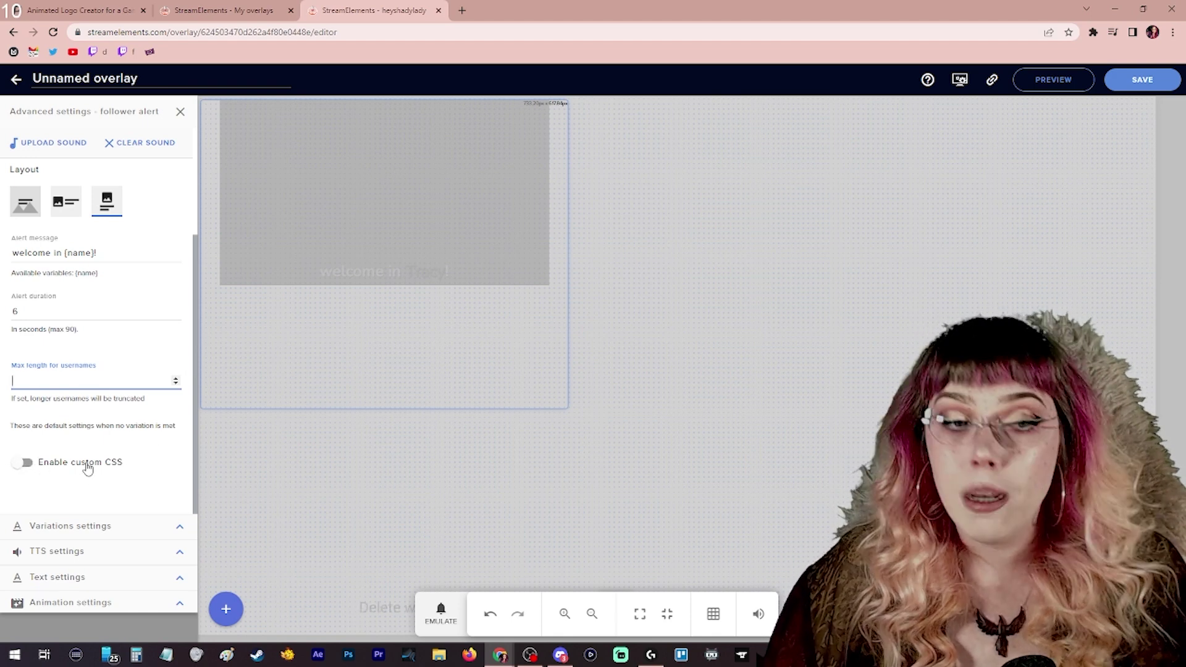
{"action": "scroll", "coordinate": [160, 457], "scroll_direction": "up", "scroll_amount": 2}
{"action": "scroll", "coordinate": [159, 458], "scroll_direction": "down", "scroll_amount": 2}
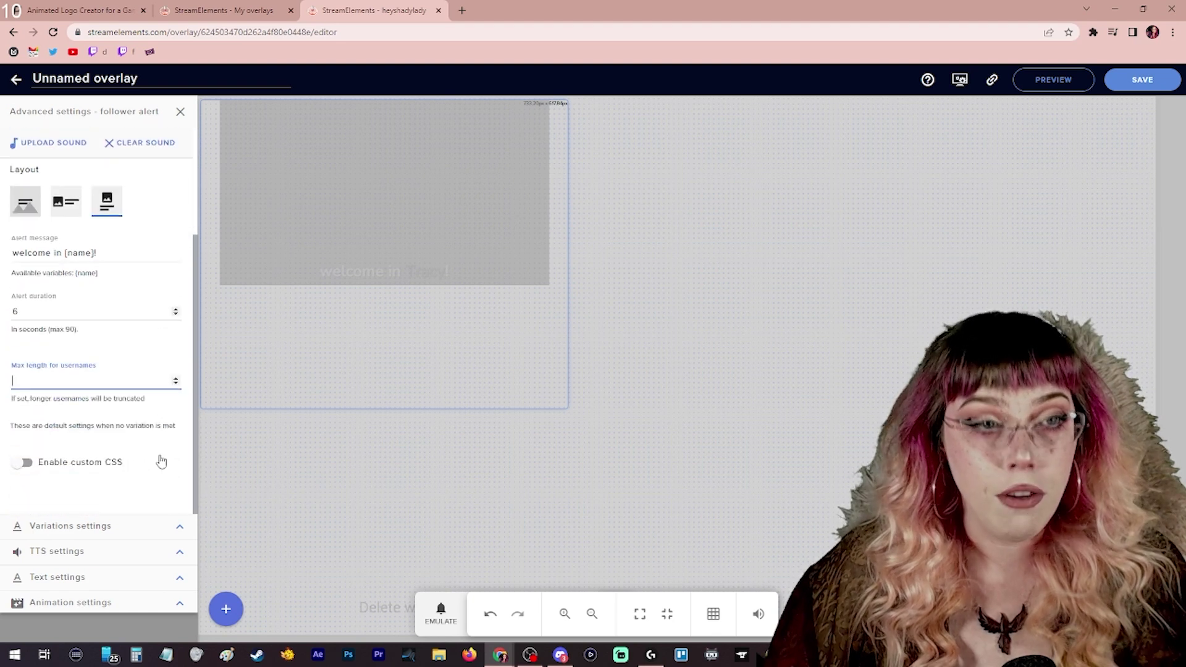
Browse the Add New Variation 'Copy from' list, then close it without adding a variation.
{"action": "left_click", "coordinate": [174, 528]}
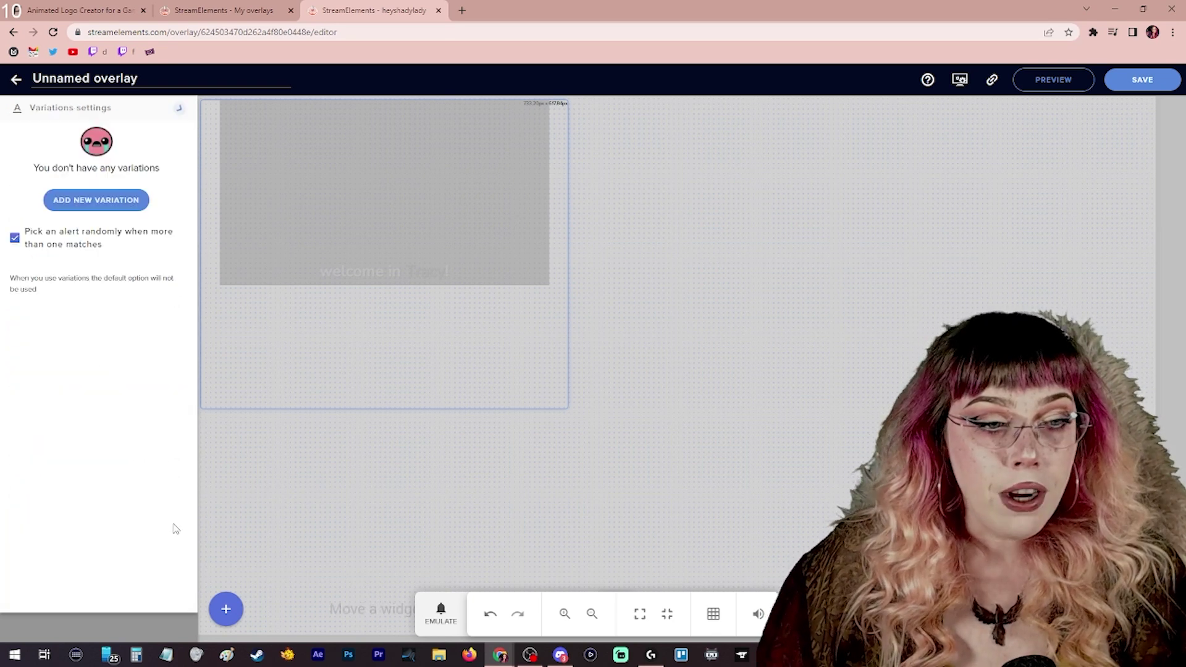
{"action": "left_click", "coordinate": [73, 204]}
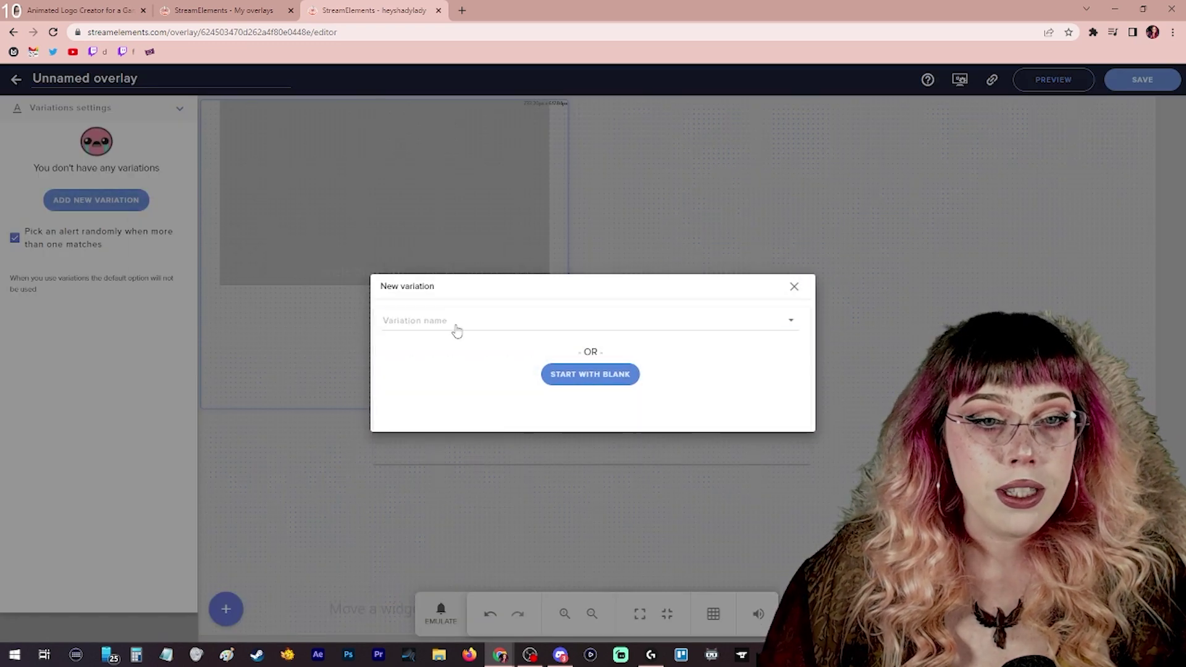
{"action": "left_click", "coordinate": [452, 330]}
{"action": "scroll", "coordinate": [497, 404], "scroll_direction": "down", "scroll_amount": 3}
{"action": "scroll", "coordinate": [498, 407], "scroll_direction": "down", "scroll_amount": 2}
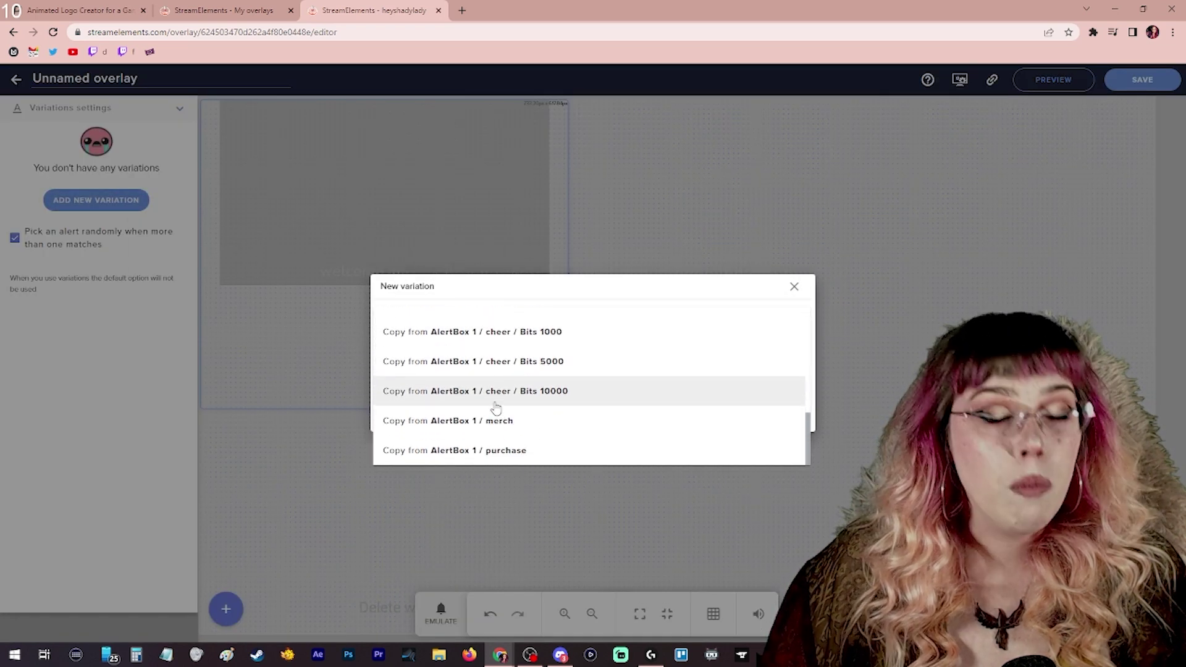
{"action": "scroll", "coordinate": [495, 395], "scroll_direction": "up", "scroll_amount": 6}
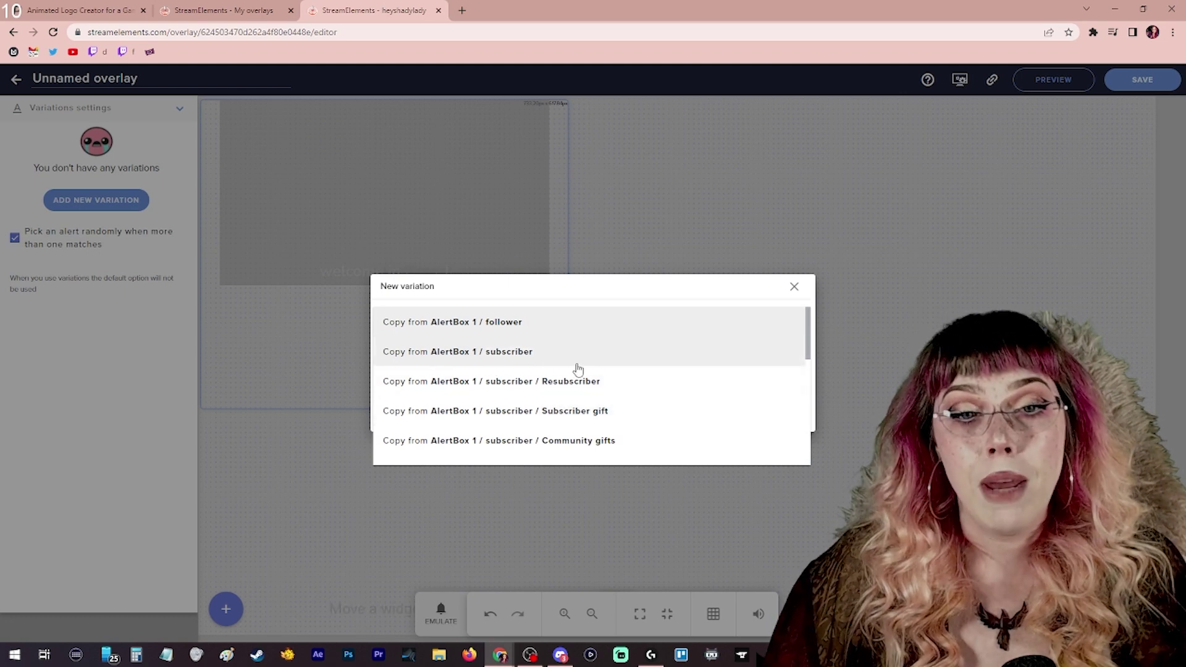
{"action": "scroll", "coordinate": [579, 369], "scroll_direction": "down", "scroll_amount": 1}
{"action": "scroll", "coordinate": [578, 369], "scroll_direction": "down", "scroll_amount": 4}
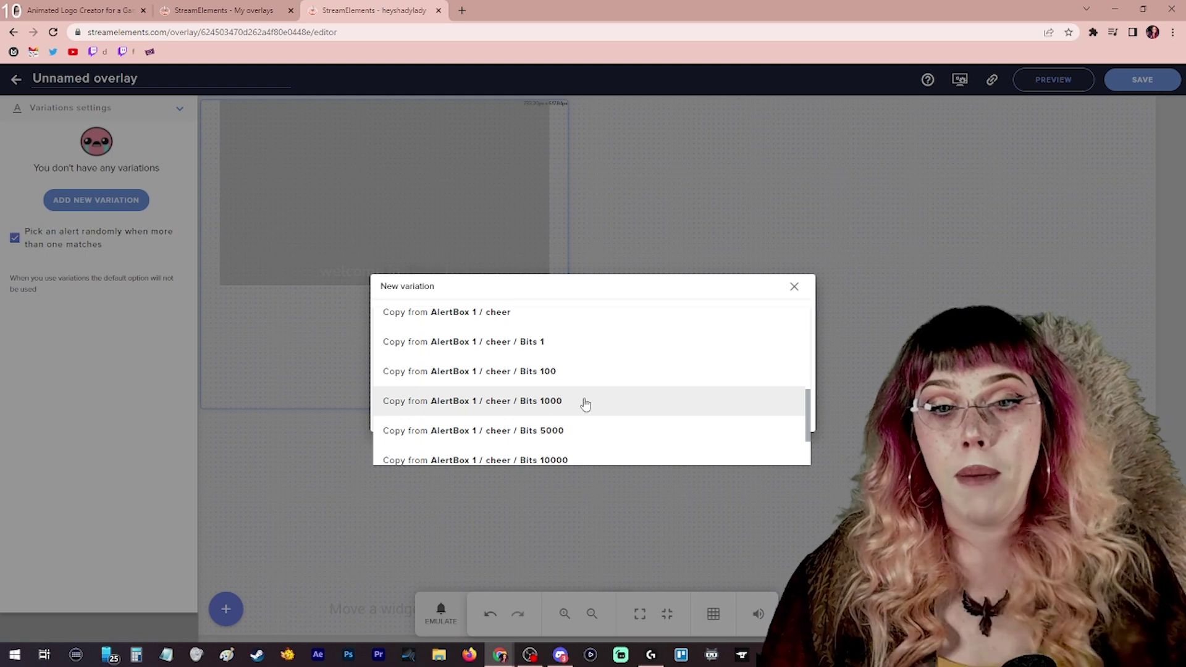
{"action": "scroll", "coordinate": [585, 404], "scroll_direction": "down", "scroll_amount": 2}
{"action": "scroll", "coordinate": [584, 405], "scroll_direction": "up", "scroll_amount": 8}
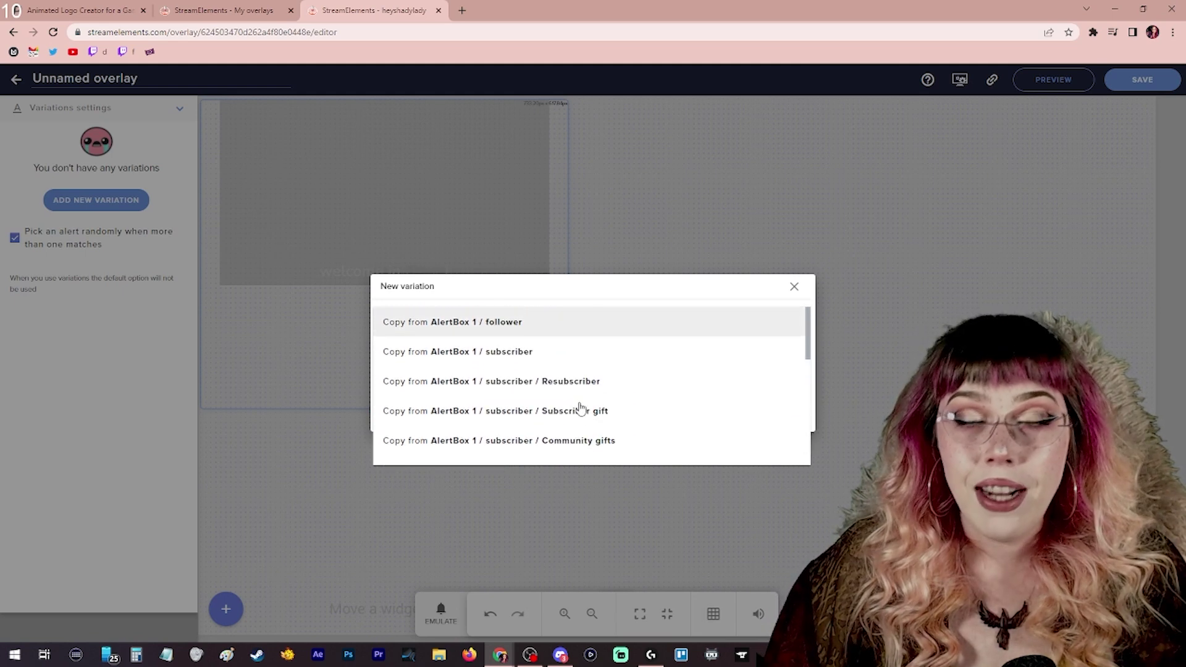
{"action": "left_click", "coordinate": [794, 287]}
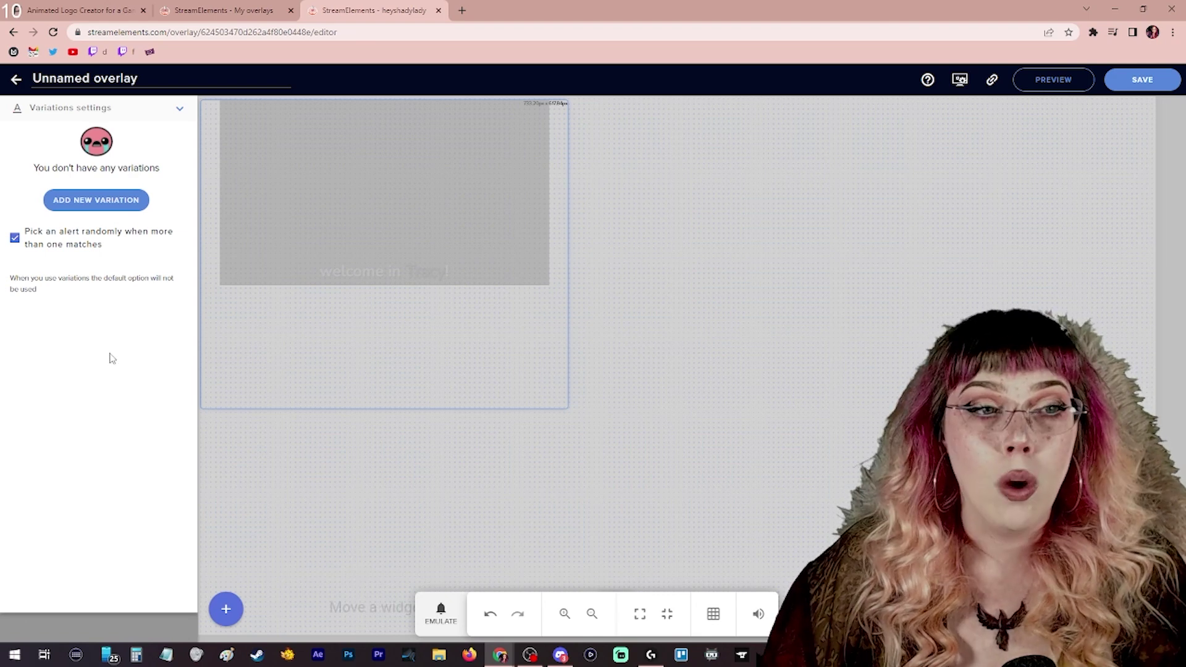
{"action": "left_click", "coordinate": [181, 111]}
Check the text-to-speech voice list, leaving speech off with voice Brian.
{"action": "left_click", "coordinate": [180, 552]}
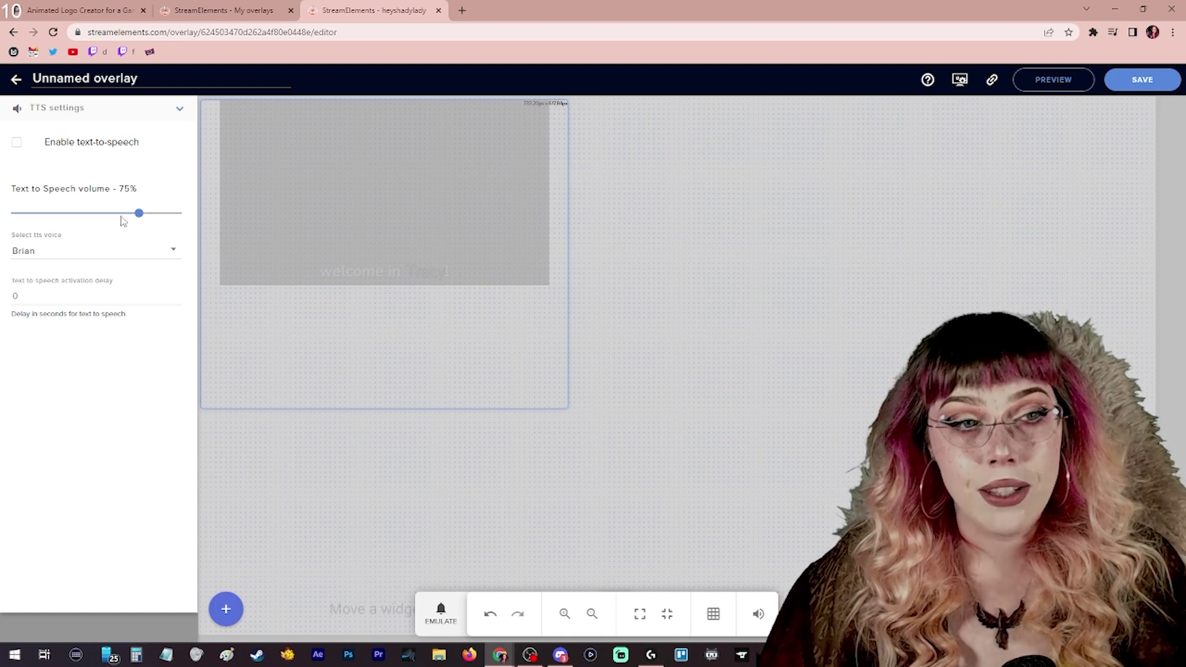
{"action": "left_click", "coordinate": [69, 253]}
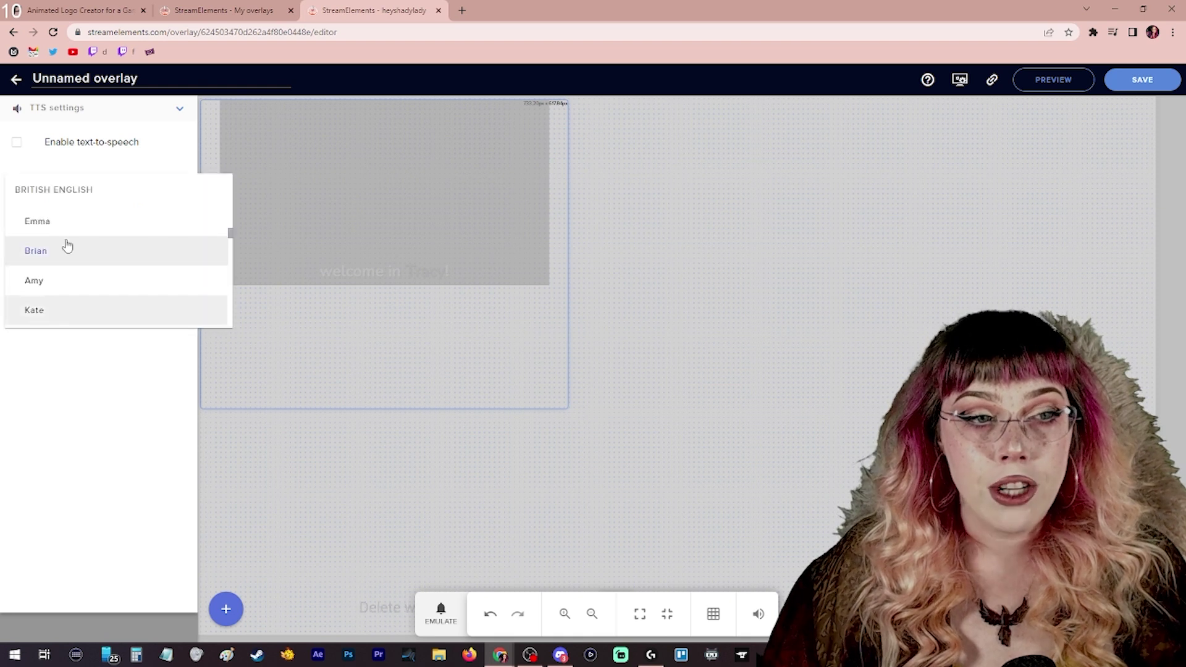
{"action": "key", "text": "Escape"}
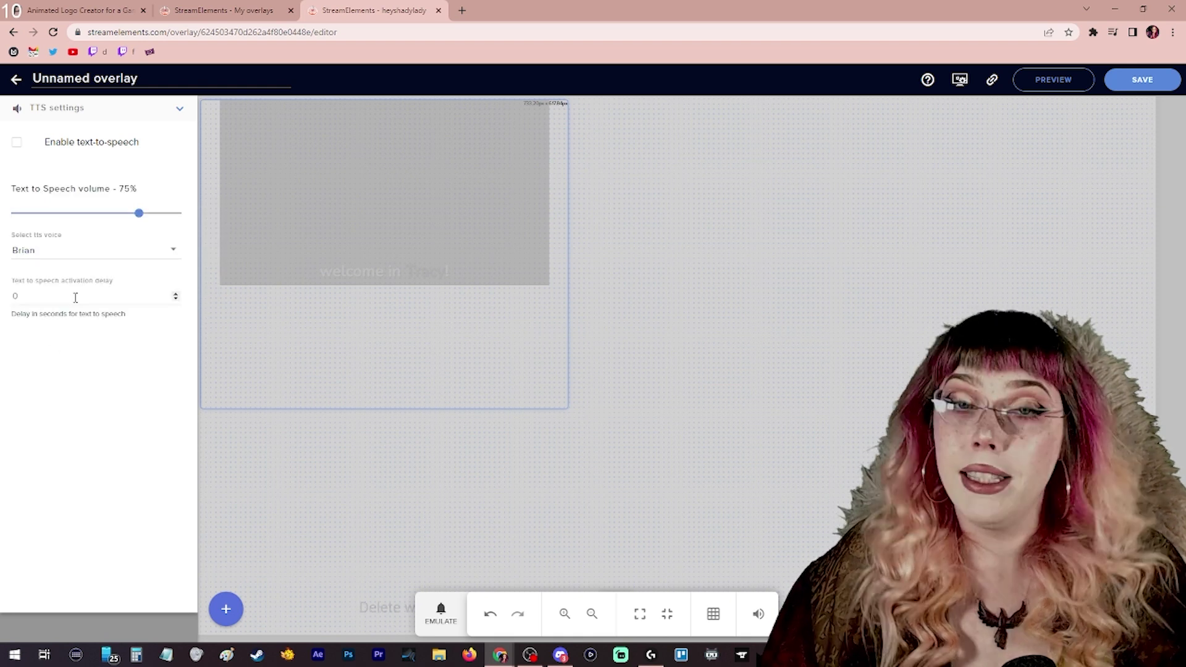
{"action": "left_click", "coordinate": [167, 115]}
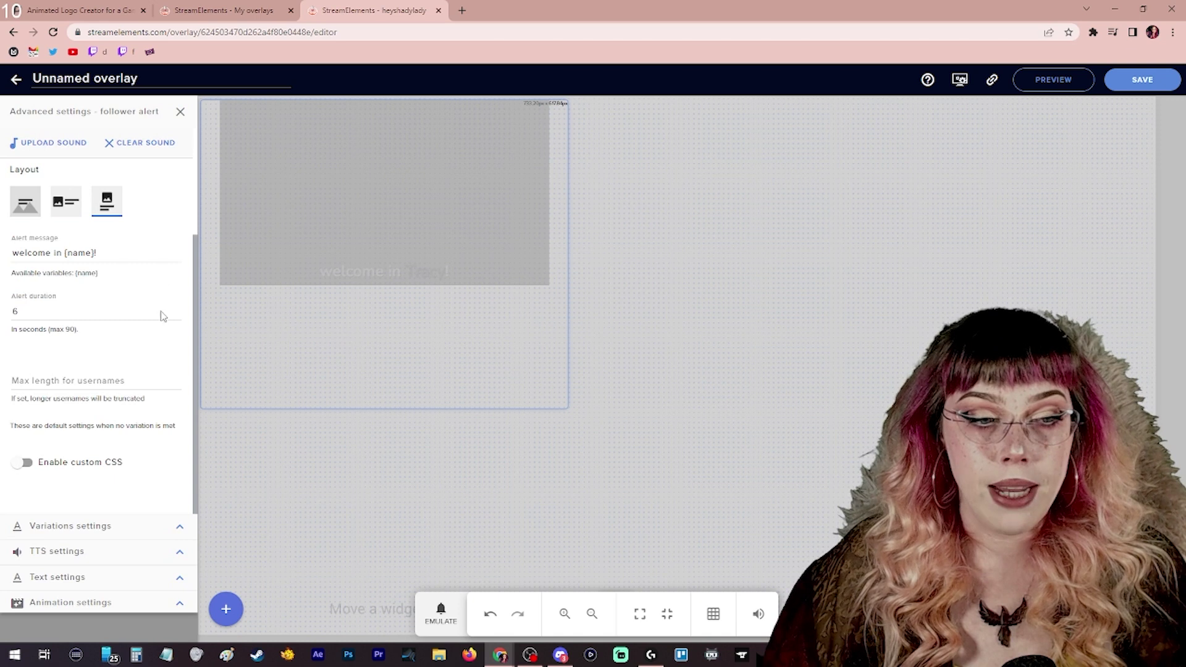
Open the alert's text settings and play a test follower alert.
{"action": "left_click", "coordinate": [179, 578]}
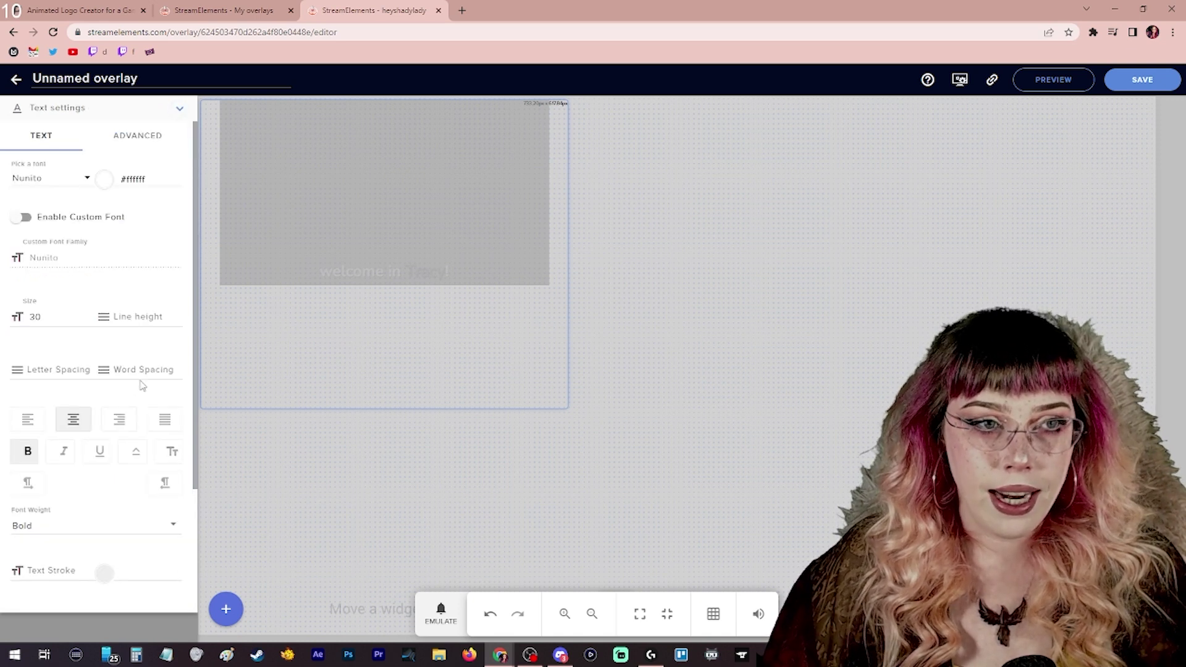
{"action": "left_click", "coordinate": [441, 614]}
{"action": "left_click", "coordinate": [459, 393]}
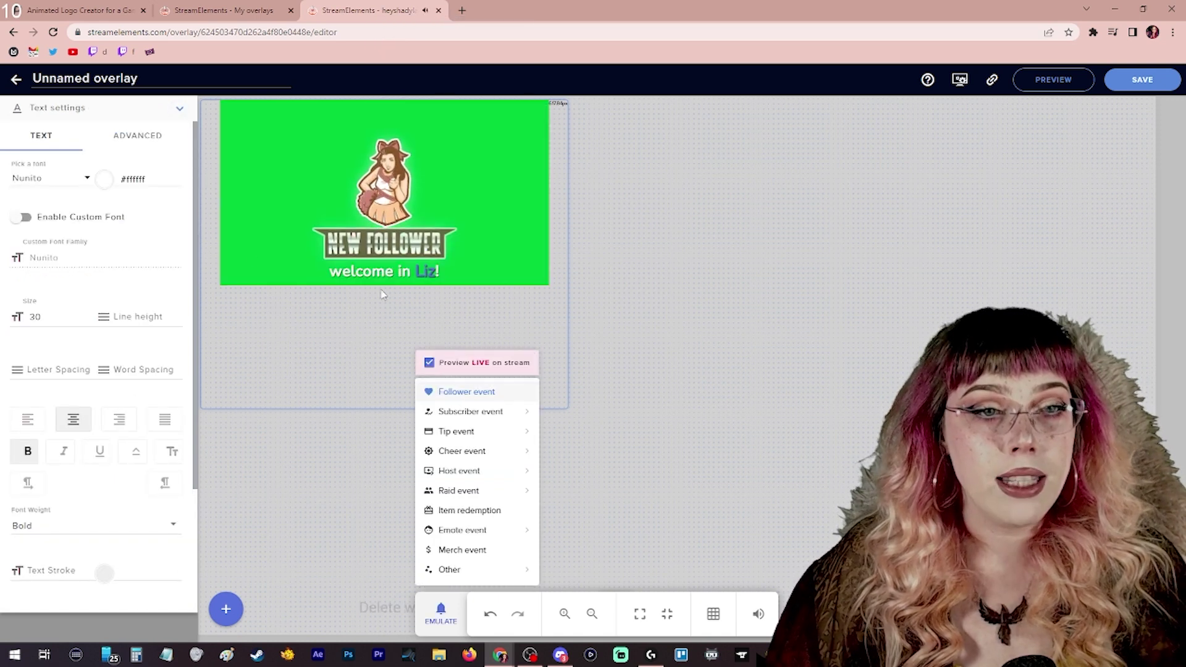
{"action": "scroll", "coordinate": [86, 184], "scroll_direction": "down", "scroll_amount": 3}
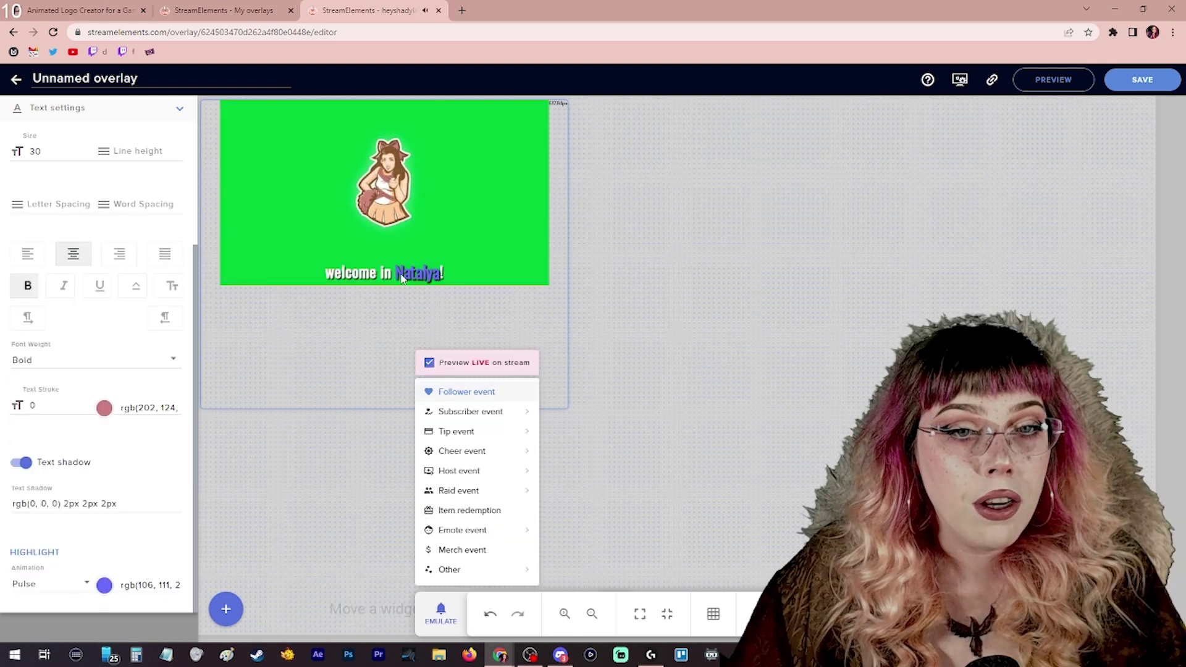
Make the highlighted name pink with the Pulse animation.
{"action": "left_click", "coordinate": [104, 585]}
{"action": "left_click", "coordinate": [142, 602]}
{"action": "left_click", "coordinate": [53, 587]}
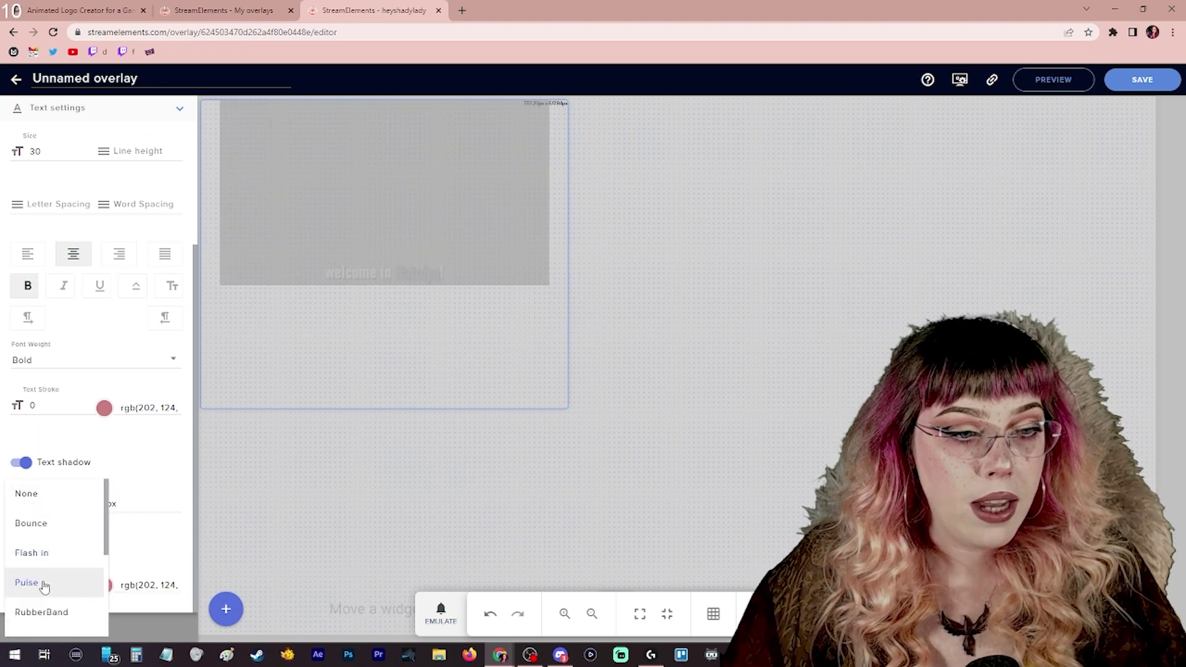
{"action": "left_click_drag", "start_coordinate": [106, 494], "coordinate": [109, 608]}
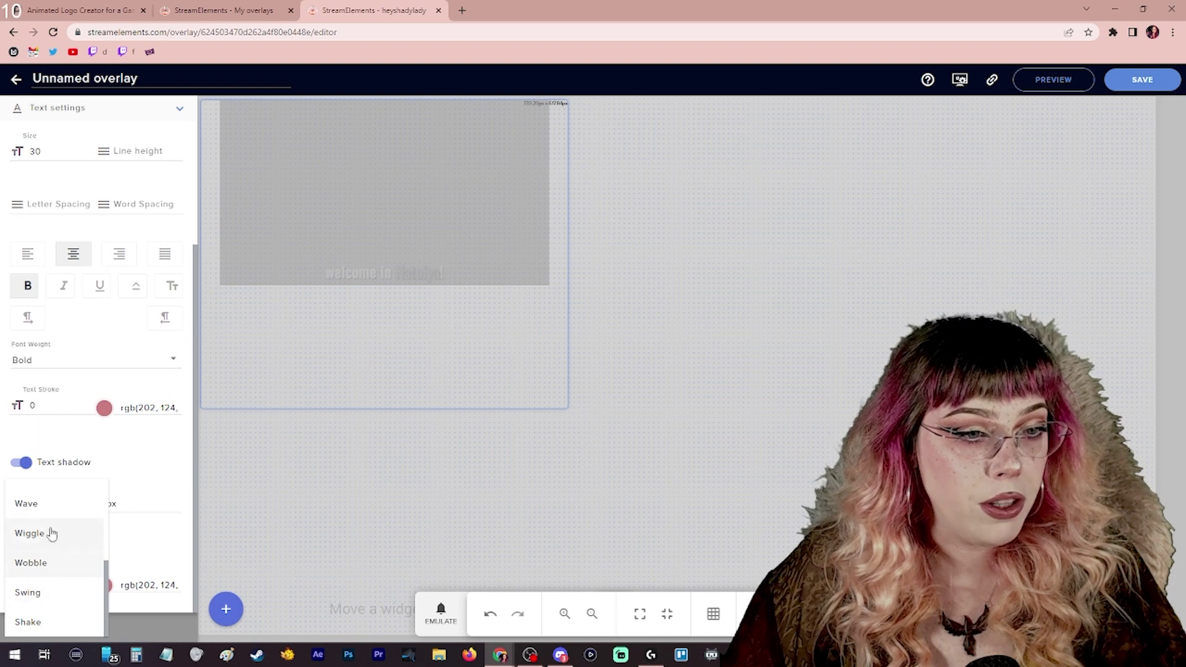
{"action": "scroll", "coordinate": [48, 550], "scroll_direction": "up", "scroll_amount": 2}
{"action": "left_click", "coordinate": [31, 535]}
{"action": "left_click", "coordinate": [440, 613]}
{"action": "mouse_move", "coordinate": [469, 411]}
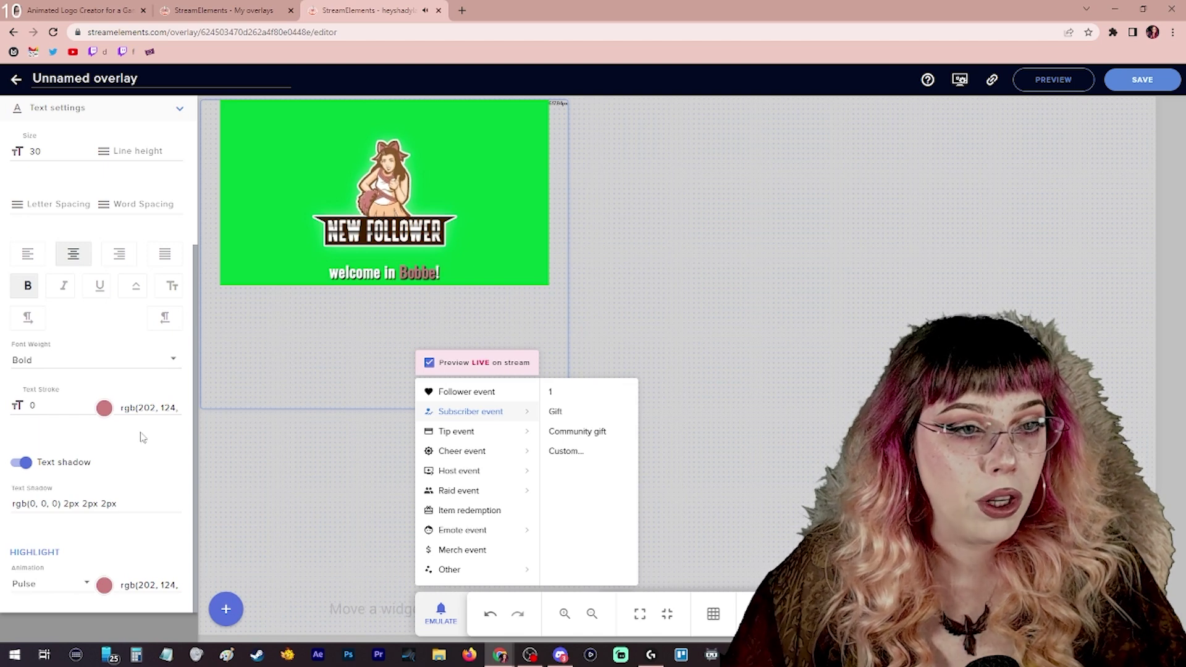
{"action": "left_click", "coordinate": [99, 562]}
{"action": "scroll", "coordinate": [119, 484], "scroll_direction": "up", "scroll_amount": 3}
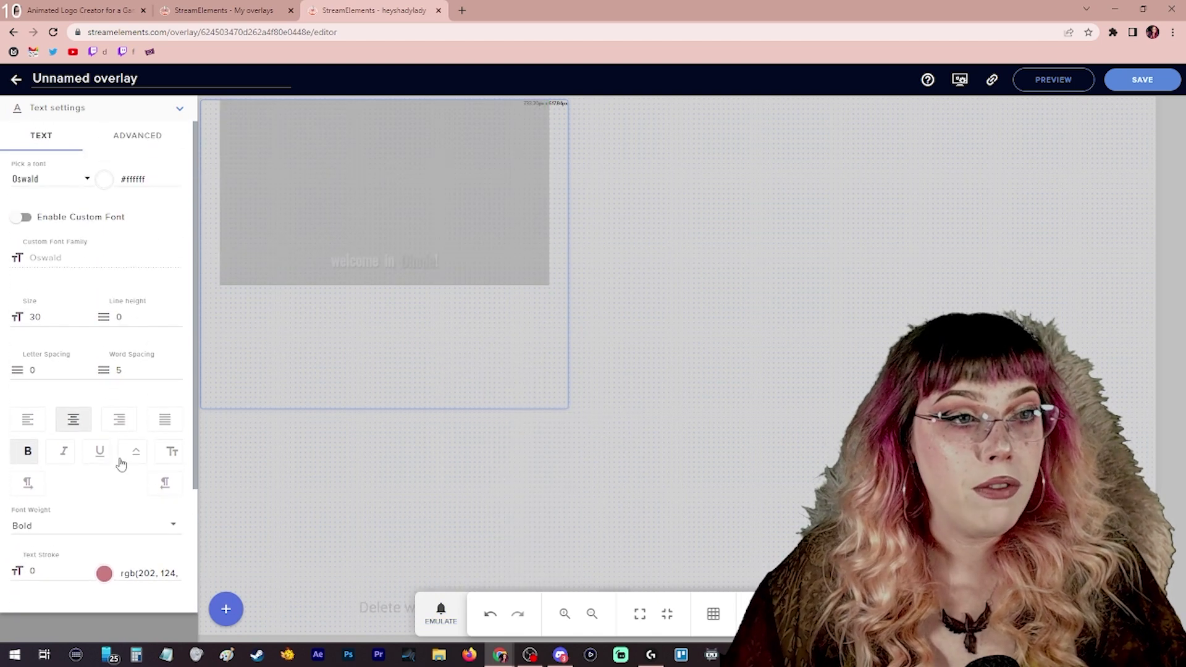
In advanced text options, try a top margin of -200, then settle on -50.
{"action": "left_click", "coordinate": [134, 139]}
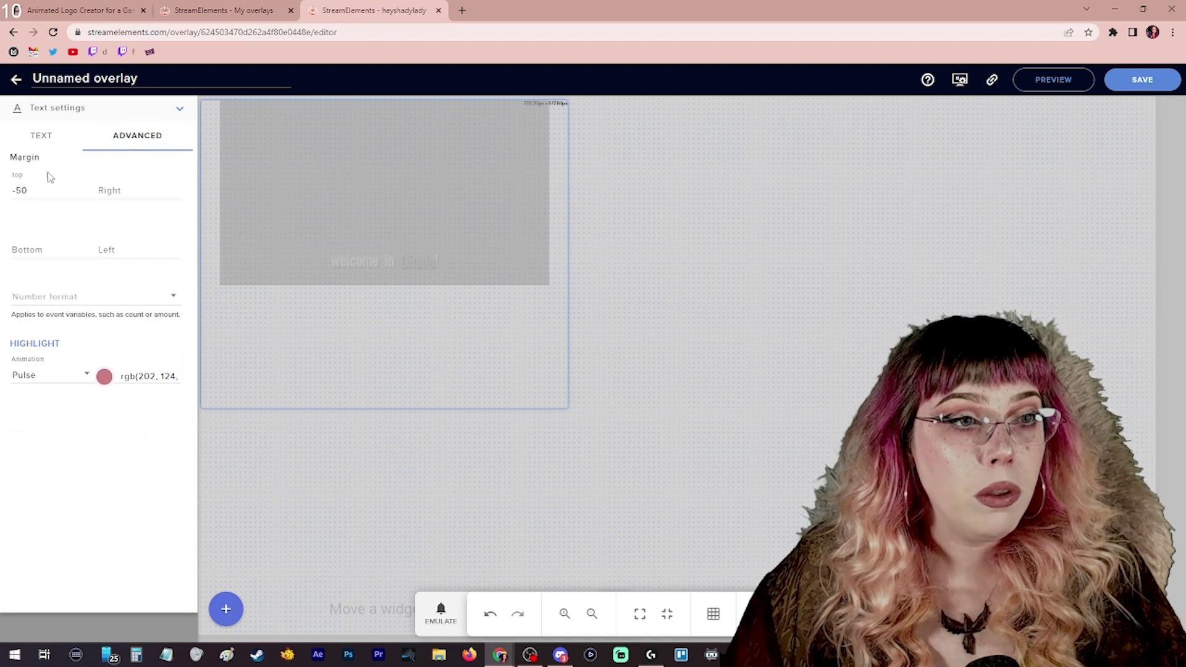
{"action": "left_click", "coordinate": [440, 613]}
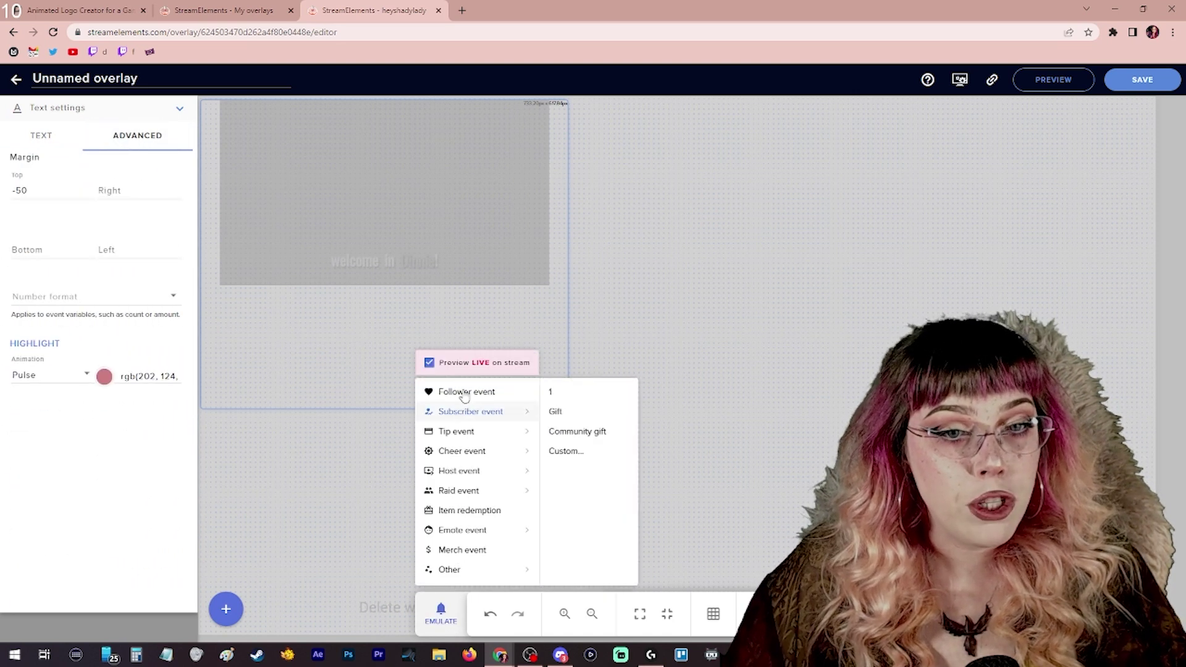
{"action": "left_click", "coordinate": [482, 391]}
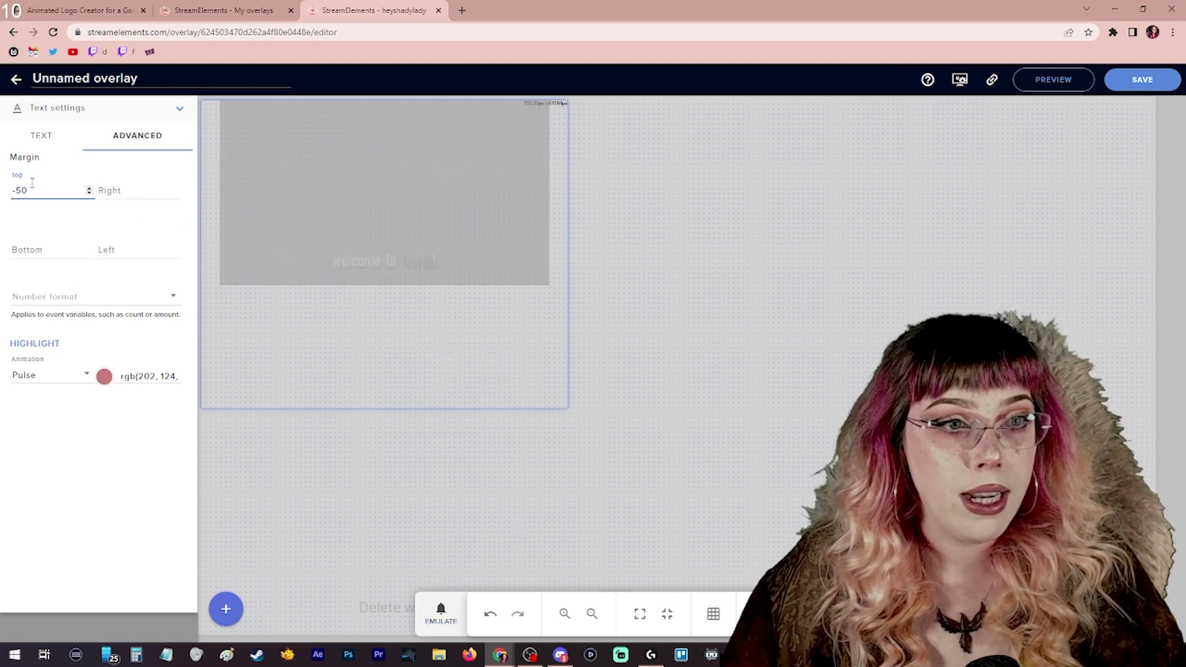
{"action": "key", "text": "ctrl+a"}
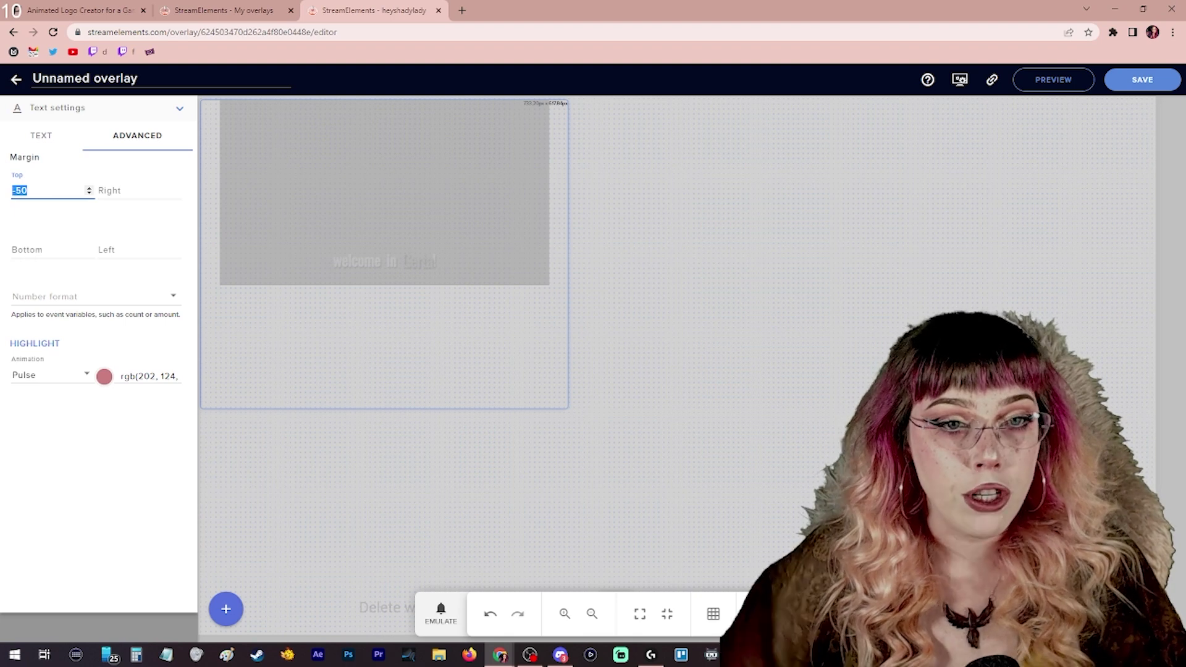
{"action": "type", "text": "-200"}
{"action": "key", "text": "Tab"}
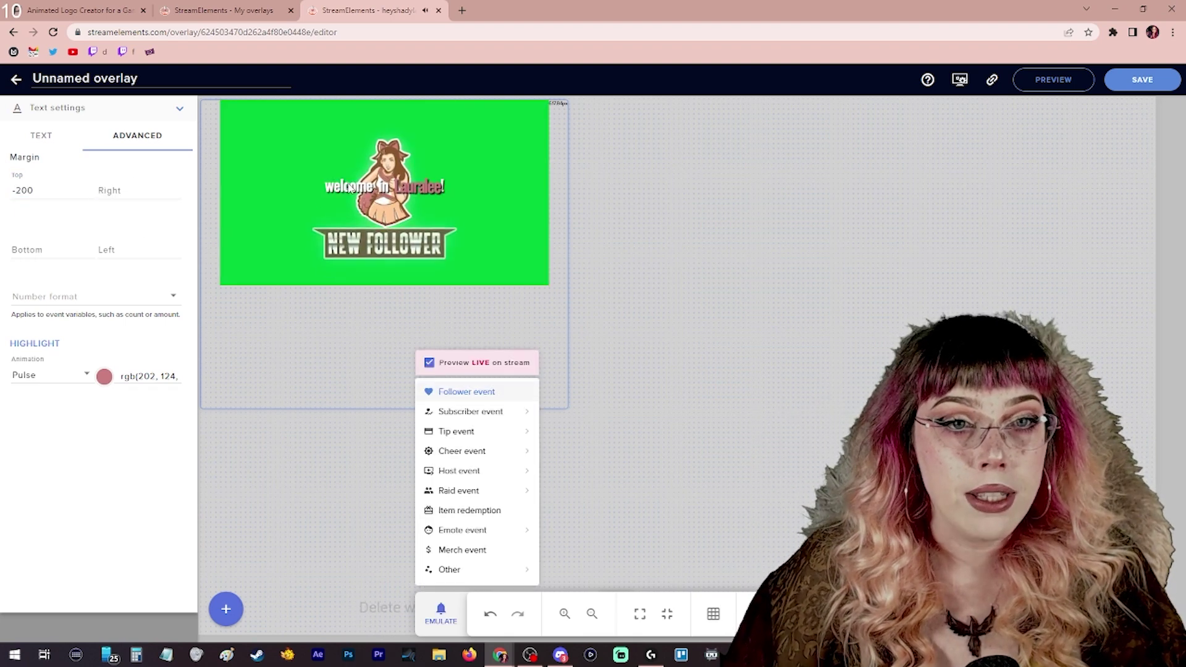
{"action": "left_click", "coordinate": [46, 190]}
{"action": "double_click", "coordinate": [46, 191]}
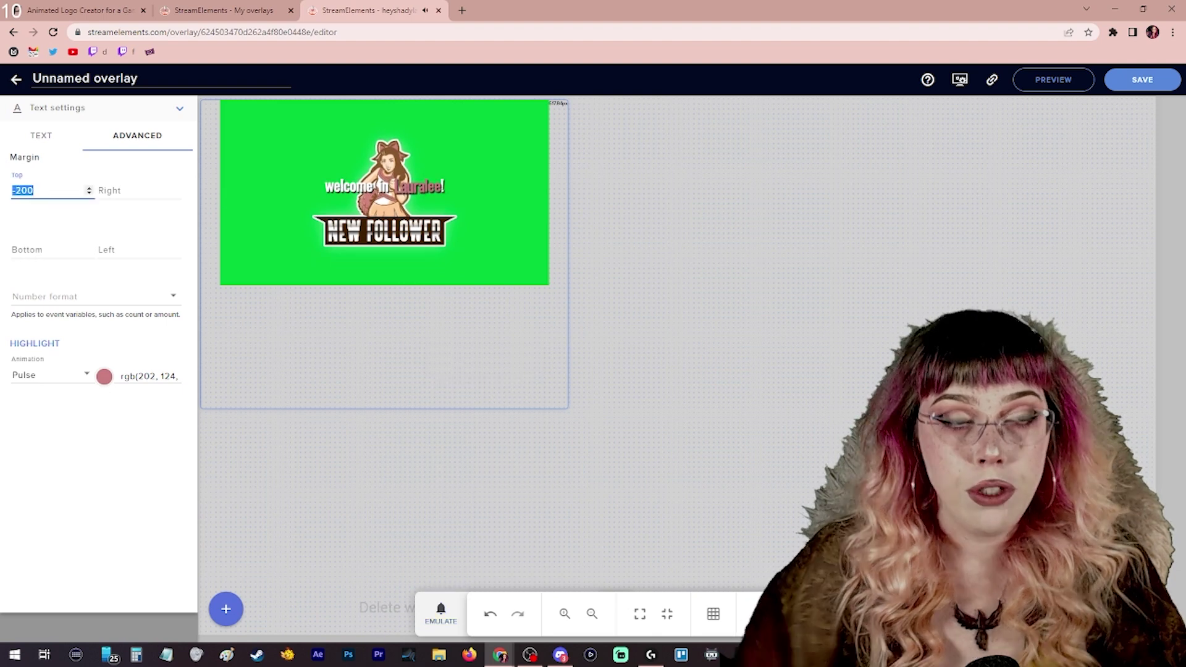
{"action": "type", "text": "-50"}
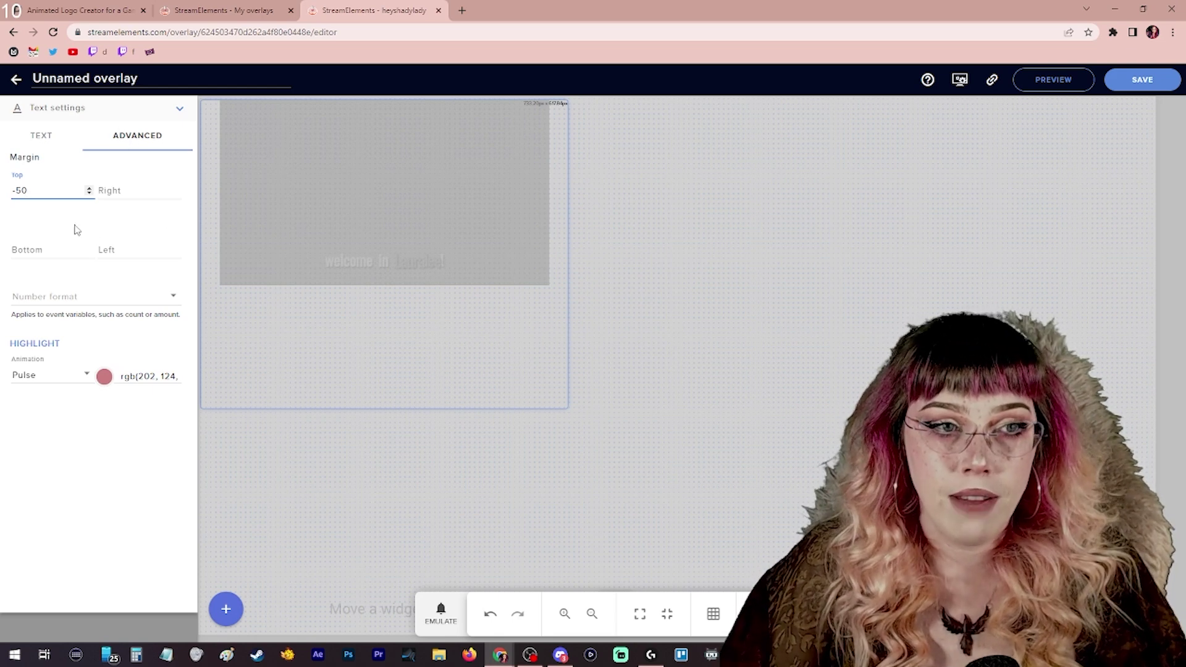
Switch from text settings to animation settings and play a test follower alert.
{"action": "left_click", "coordinate": [179, 110]}
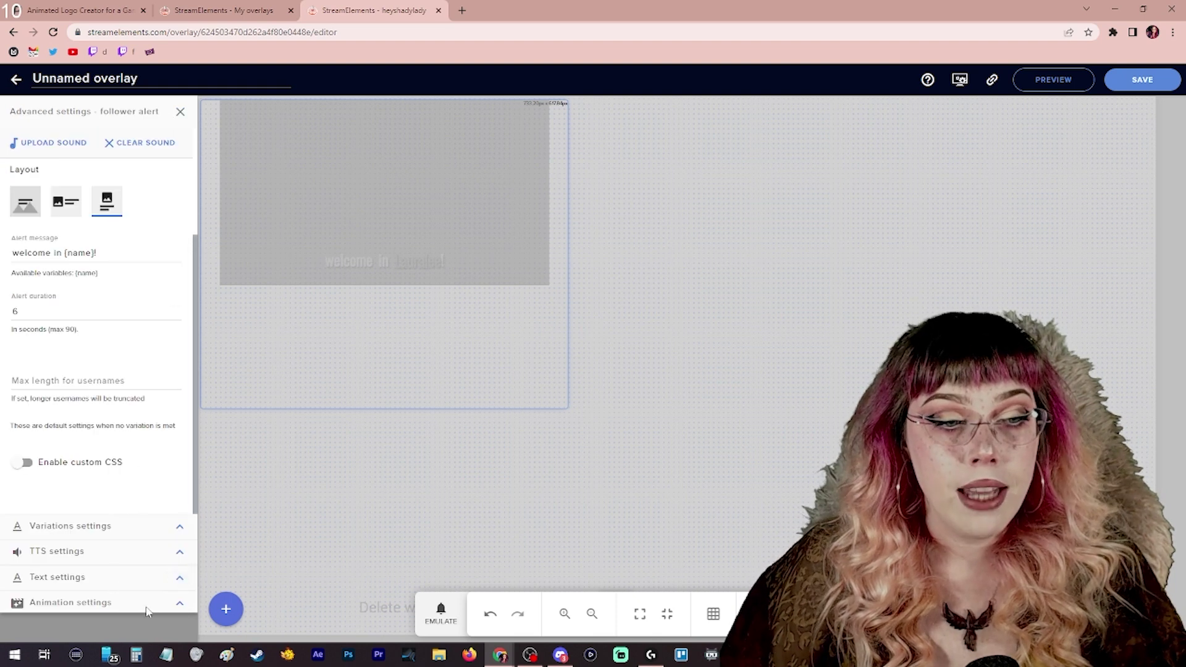
{"action": "left_click", "coordinate": [181, 607]}
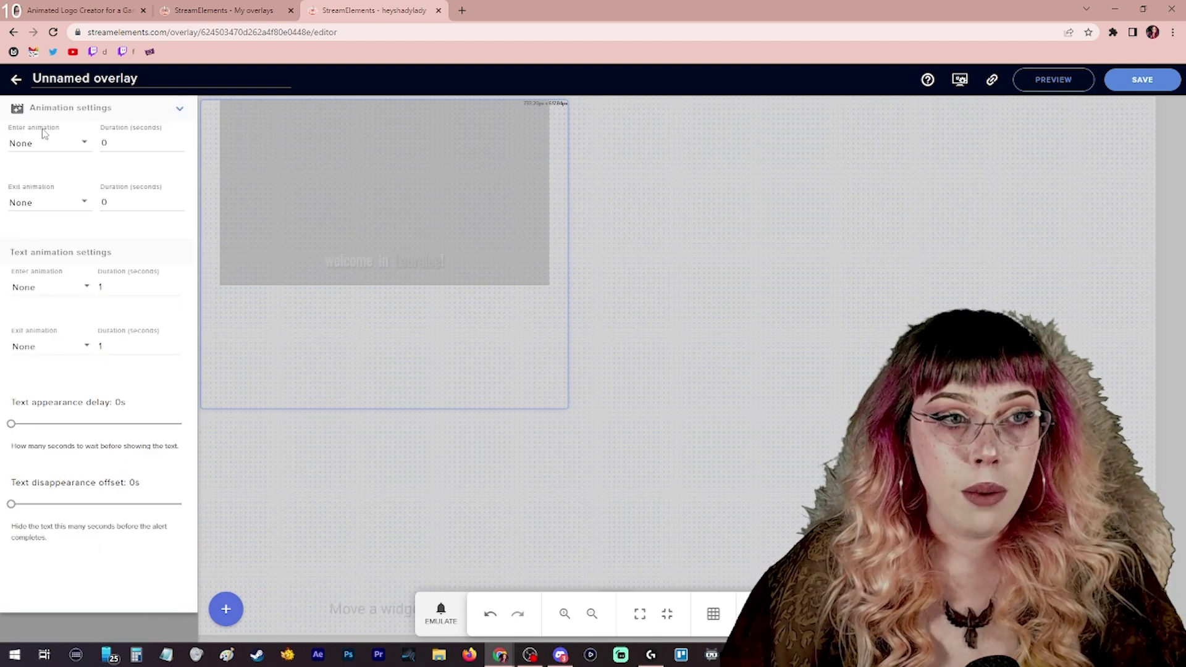
{"action": "left_click", "coordinate": [440, 614]}
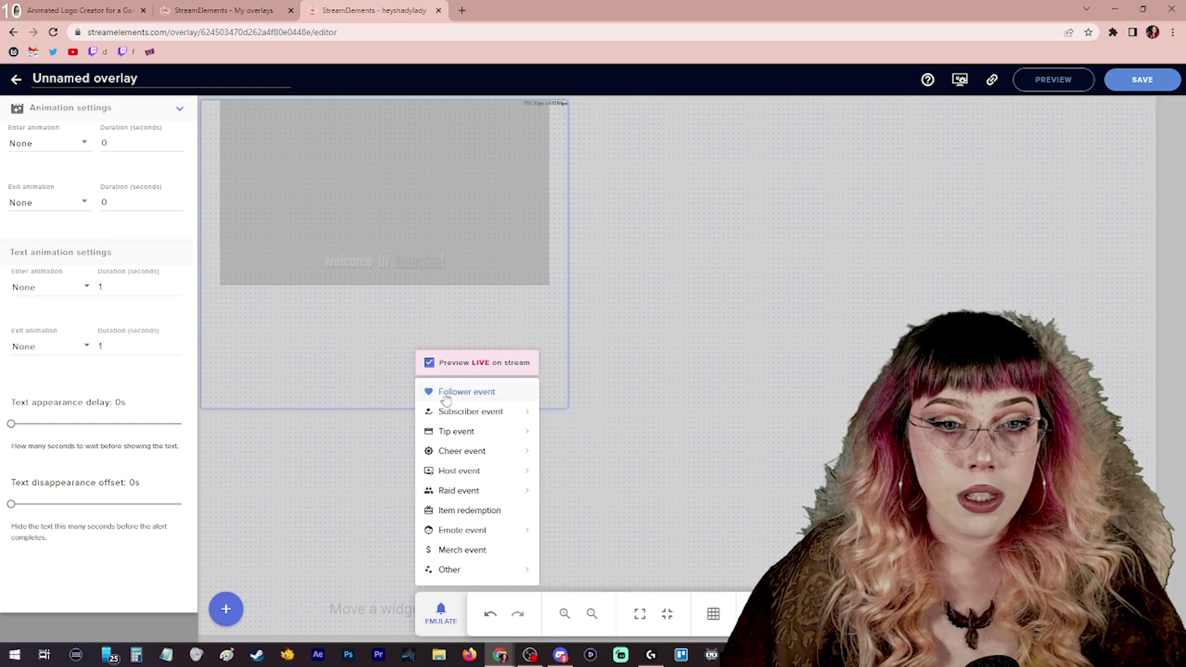
{"action": "left_click", "coordinate": [460, 392]}
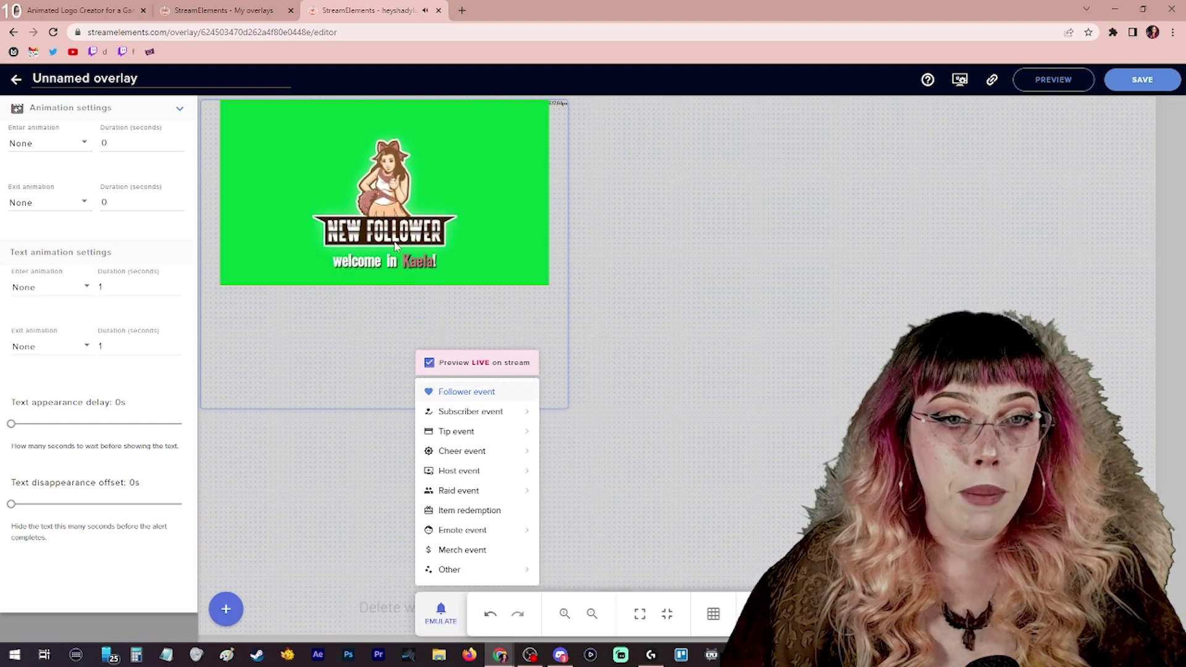
{"action": "left_click", "coordinate": [384, 272]}
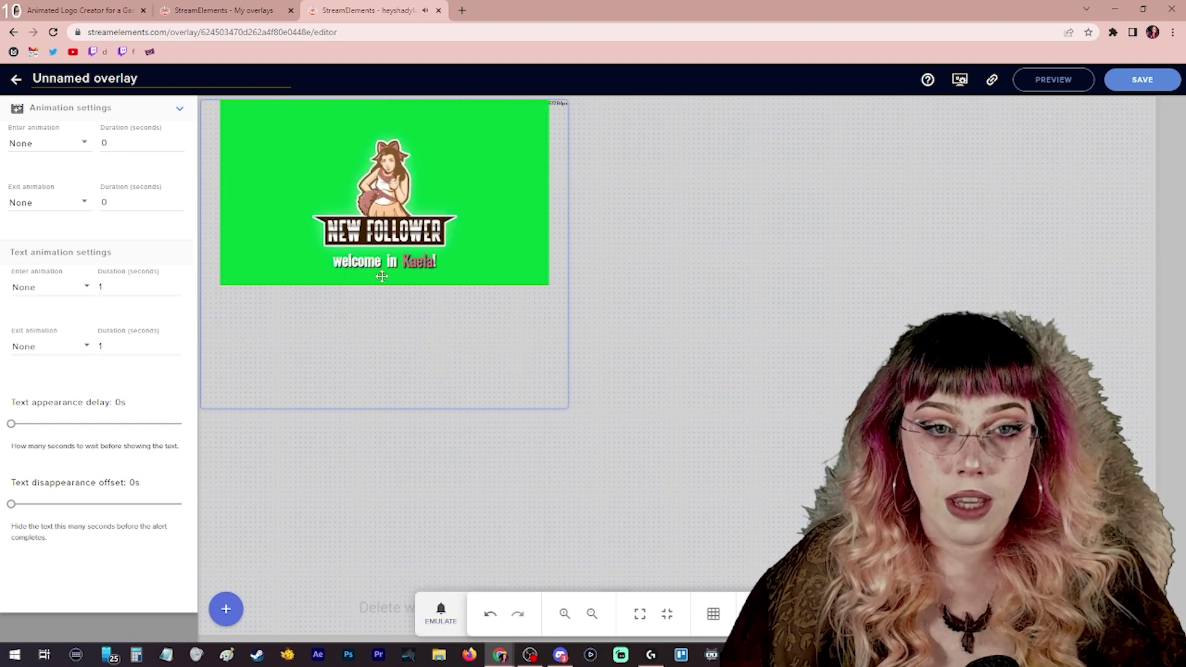
Make the alert fade in and fade out over 2 seconds, then preview it.
{"action": "left_click", "coordinate": [49, 143]}
{"action": "scroll", "coordinate": [59, 186], "scroll_direction": "down", "scroll_amount": 2}
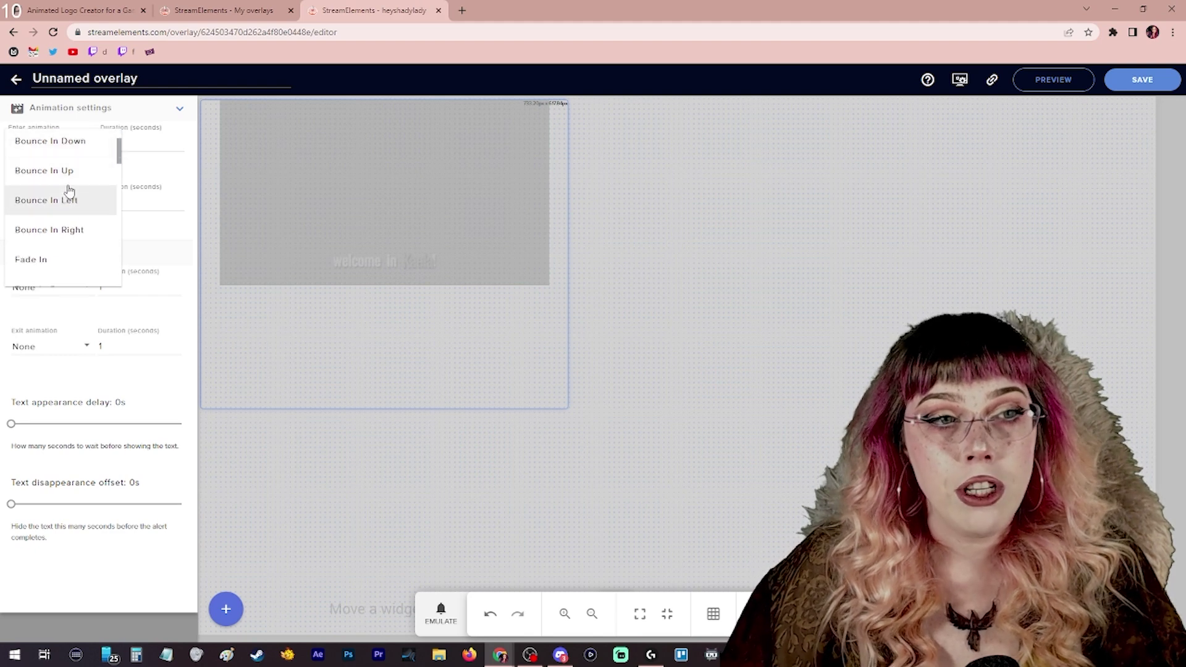
{"action": "left_click", "coordinate": [66, 231]}
{"action": "left_click", "coordinate": [441, 614]}
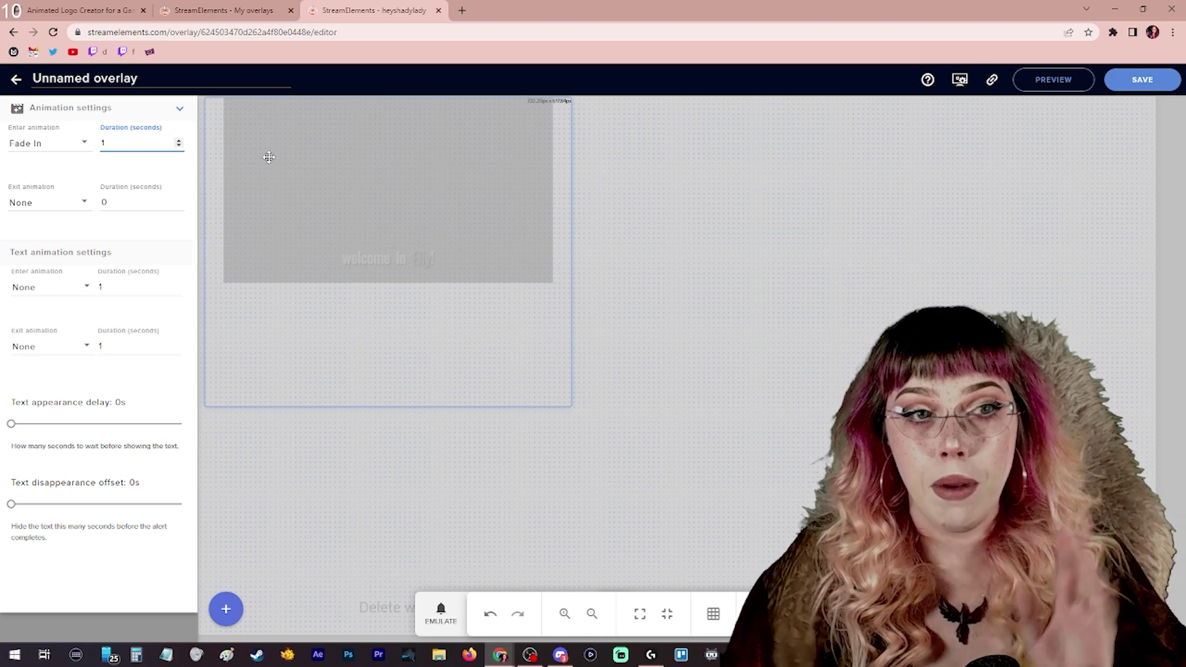
{"action": "double_click", "coordinate": [129, 202]}
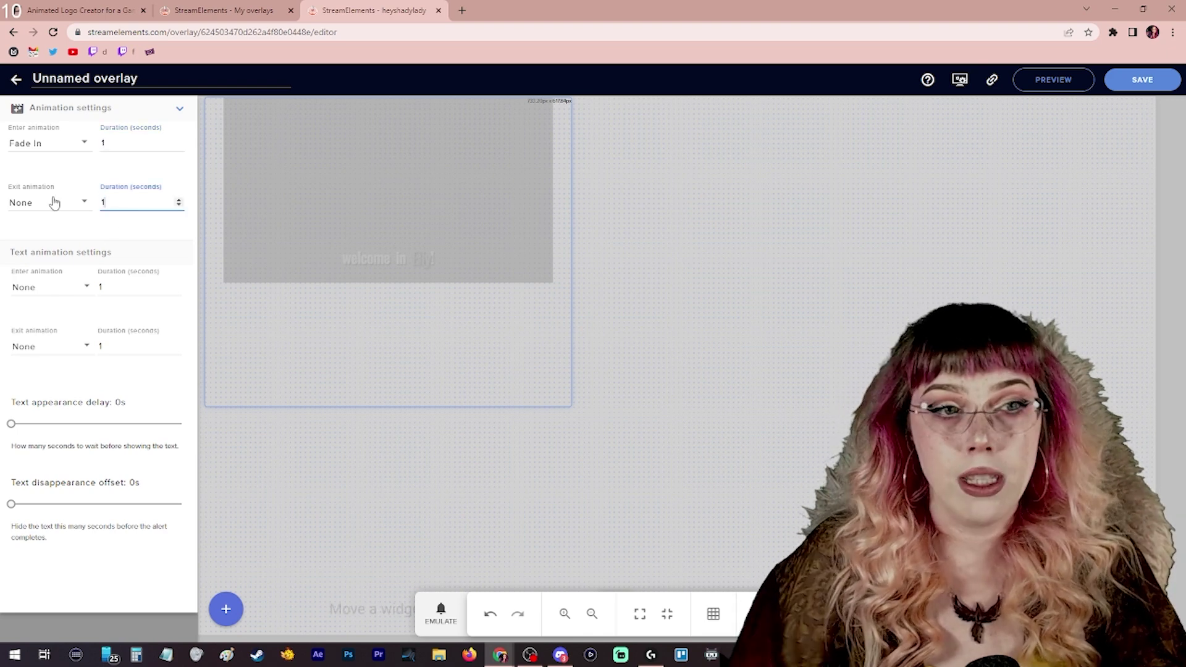
{"action": "left_click", "coordinate": [49, 202]}
{"action": "scroll", "coordinate": [61, 294], "scroll_direction": "down", "scroll_amount": 2}
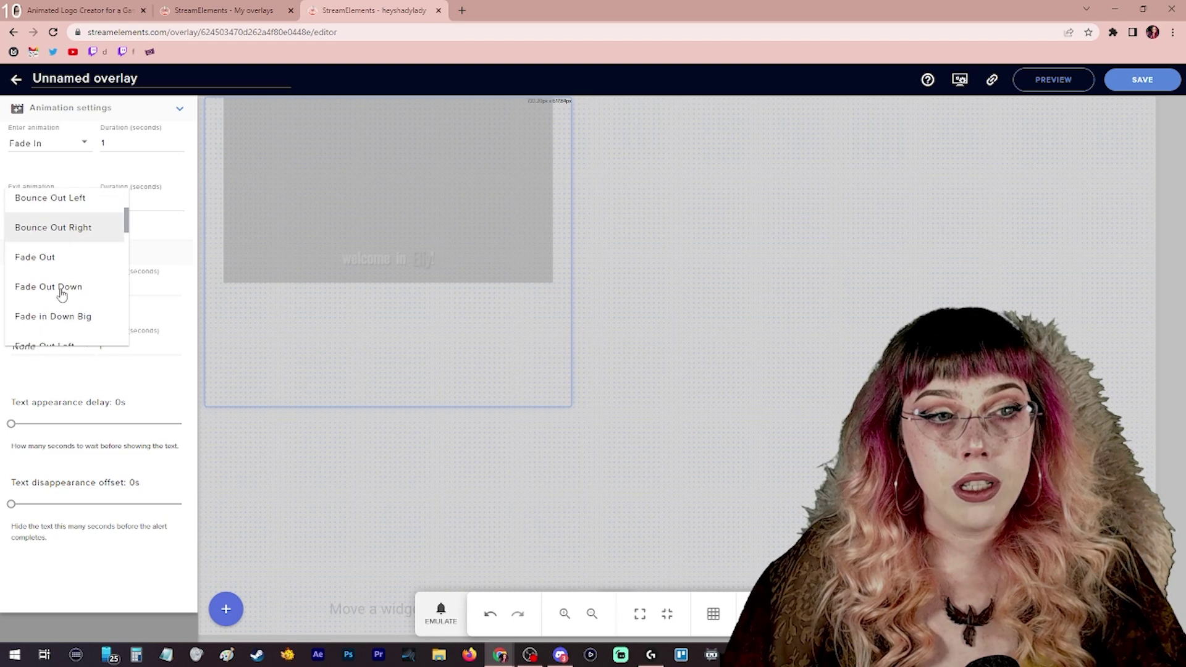
{"action": "left_click", "coordinate": [53, 257]}
{"action": "left_click", "coordinate": [440, 611]}
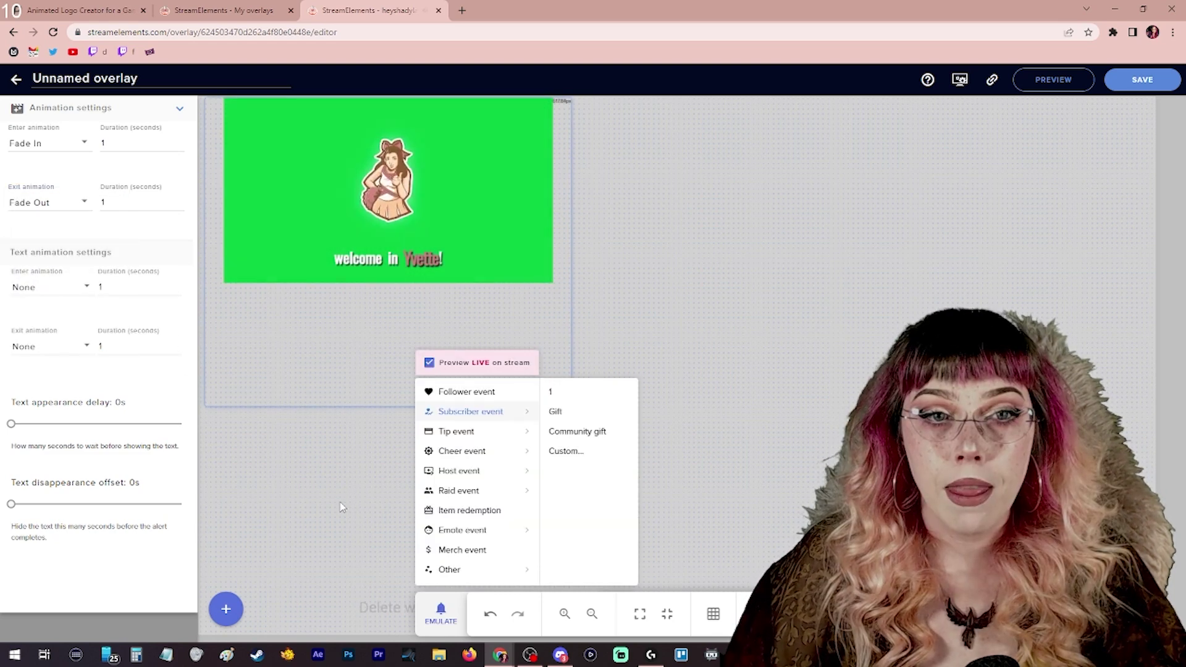
{"action": "left_click", "coordinate": [340, 493]}
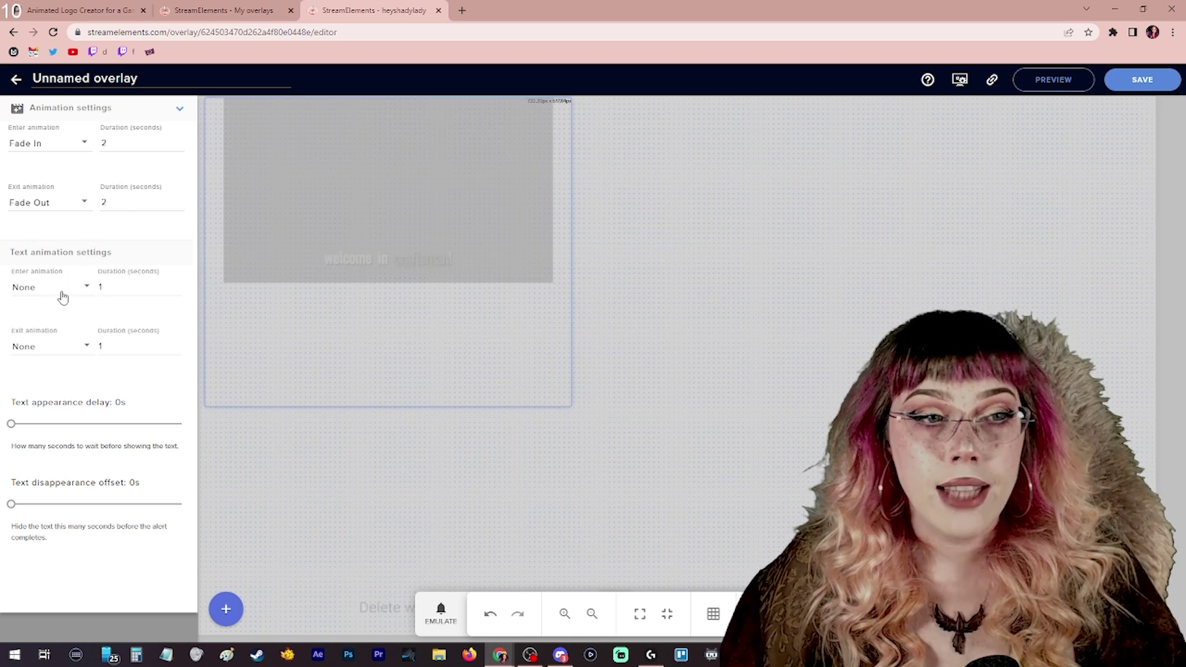
Set the text to enter with LightSpeed In and exit with Bounce Out.
{"action": "left_click", "coordinate": [61, 290]}
{"action": "scroll", "coordinate": [64, 318], "scroll_direction": "down", "scroll_amount": 3}
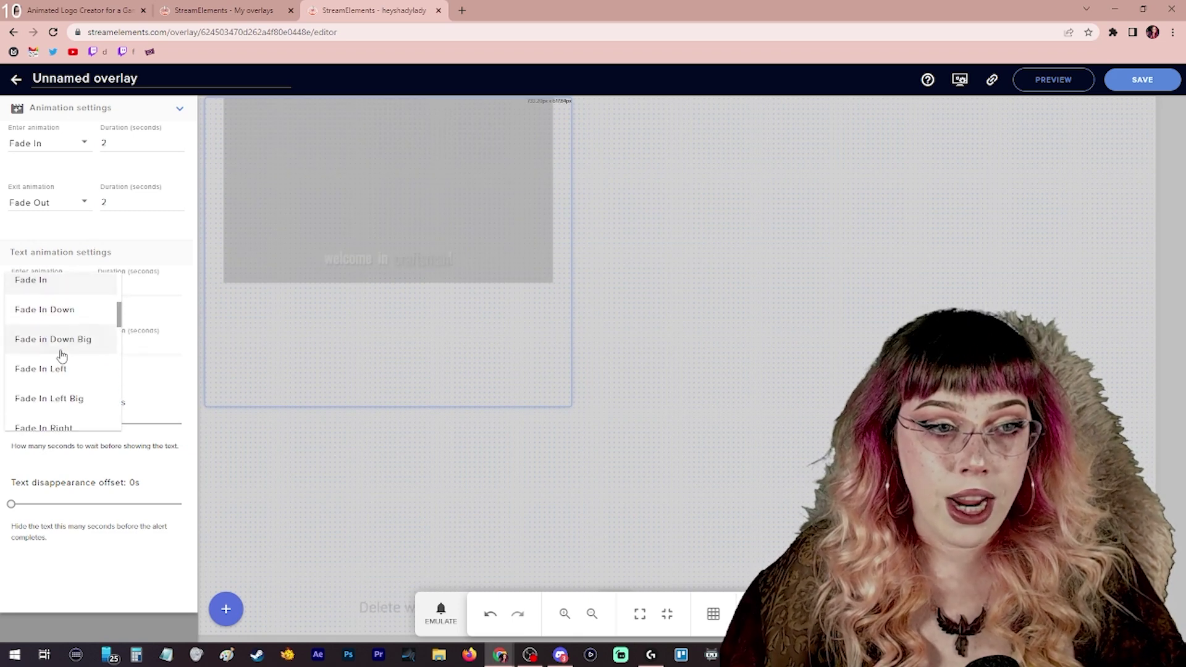
{"action": "scroll", "coordinate": [66, 383], "scroll_direction": "down", "scroll_amount": 4}
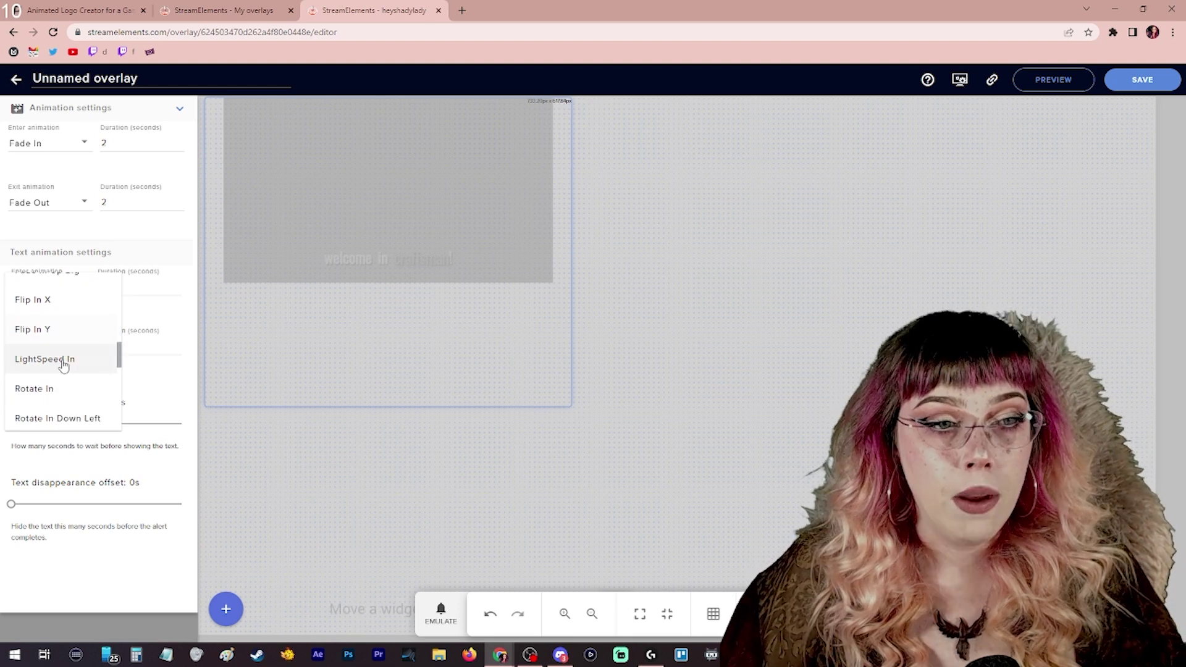
{"action": "left_click", "coordinate": [64, 364]}
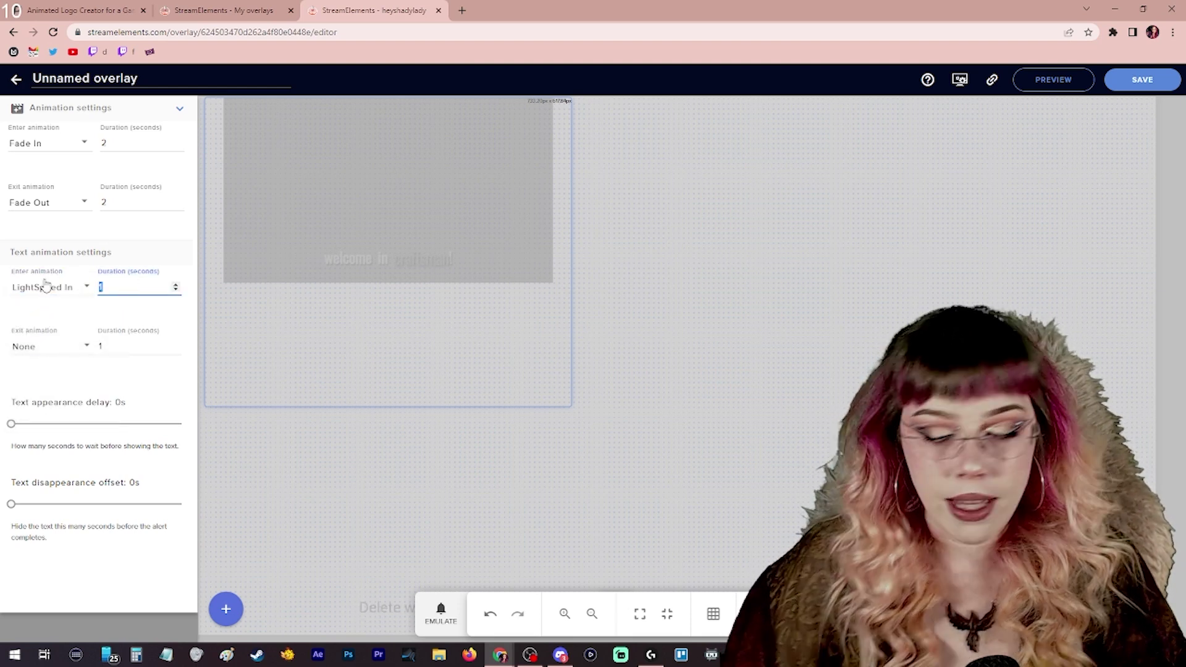
{"action": "left_click", "coordinate": [56, 351]}
{"action": "scroll", "coordinate": [66, 389], "scroll_direction": "down", "scroll_amount": 1}
{"action": "scroll", "coordinate": [66, 389], "scroll_direction": "up", "scroll_amount": 1}
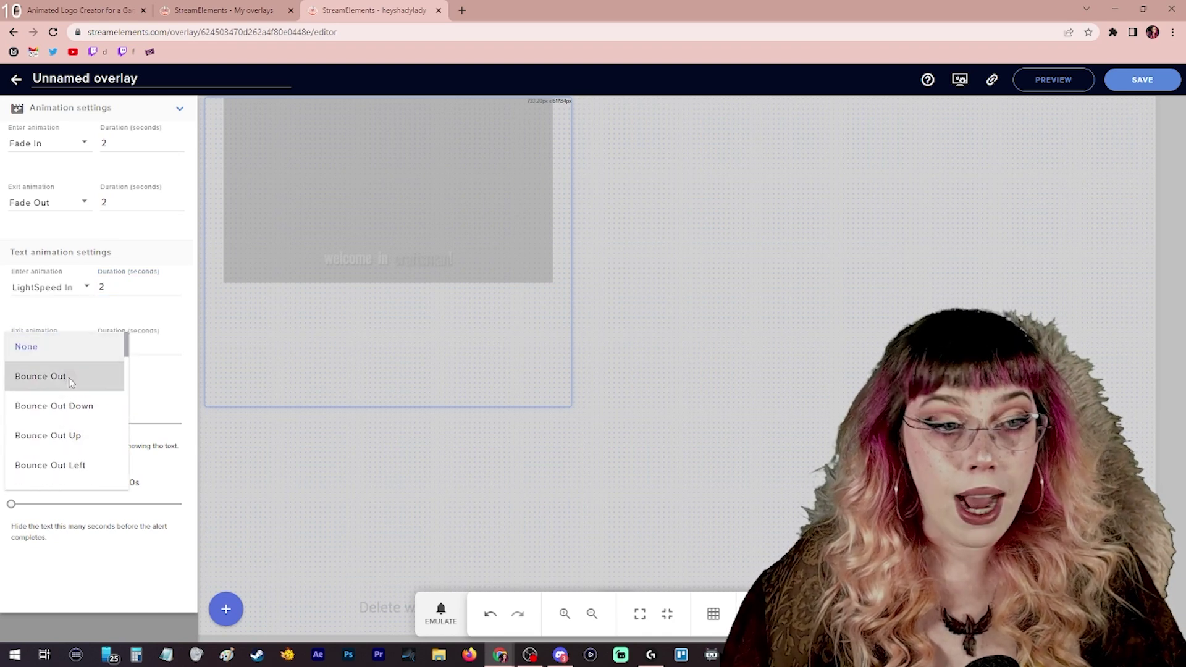
{"action": "left_click", "coordinate": [69, 378]}
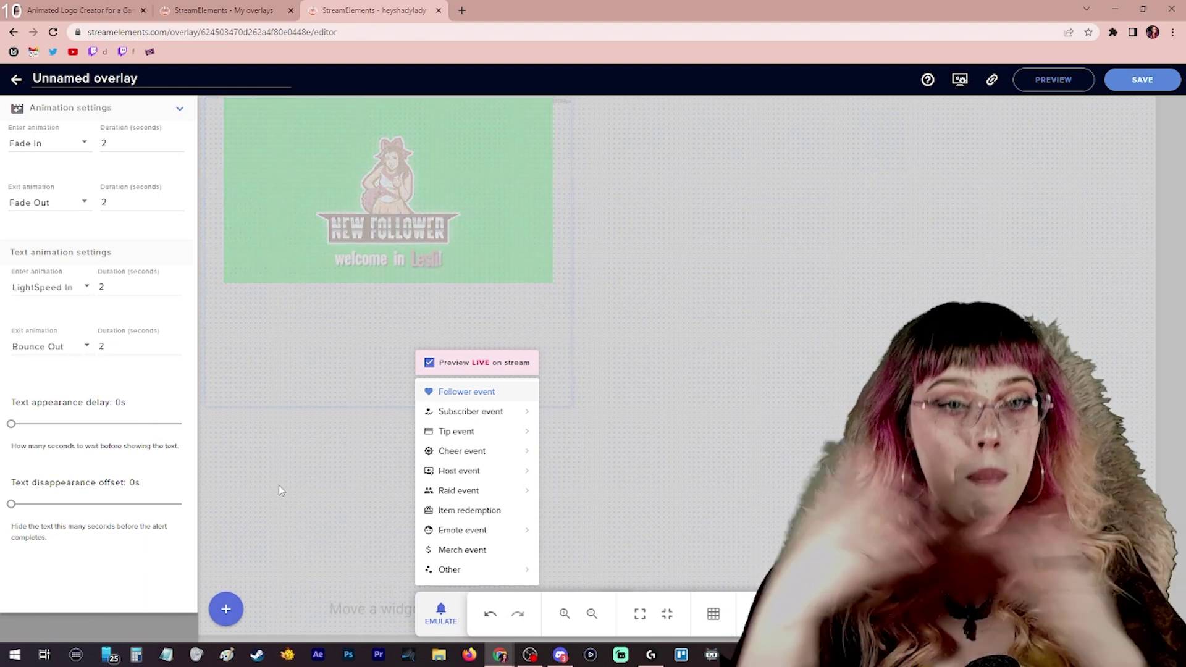
Replay test follower alerts to check the text timing, then close Animation settings.
{"action": "left_click", "coordinate": [331, 421]}
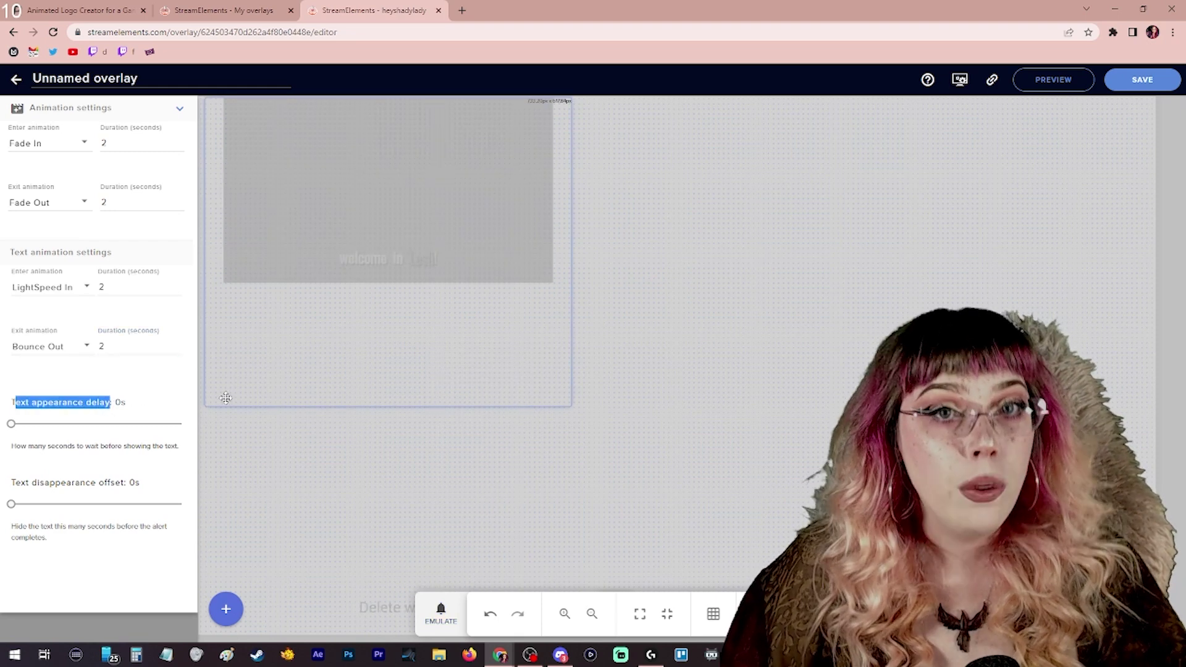
{"action": "left_click", "coordinate": [441, 614]}
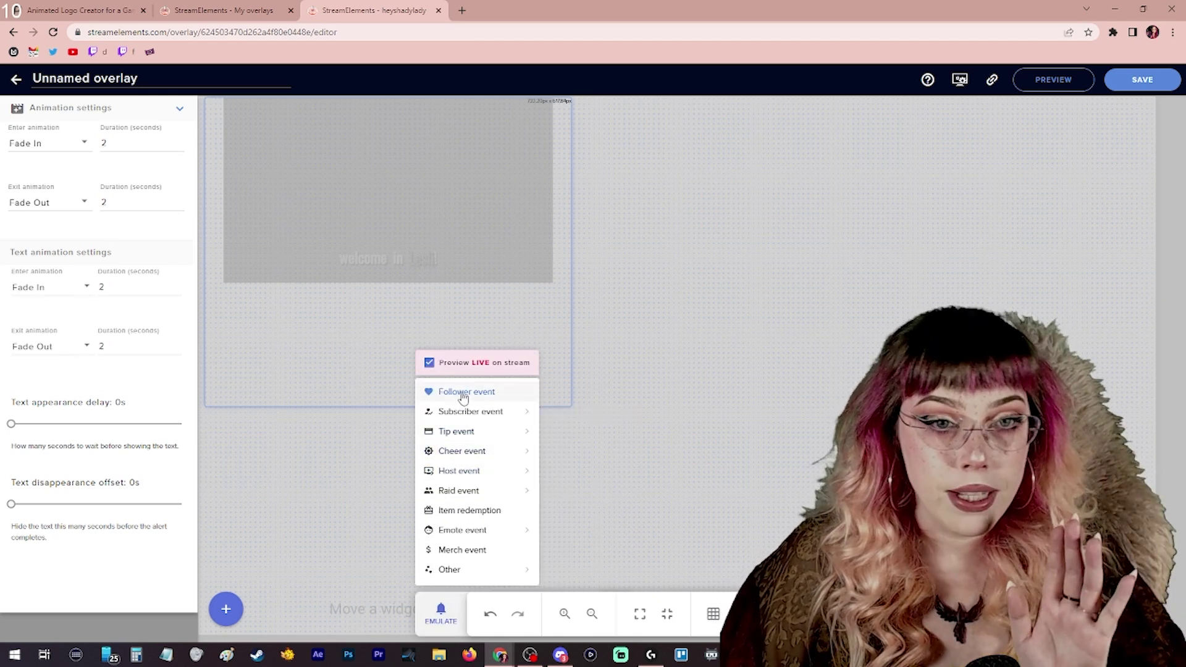
{"action": "left_click", "coordinate": [463, 393]}
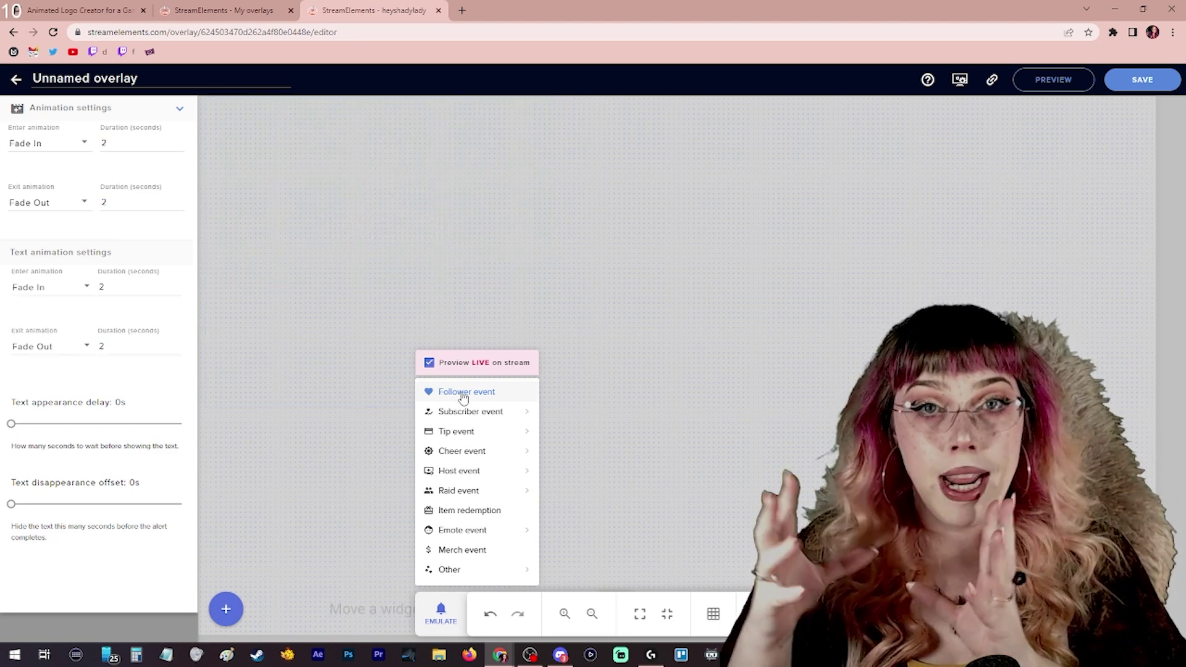
{"action": "left_click", "coordinate": [463, 393]}
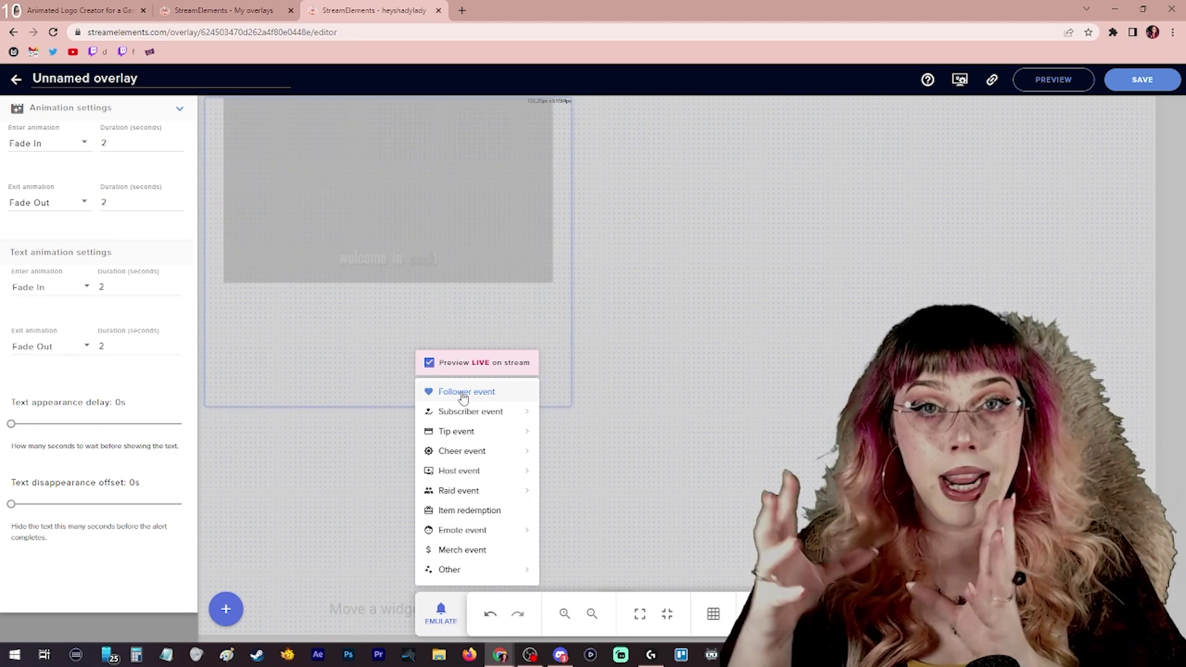
{"action": "left_click", "coordinate": [12, 431]}
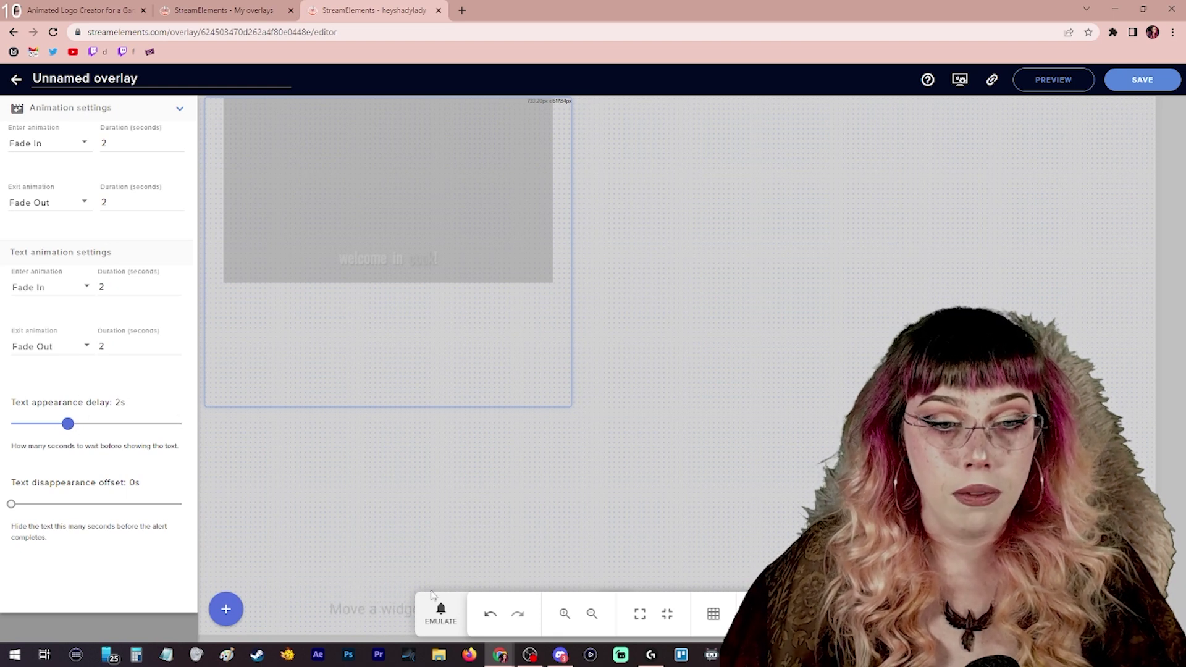
{"action": "left_click", "coordinate": [435, 611]}
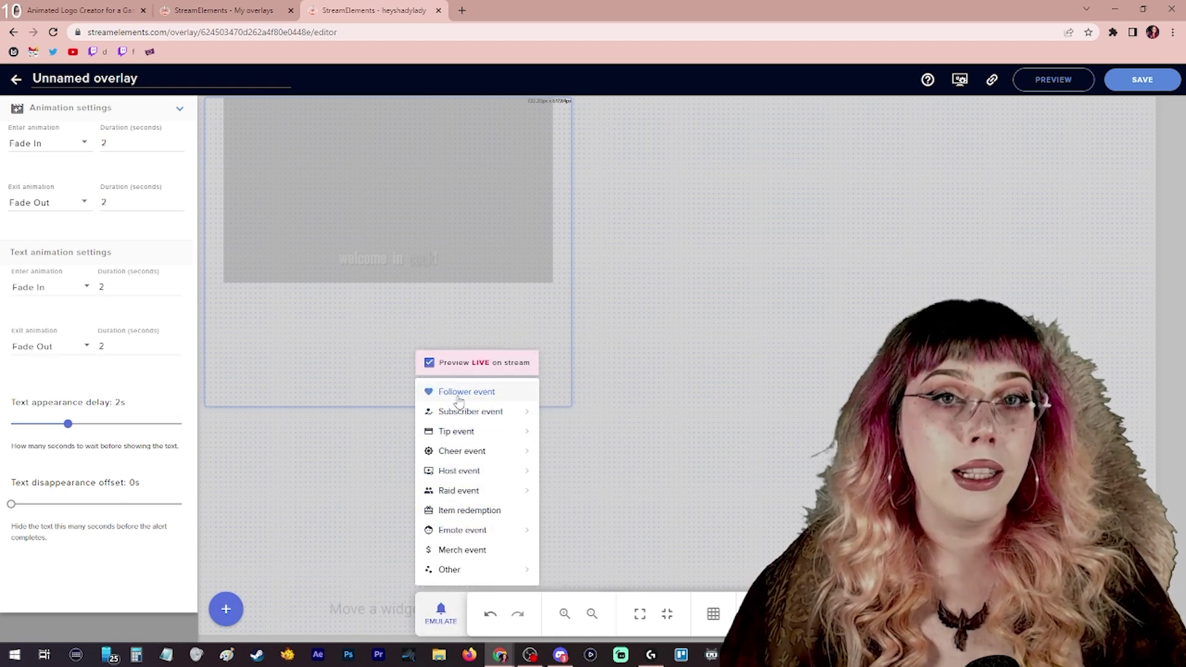
{"action": "left_click", "coordinate": [489, 396]}
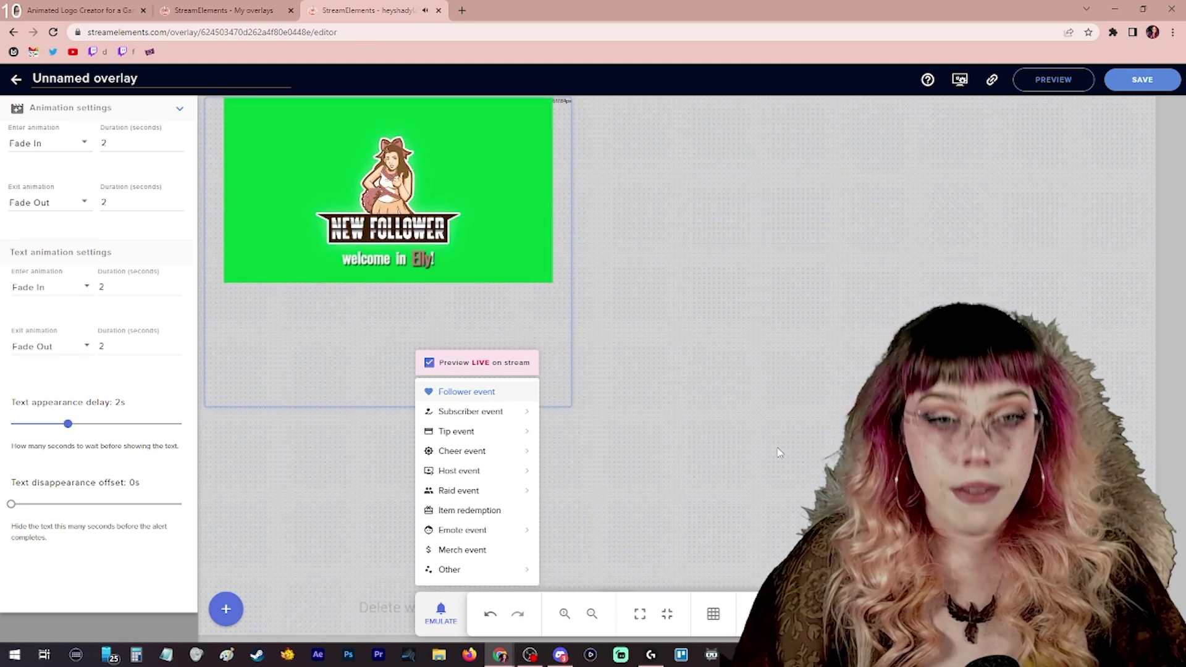
{"action": "left_click", "coordinate": [779, 453]}
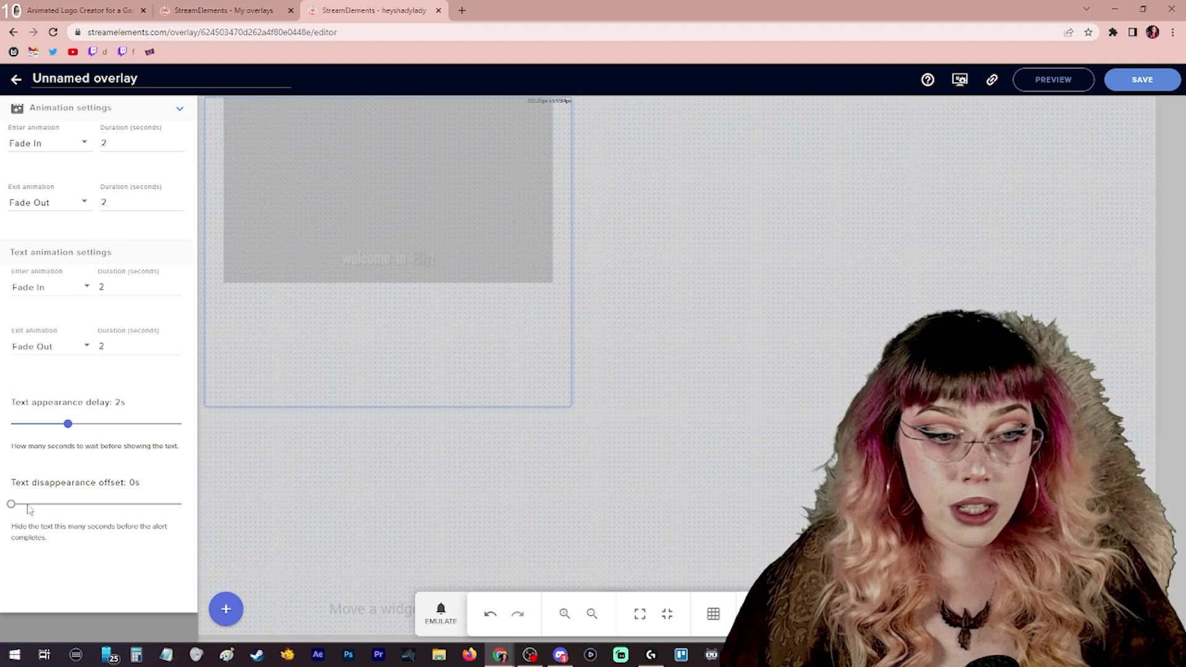
{"action": "left_click", "coordinate": [450, 605]}
{"action": "left_click", "coordinate": [432, 487]}
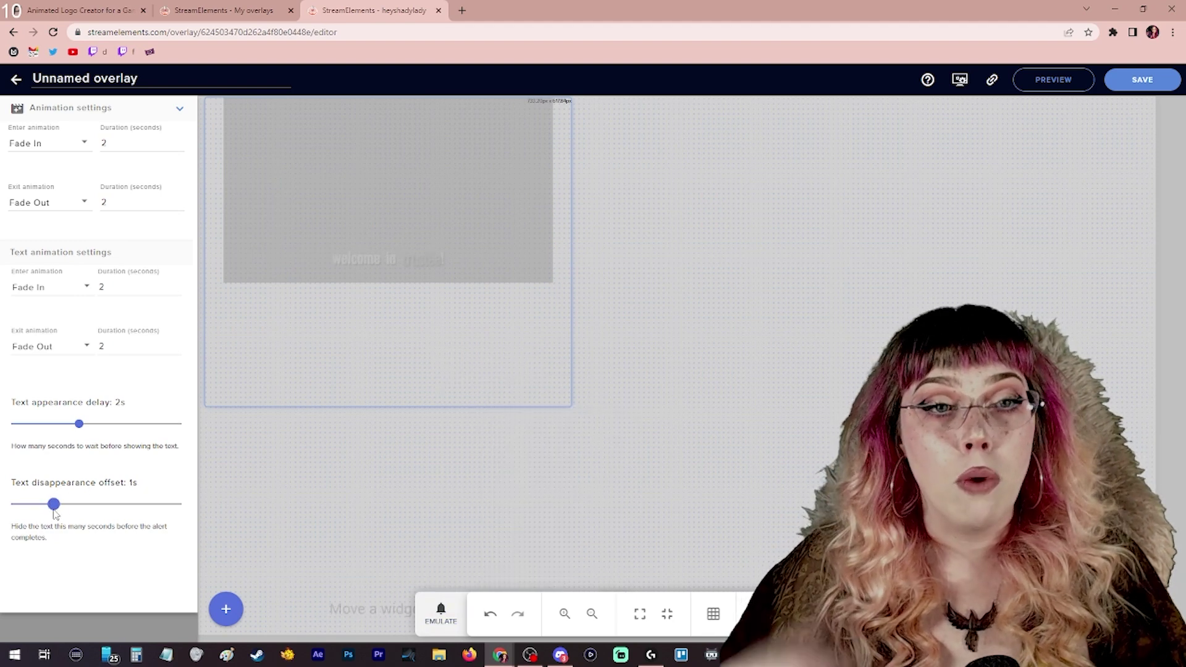
{"action": "left_click", "coordinate": [179, 112]}
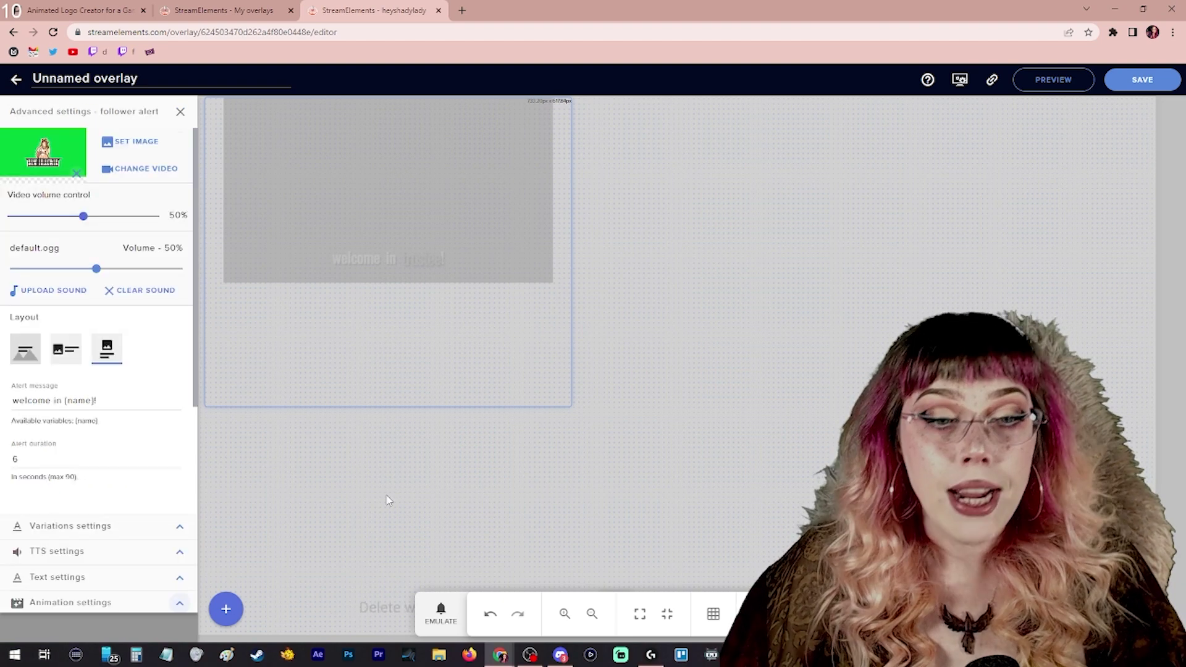
Play a final test follower alert, then save the overlay as 'ALERT BOX'.
{"action": "left_click", "coordinate": [439, 613]}
{"action": "left_click", "coordinate": [458, 392]}
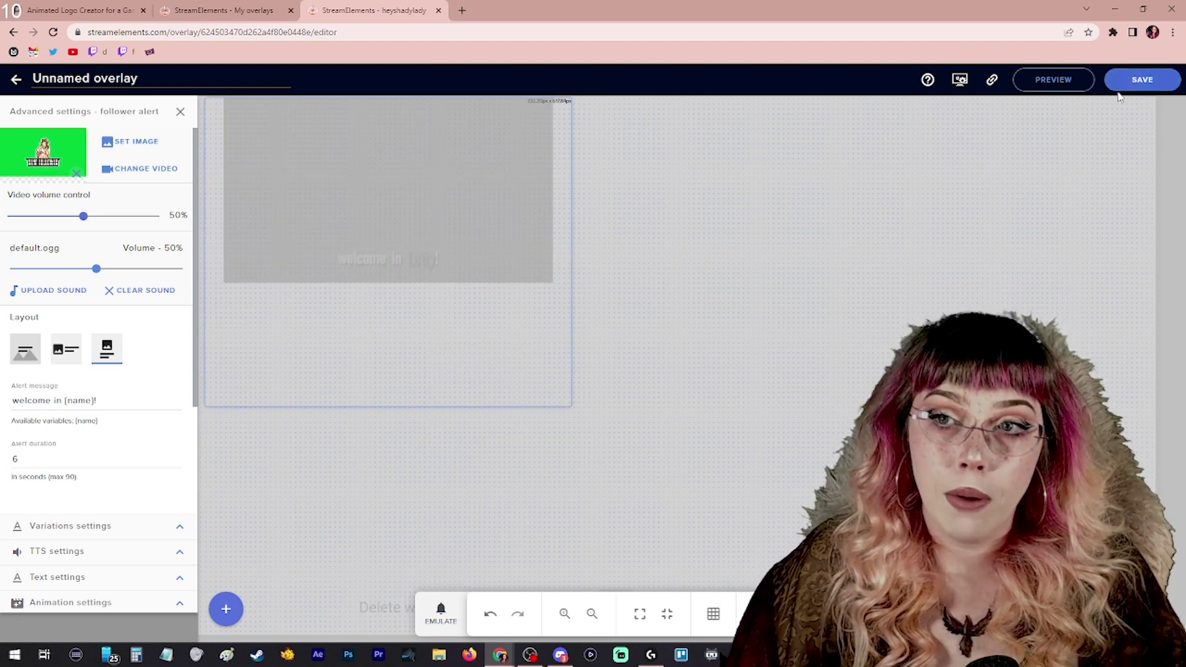
{"action": "left_click", "coordinate": [1140, 80]}
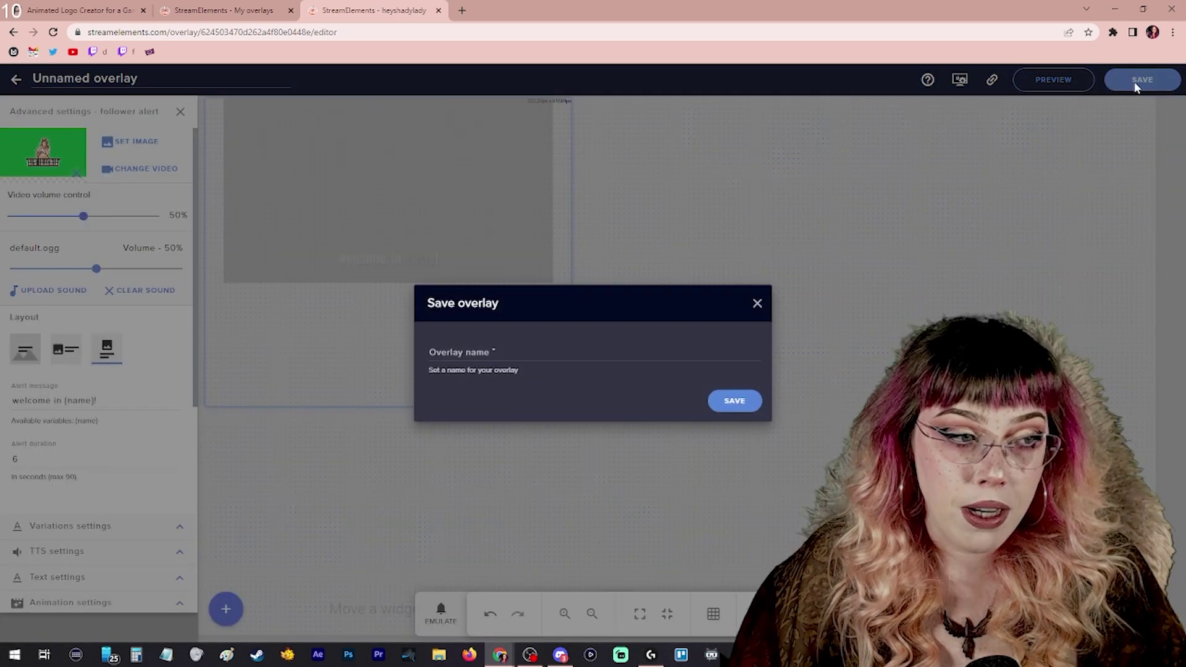
{"action": "type", "text": "ALERT BOX"}
{"action": "key", "text": "Return"}
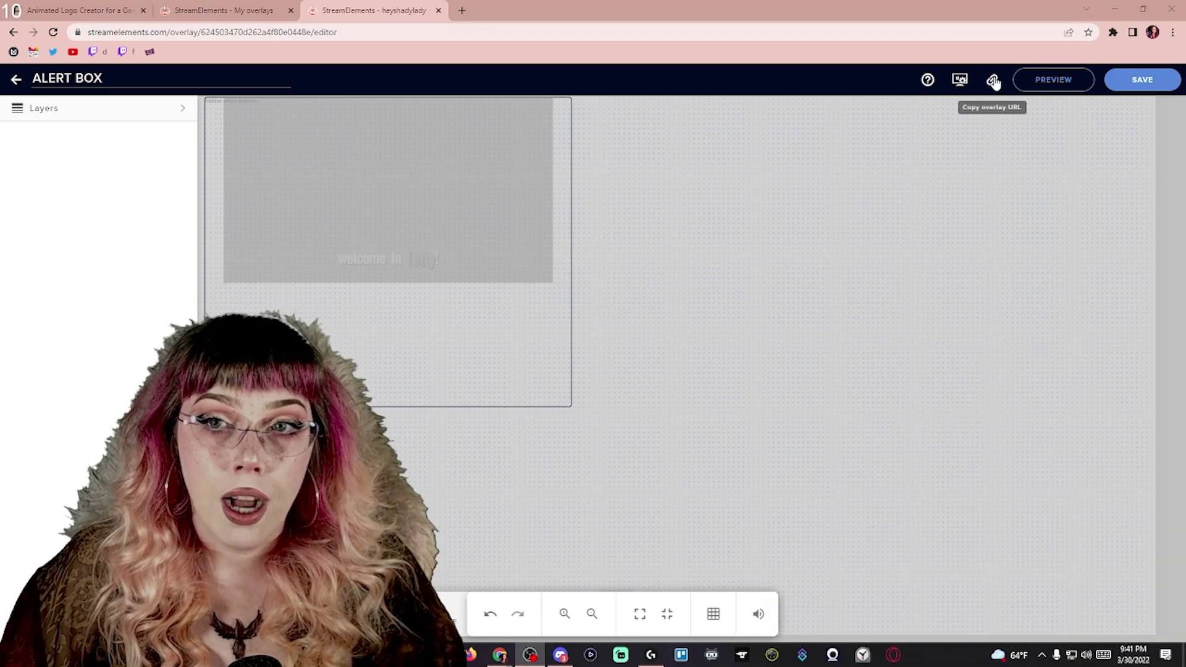
Copy the overlay URL and add an OBS browser source named 'ALERT BOX'.
{"action": "left_click", "coordinate": [993, 82]}
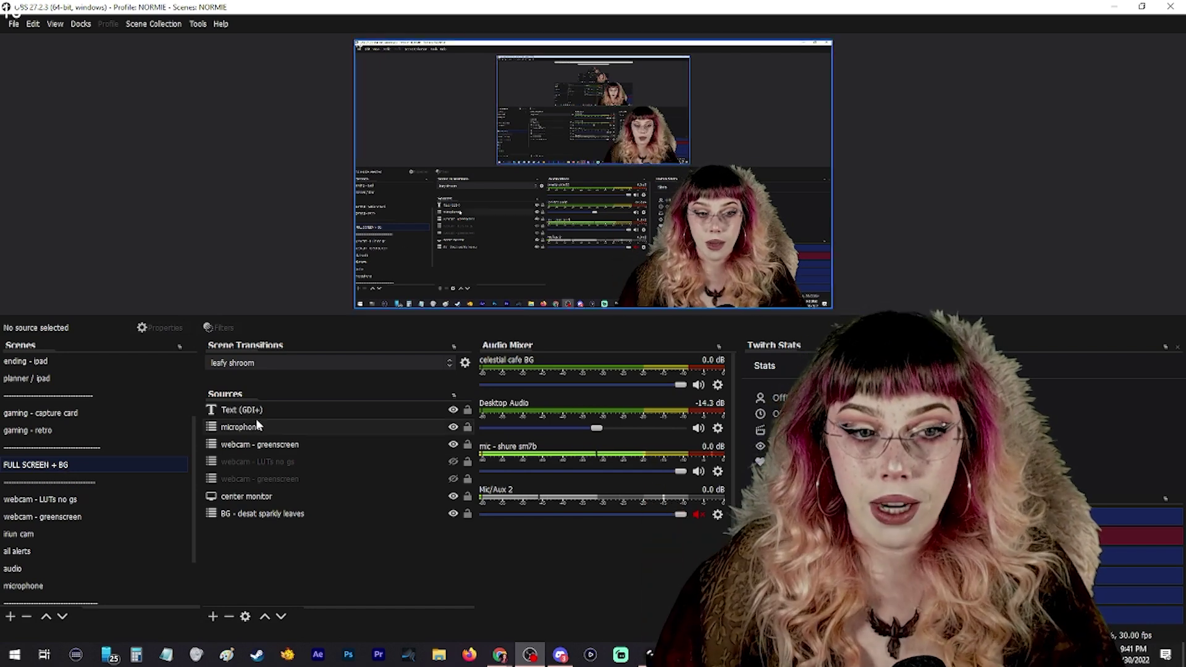
{"action": "right_click", "coordinate": [234, 535]}
{"action": "left_click", "coordinate": [212, 617]}
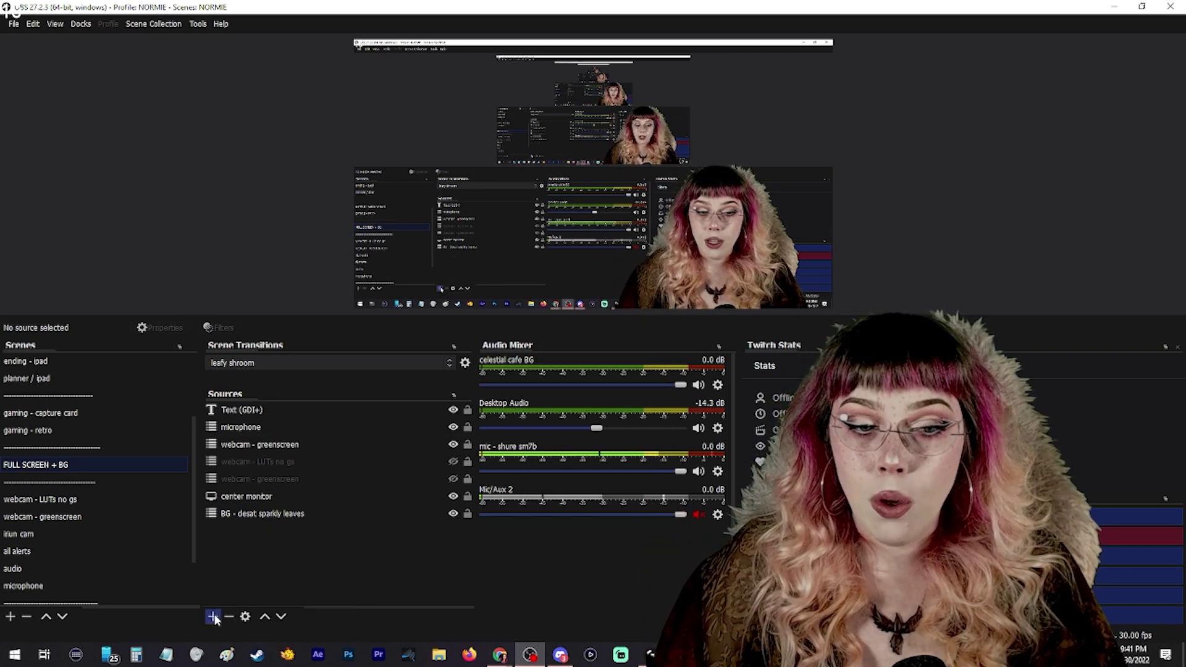
{"action": "key", "text": "Escape"}
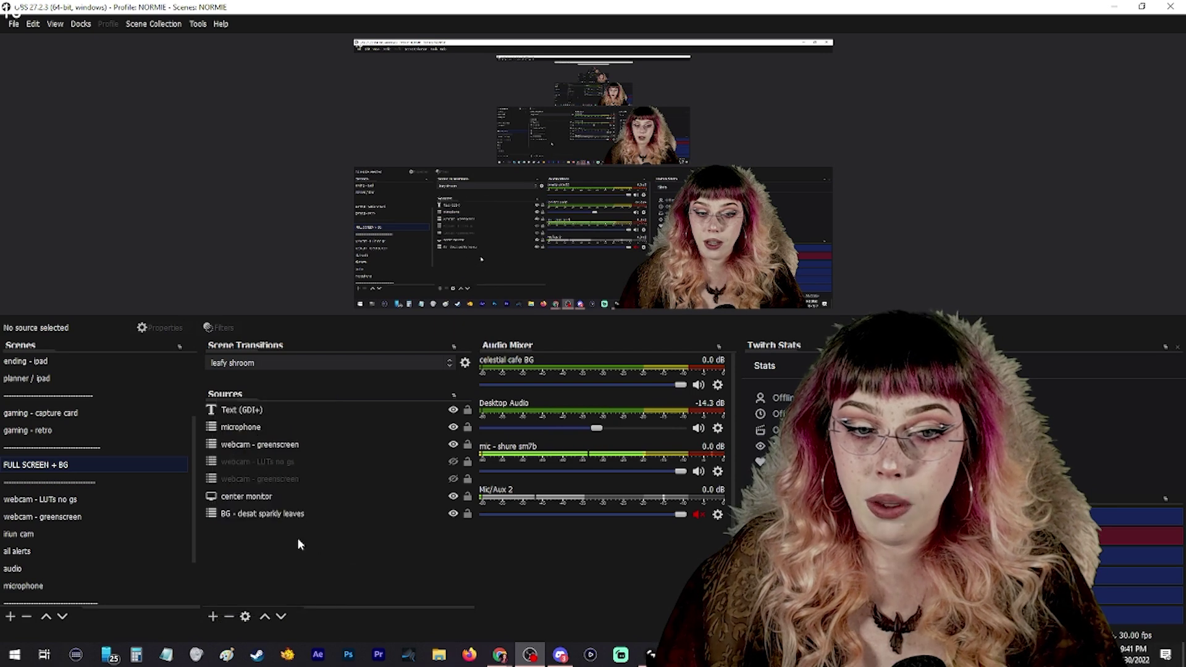
{"action": "right_click", "coordinate": [237, 531]}
{"action": "mouse_move", "coordinate": [305, 541]}
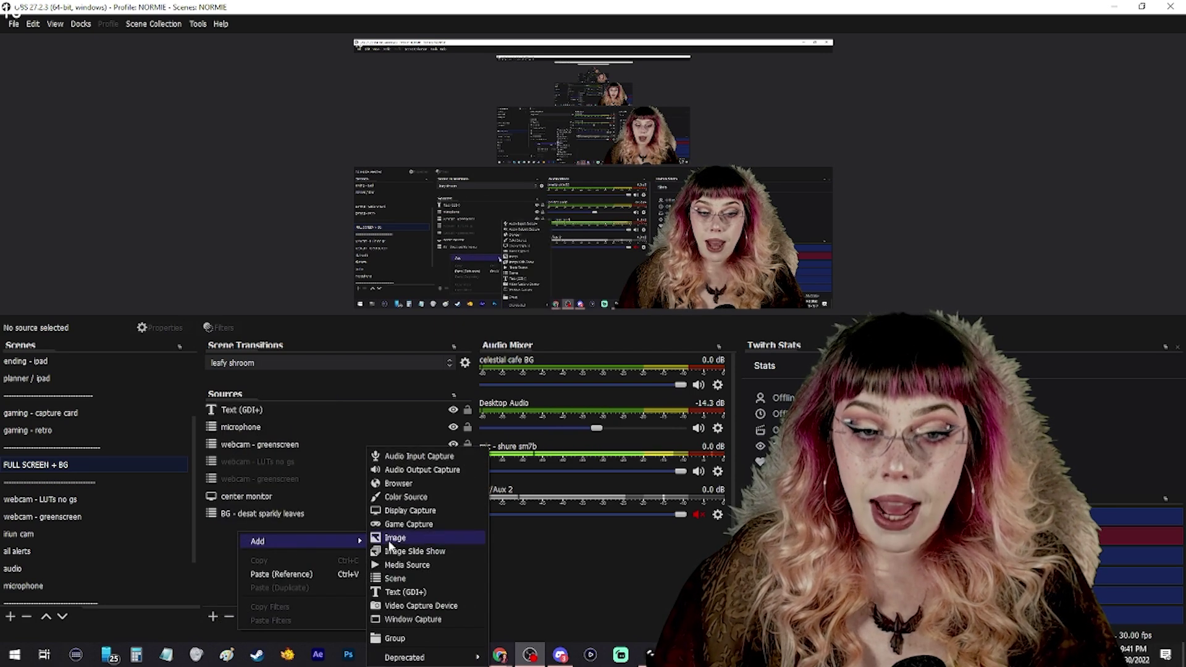
{"action": "left_click", "coordinate": [398, 484]}
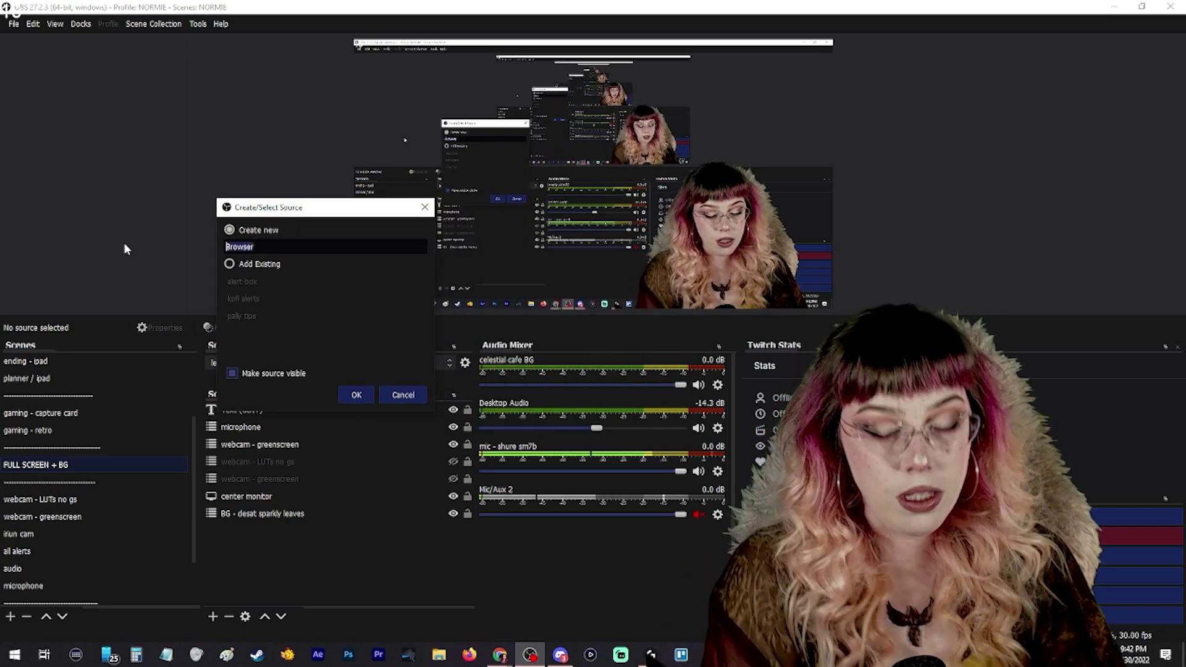
{"action": "type", "text": "ALERT BOX"}
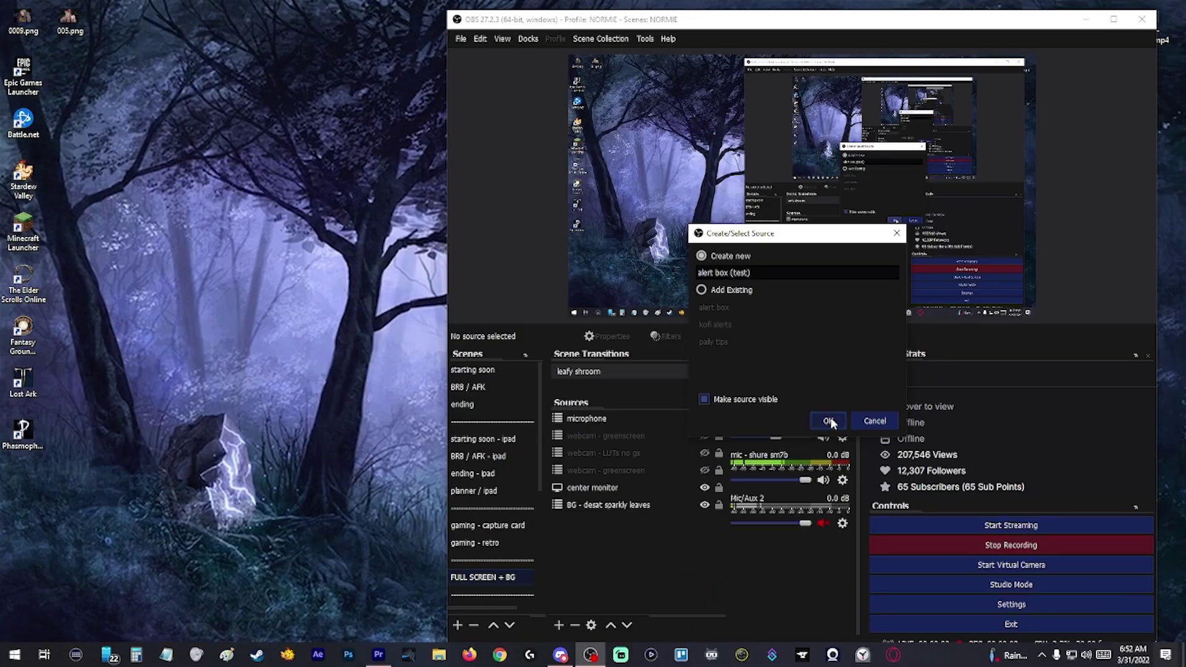
{"action": "left_click", "coordinate": [800, 414]}
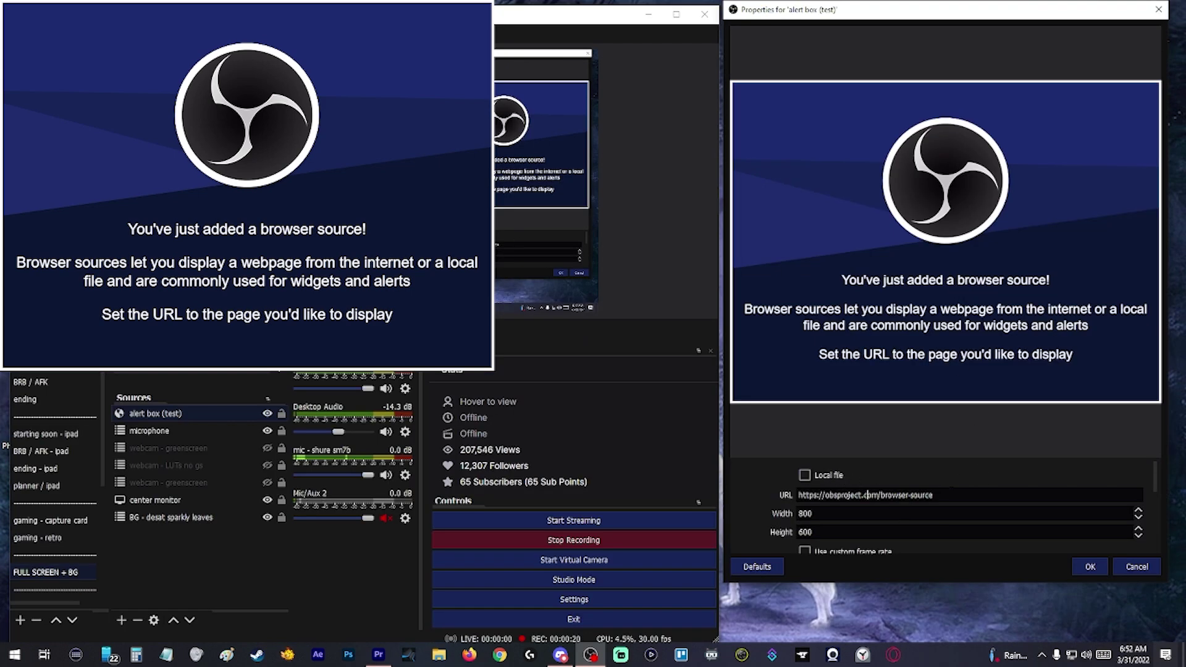
Replace the browser source's default address with the pasted StreamElements overlay URL.
{"action": "key", "text": "BackSpace"}
{"action": "right_click", "coordinate": [833, 495]}
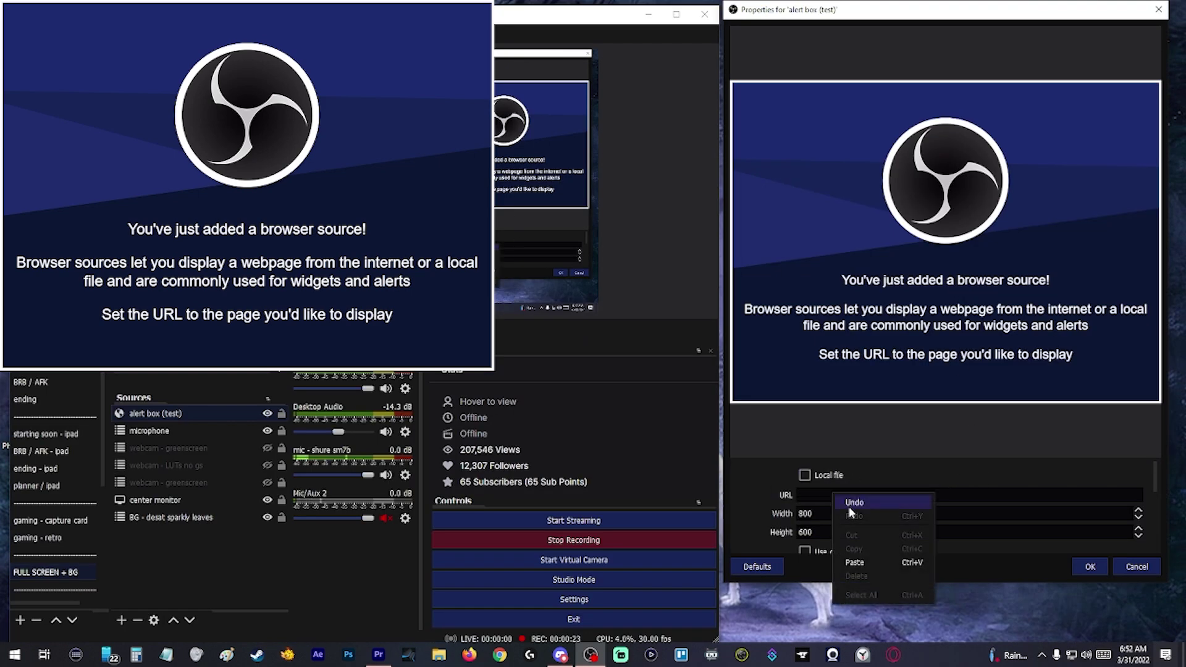
{"action": "left_click", "coordinate": [860, 560]}
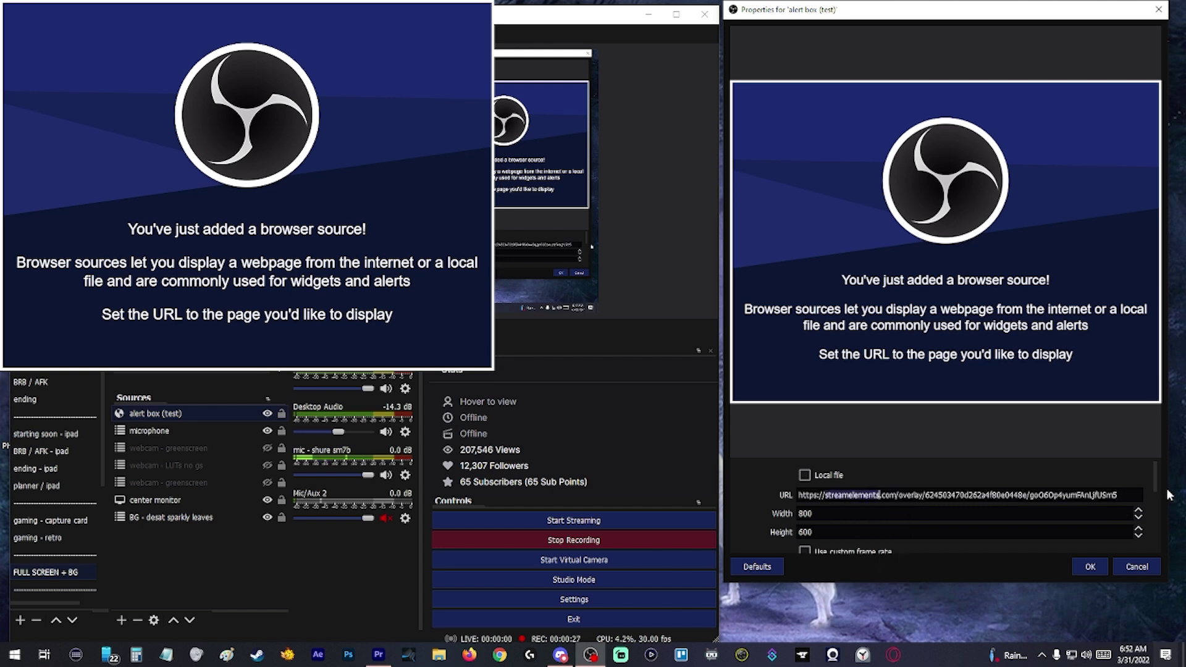
{"action": "left_click_drag", "start_coordinate": [1158, 485], "coordinate": [1165, 549]}
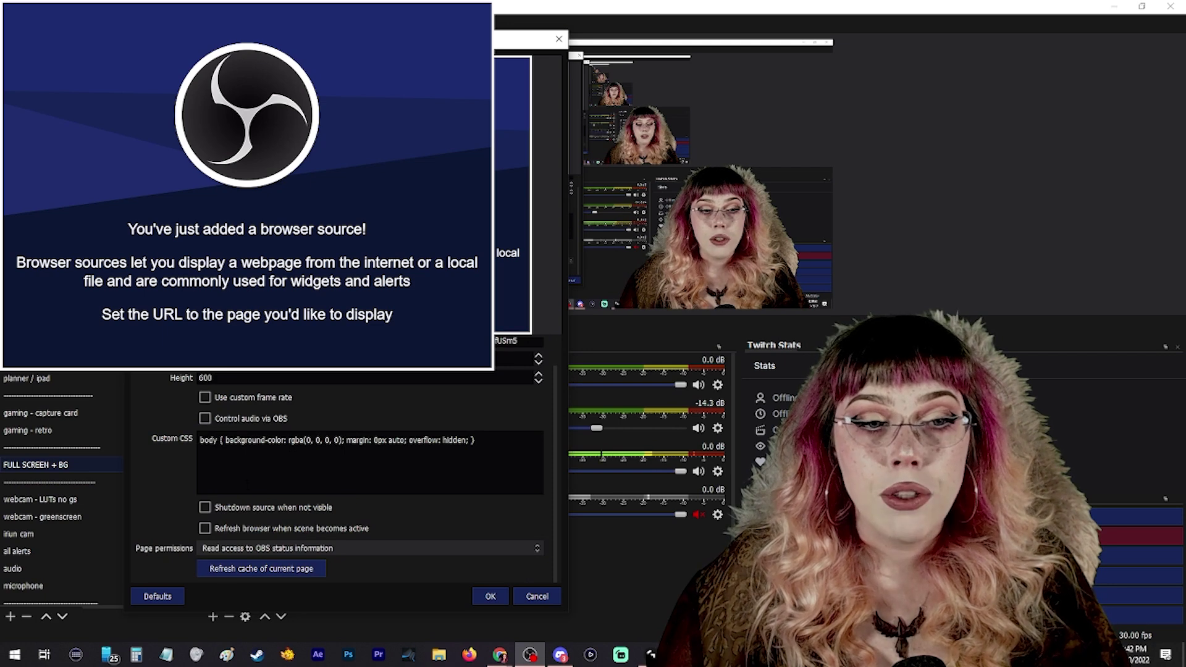
{"action": "scroll", "coordinate": [184, 476], "scroll_direction": "up", "scroll_amount": 3}
{"action": "scroll", "coordinate": [204, 505], "scroll_direction": "down", "scroll_amount": 1}
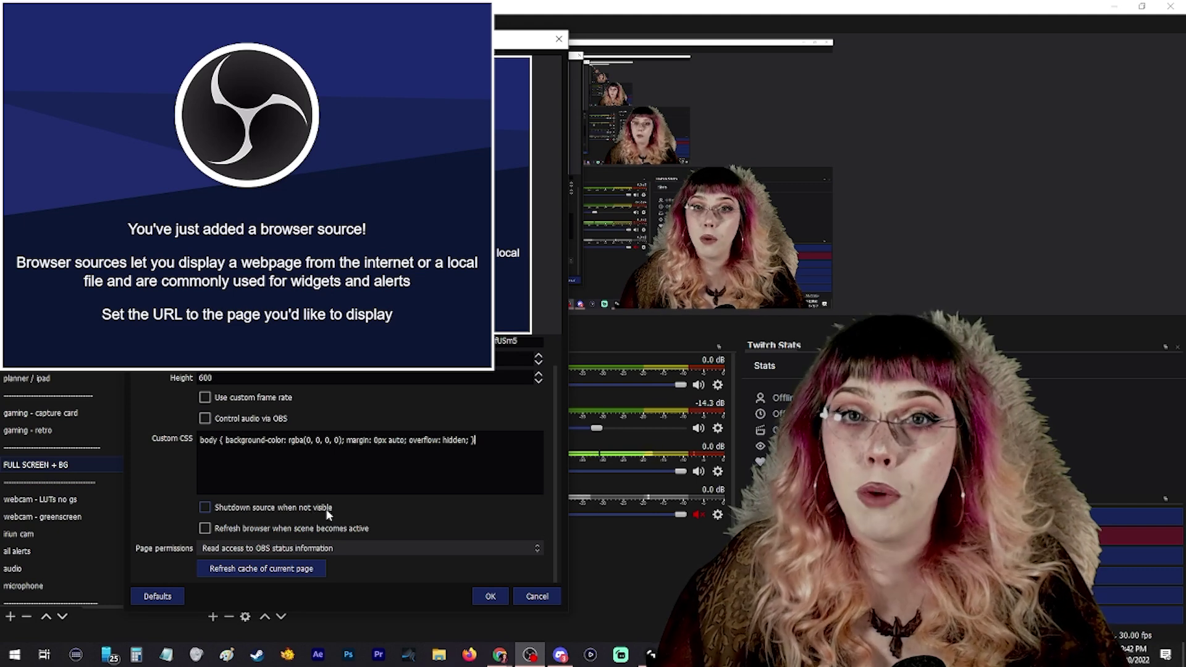
{"action": "scroll", "coordinate": [469, 559], "scroll_direction": "up", "scroll_amount": 1}
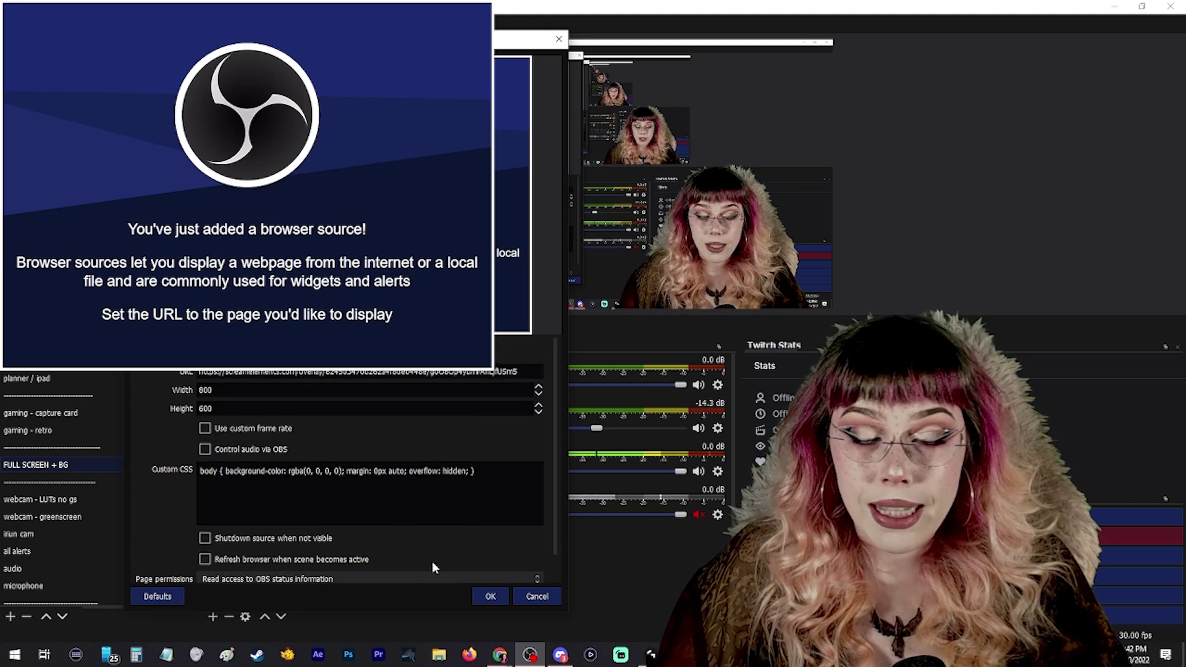
{"action": "left_click", "coordinate": [495, 595]}
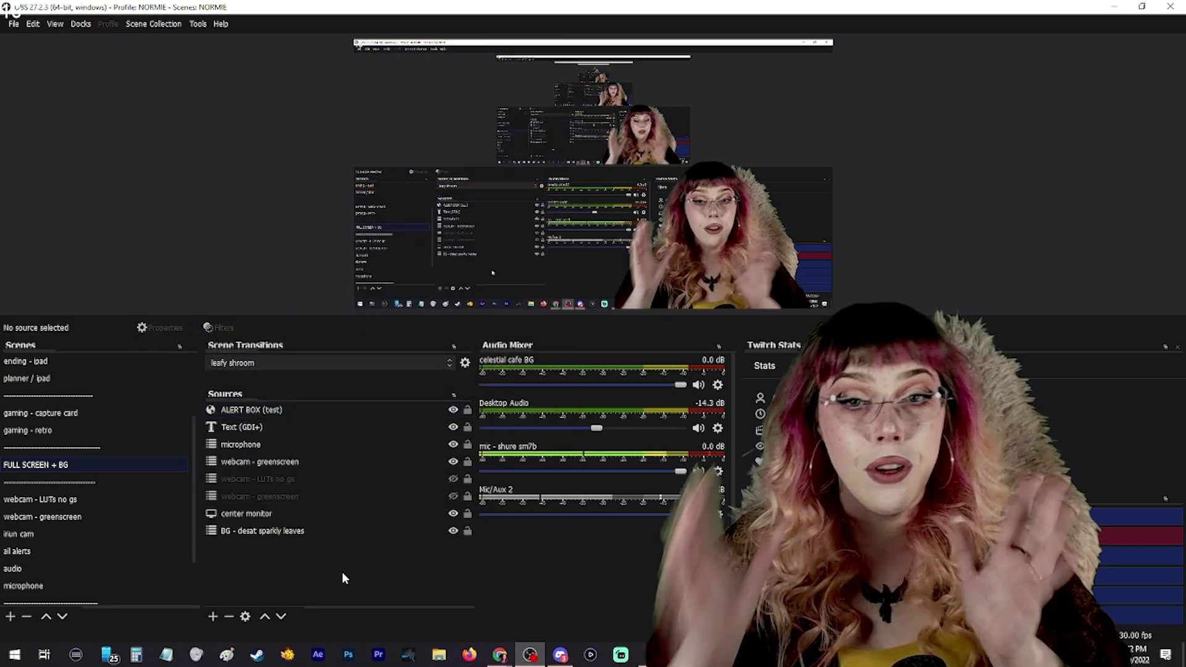
Move ALERT BOX to the preview's top-left corner and fire a test follower alert into it.
{"action": "left_click", "coordinate": [279, 410]}
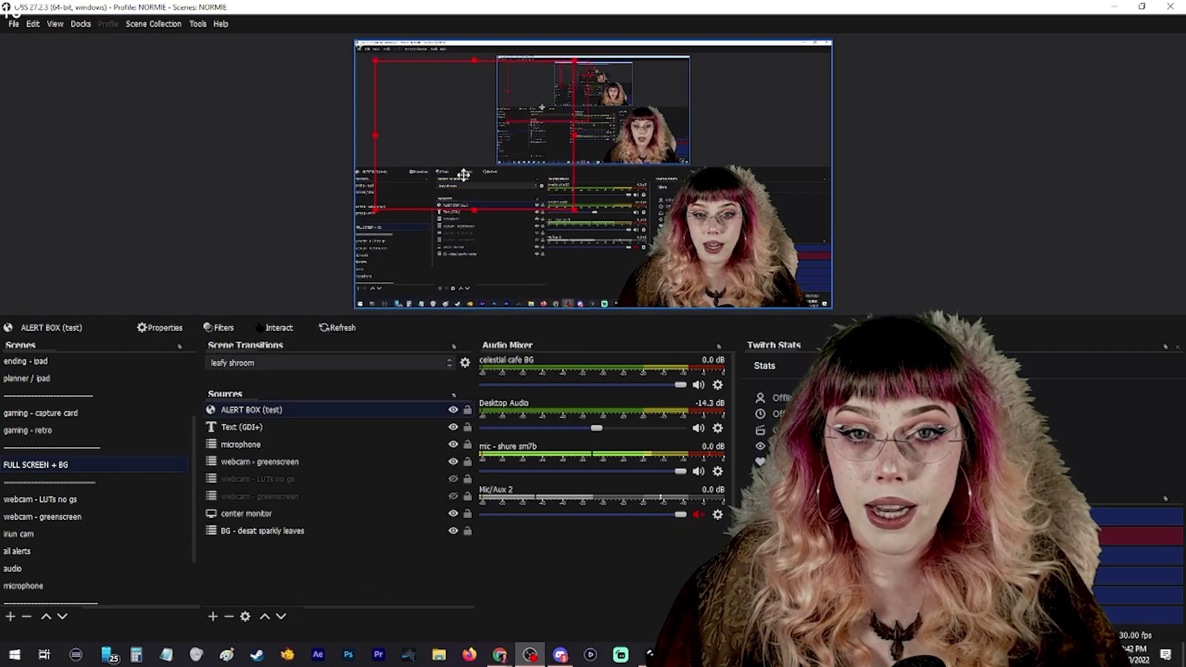
{"action": "left_click_drag", "start_coordinate": [464, 181], "coordinate": [444, 154]}
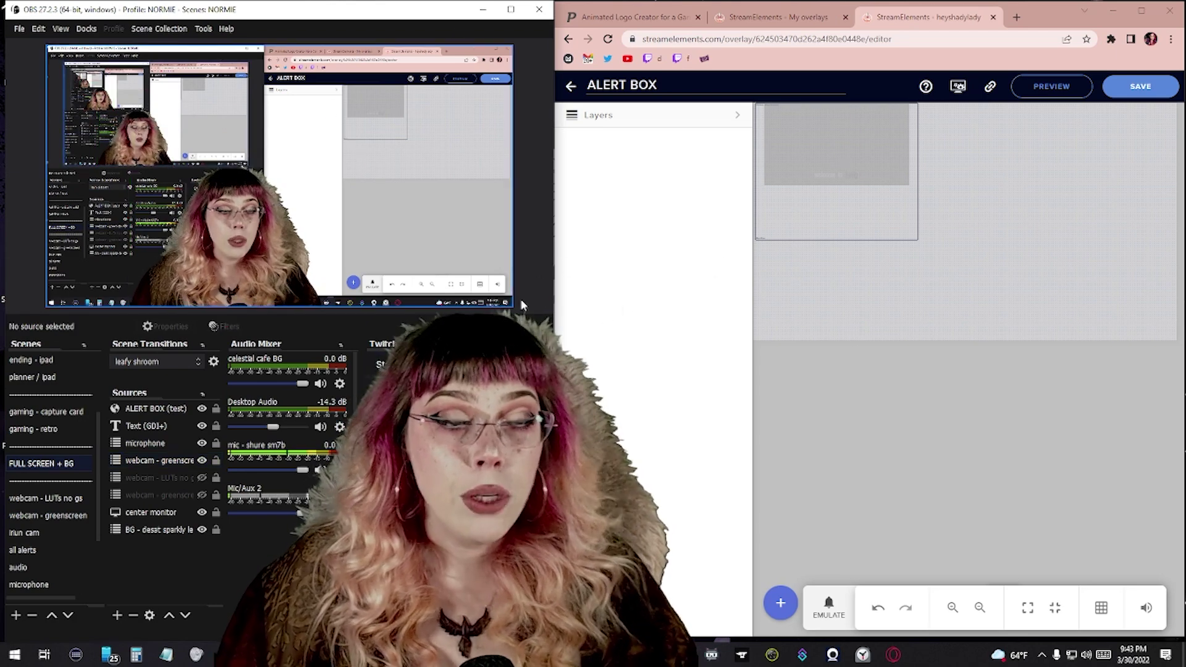
{"action": "left_click", "coordinate": [825, 618]}
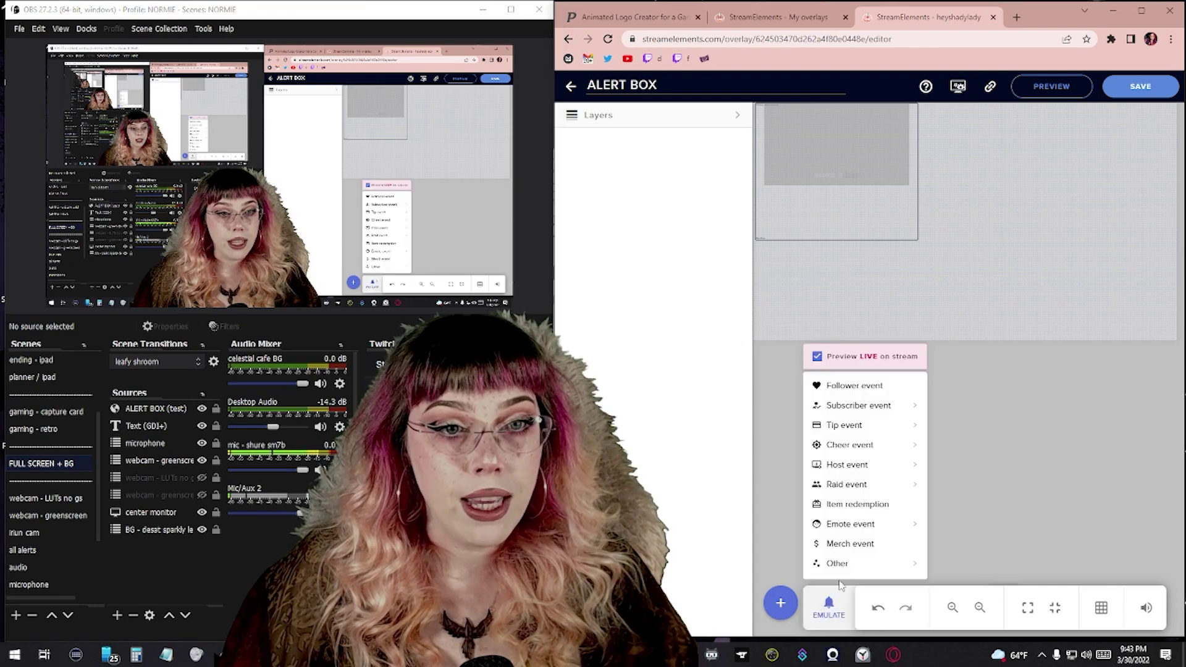
{"action": "left_click", "coordinate": [850, 388]}
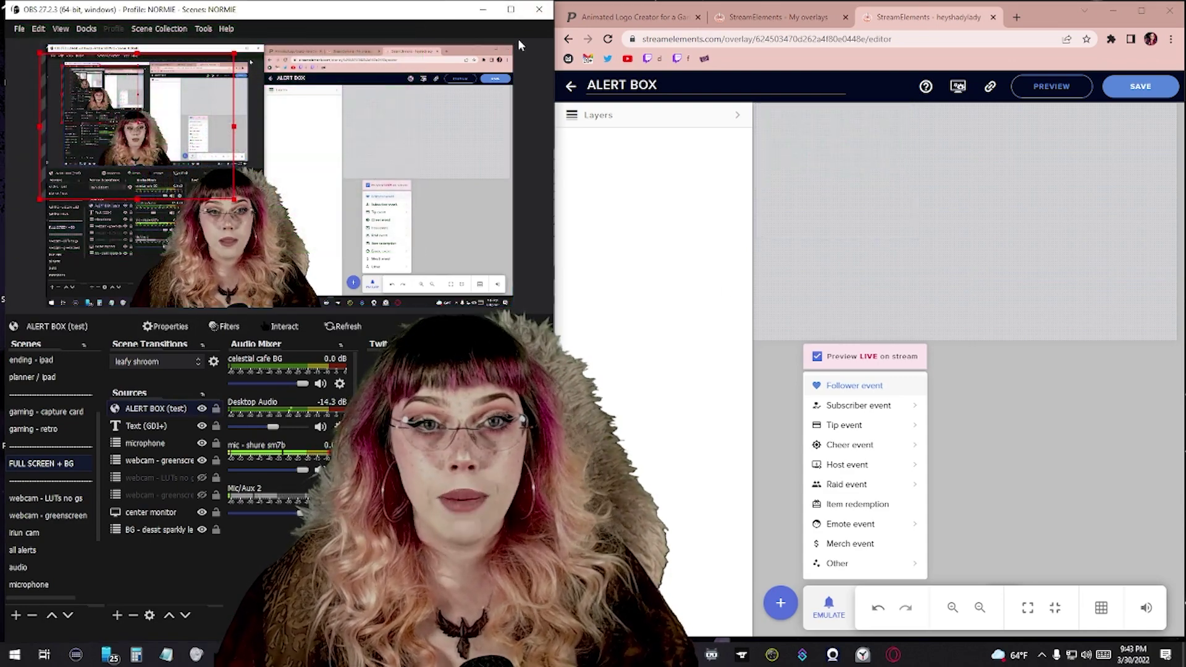
{"action": "left_click", "coordinate": [511, 10]}
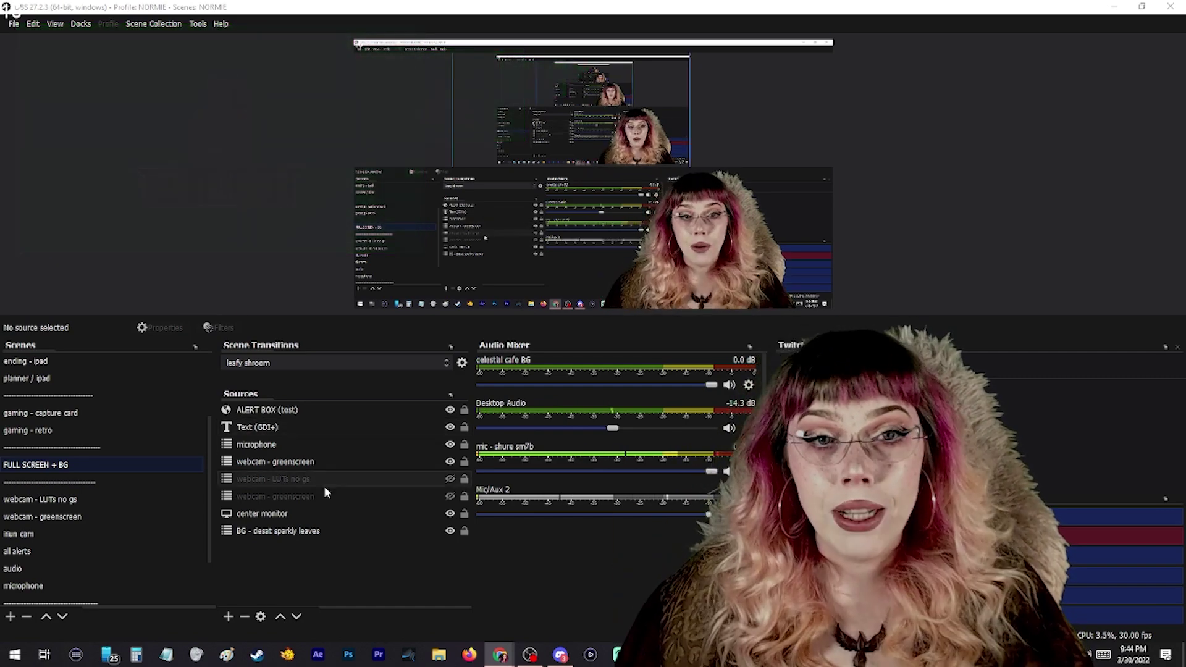
Open the Filters window for the ALERT BOX (test) source and move it left.
{"action": "left_click", "coordinate": [270, 411]}
{"action": "right_click", "coordinate": [265, 410]}
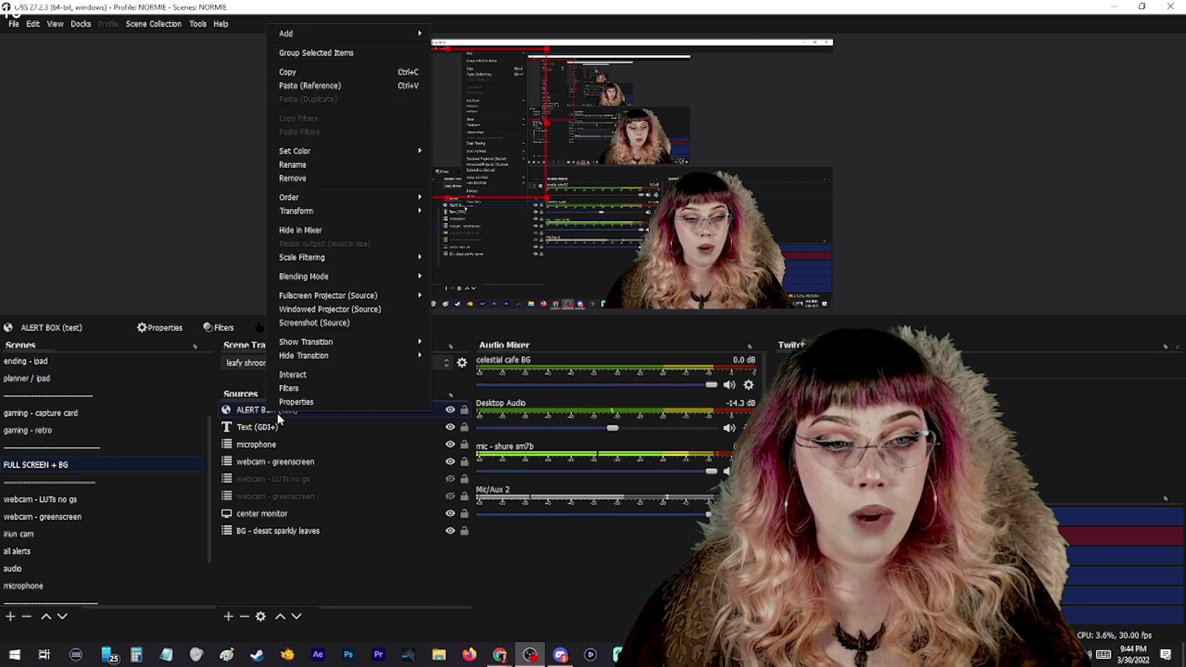
{"action": "left_click", "coordinate": [299, 387]}
{"action": "left_click_drag", "start_coordinate": [630, 104], "coordinate": [379, 76]}
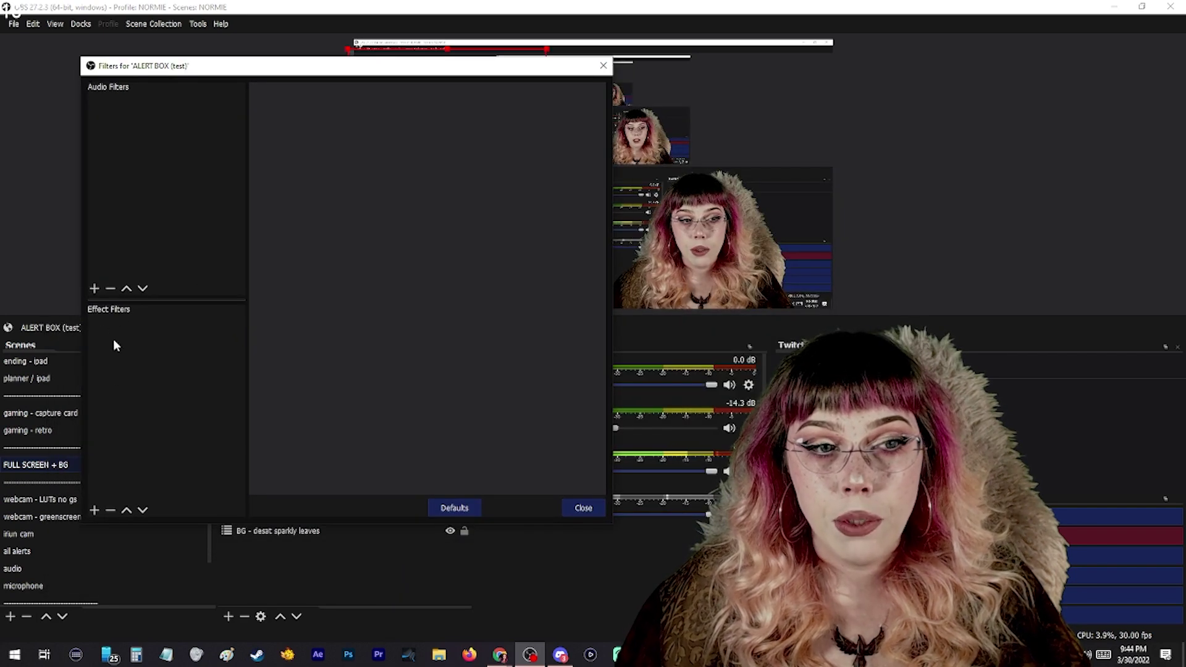
Add a Chroma Key filter with a Custom key colour of #00ff00 and close the window.
{"action": "left_click", "coordinate": [94, 510]}
{"action": "left_click", "coordinate": [133, 374]}
{"action": "mouse_move", "coordinate": [154, 373]}
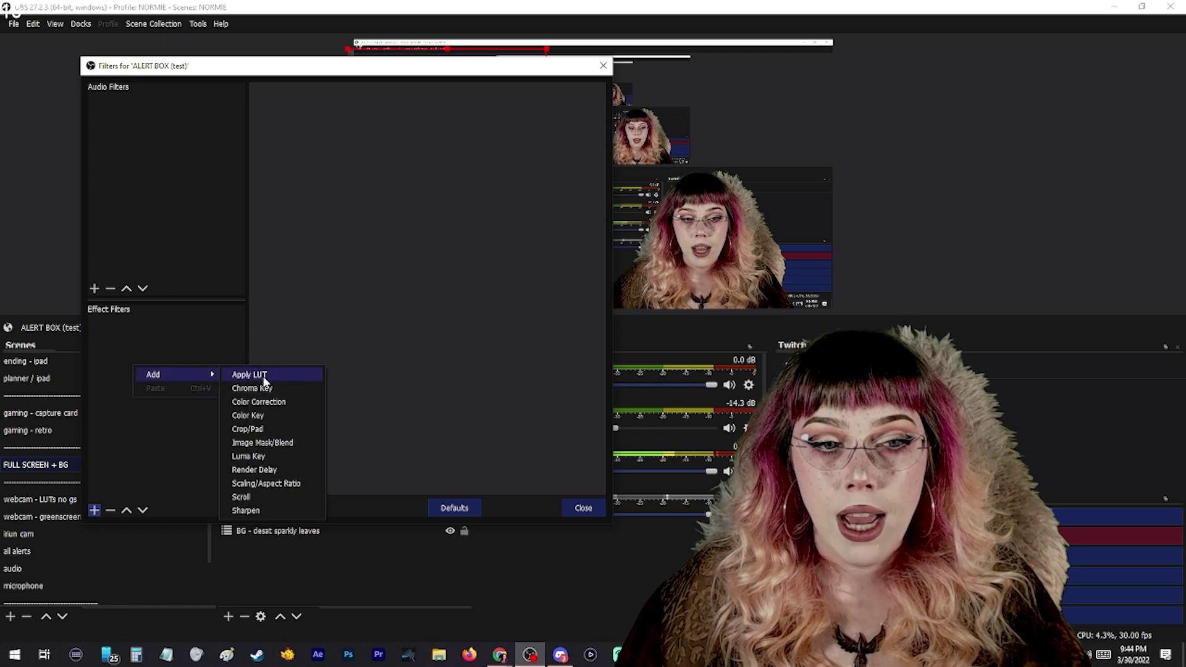
{"action": "left_click", "coordinate": [236, 389]}
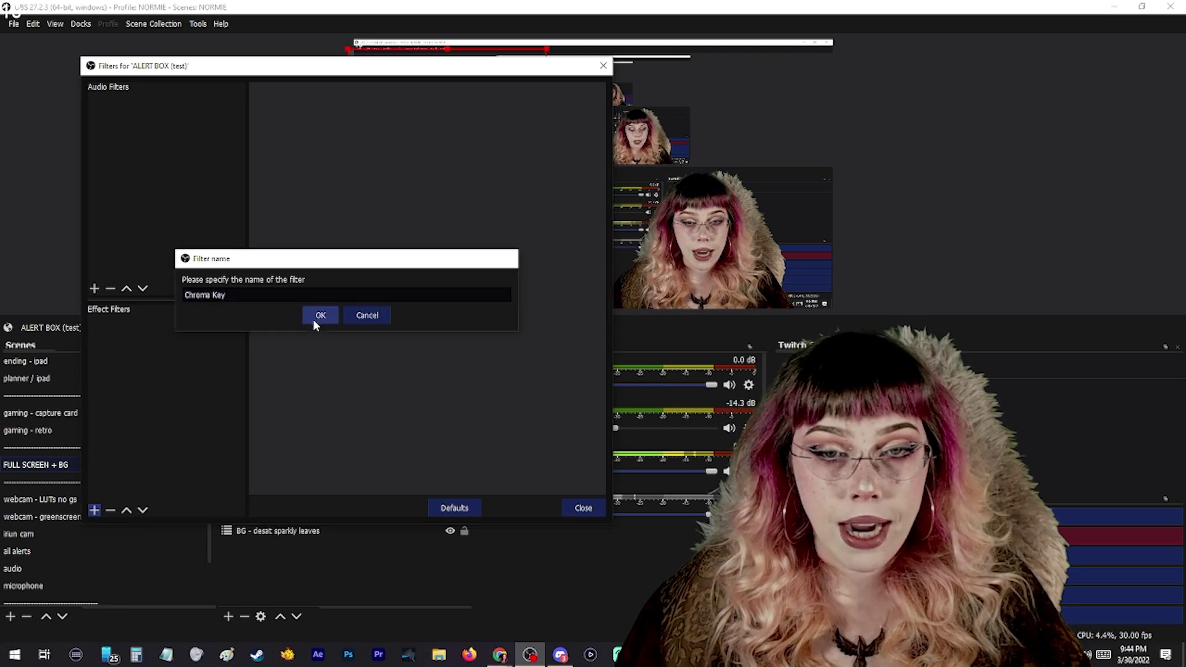
{"action": "left_click", "coordinate": [313, 320]}
{"action": "left_click", "coordinate": [346, 294]}
{"action": "left_click", "coordinate": [339, 334]}
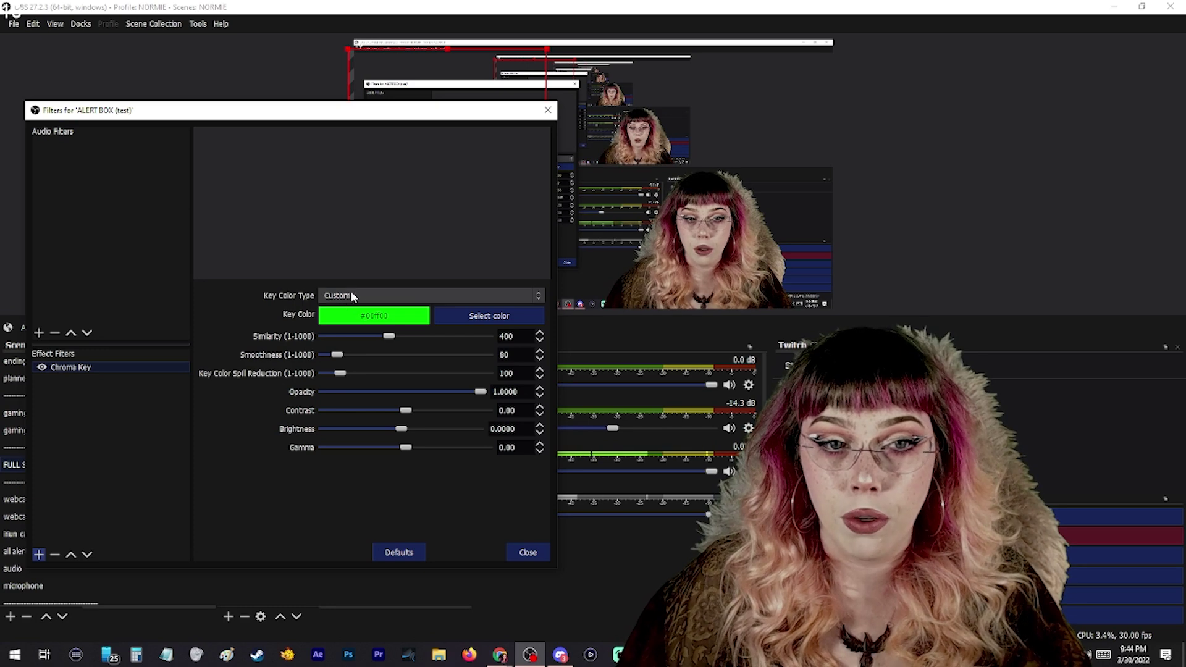
{"action": "left_click", "coordinate": [525, 553]}
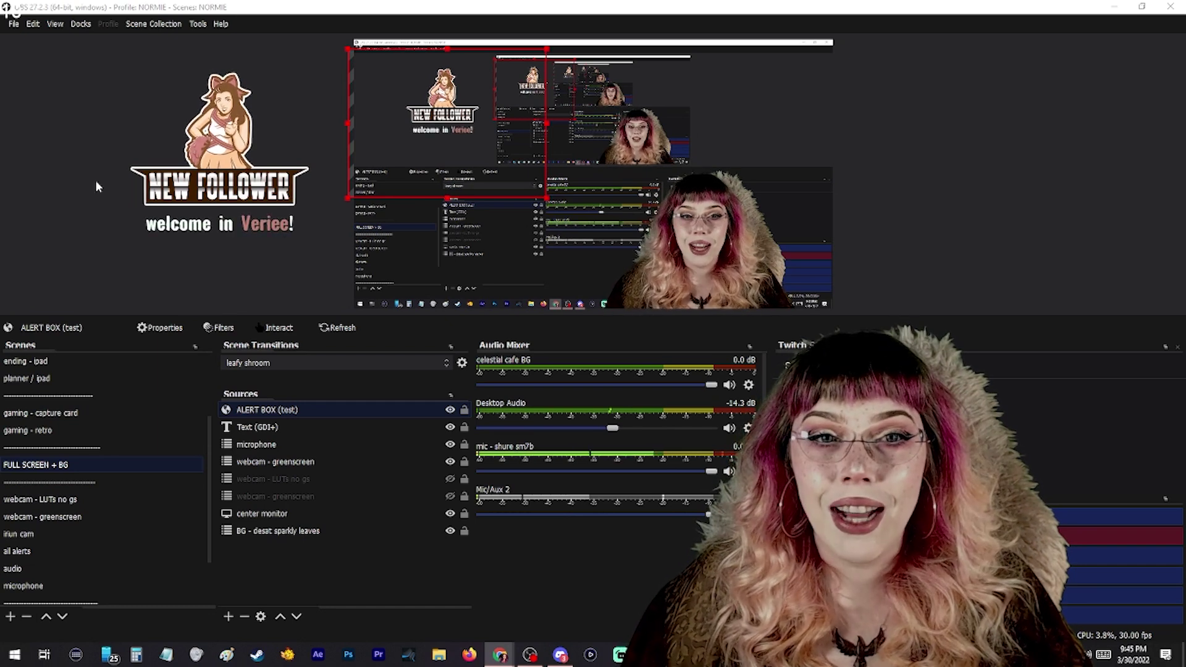
Enlarge the ALERT BOX source, shift it up and left in the preview, then deselect it.
{"action": "left_click_drag", "start_coordinate": [544, 200], "coordinate": [497, 198]}
{"action": "left_click", "coordinate": [259, 204]}
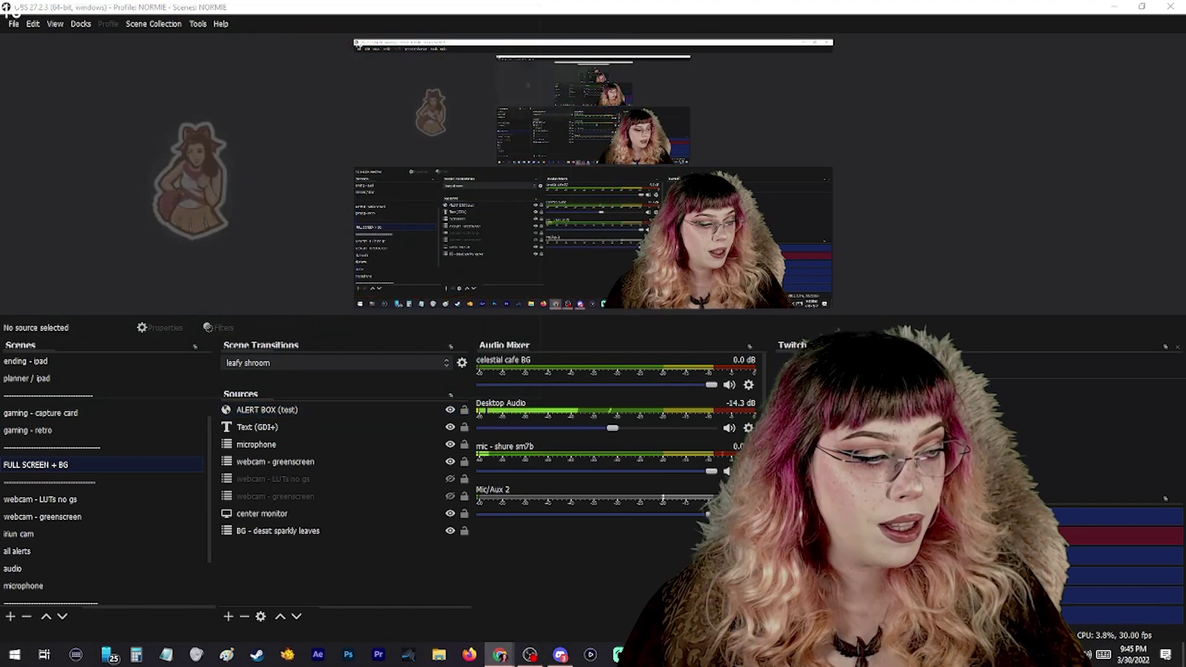